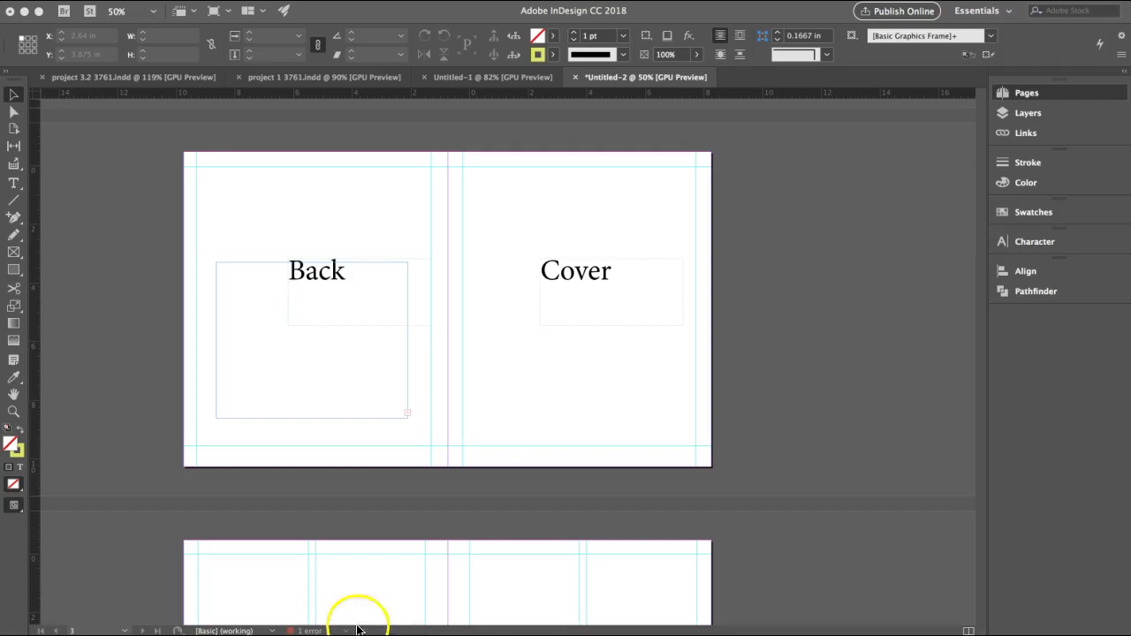
Open the B-Master spread for editing
key(super+F12)
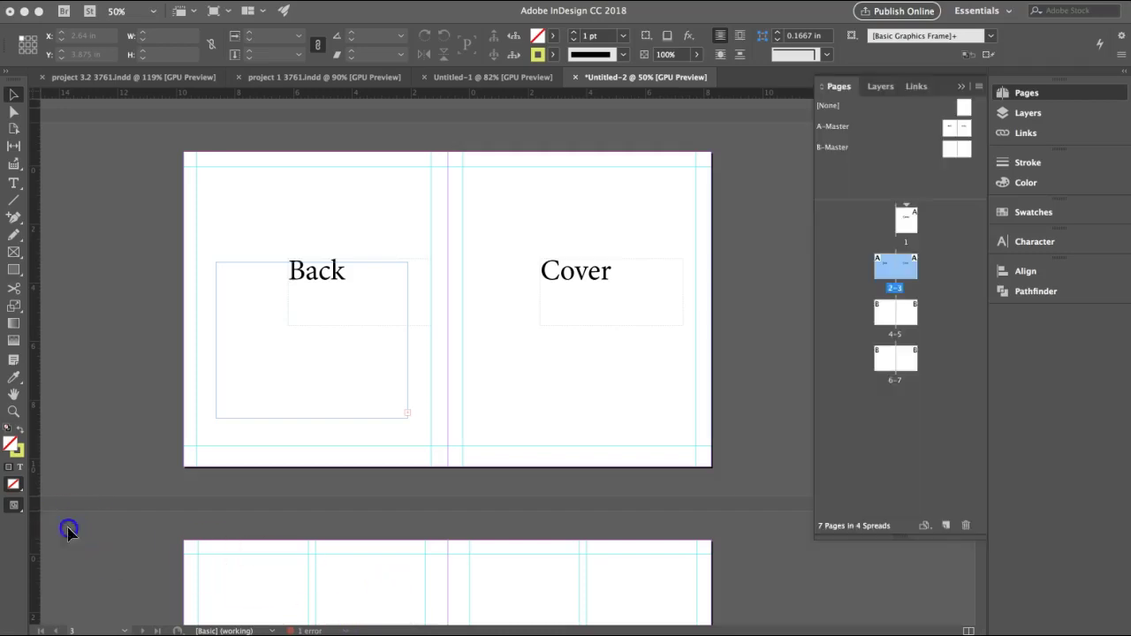
drag(182, 561, 176, 281)
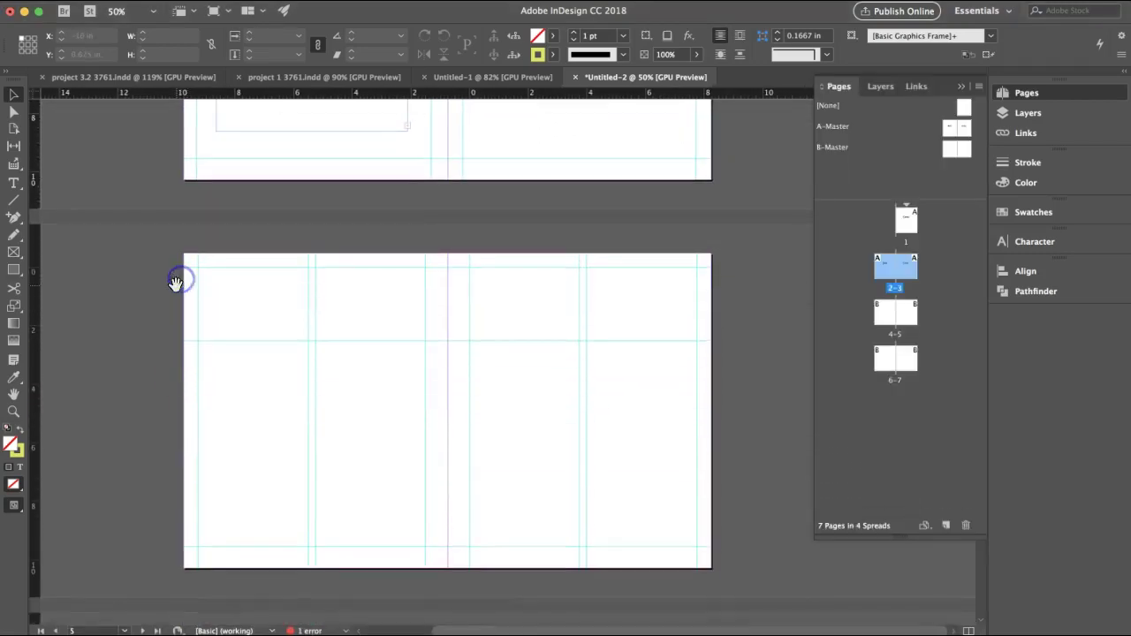
scroll(243, 380, down, 1)
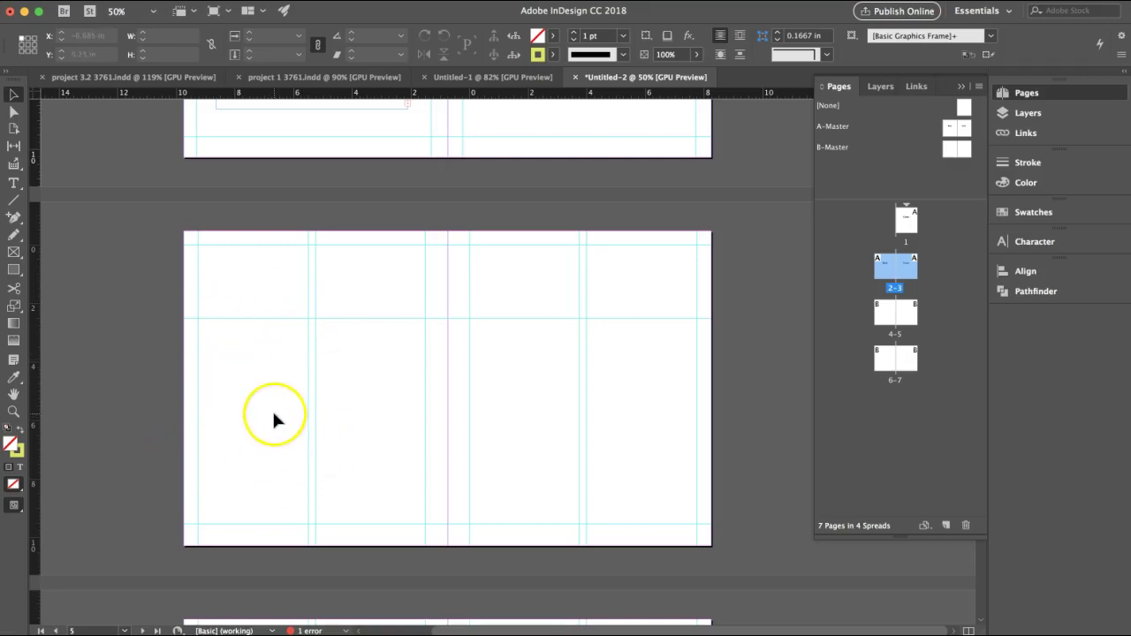
scroll(272, 410, up, 2)
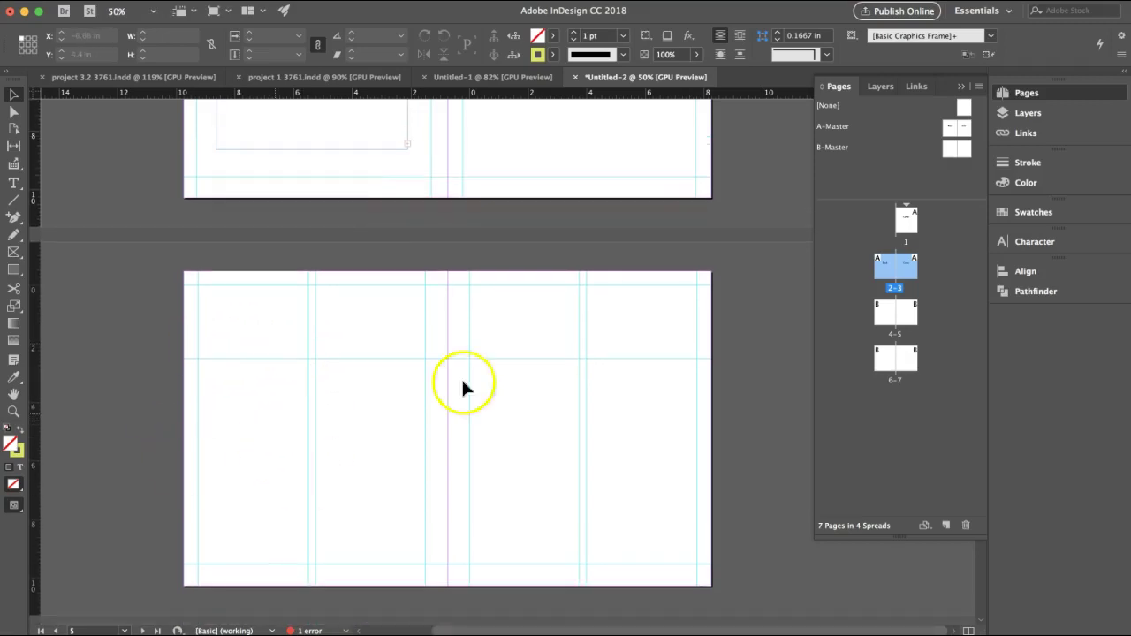
double_click(959, 152)
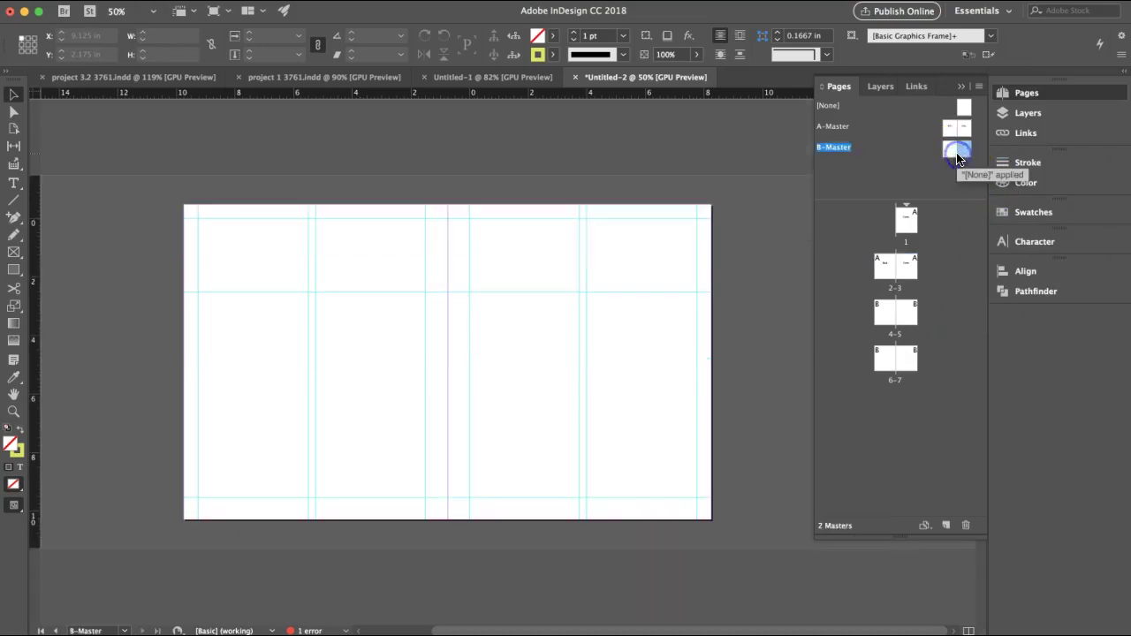
Add a text frame in the bottom margin of the left master page reading "Home & Garden // May 2020"
click(14, 183)
drag(226, 505, 321, 512)
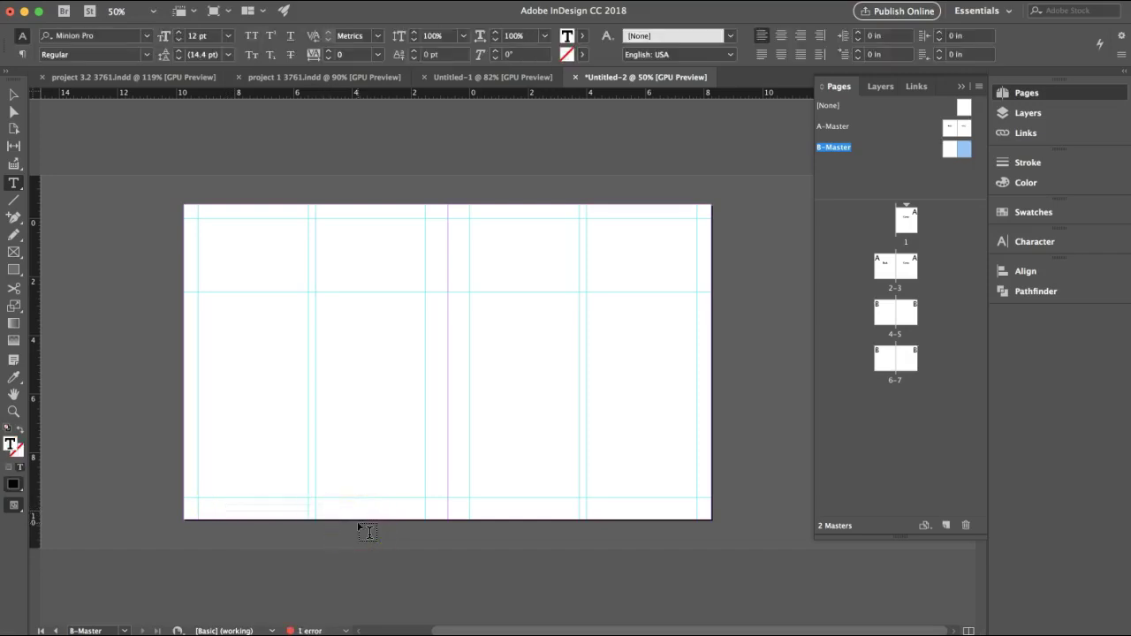
key(super+1)
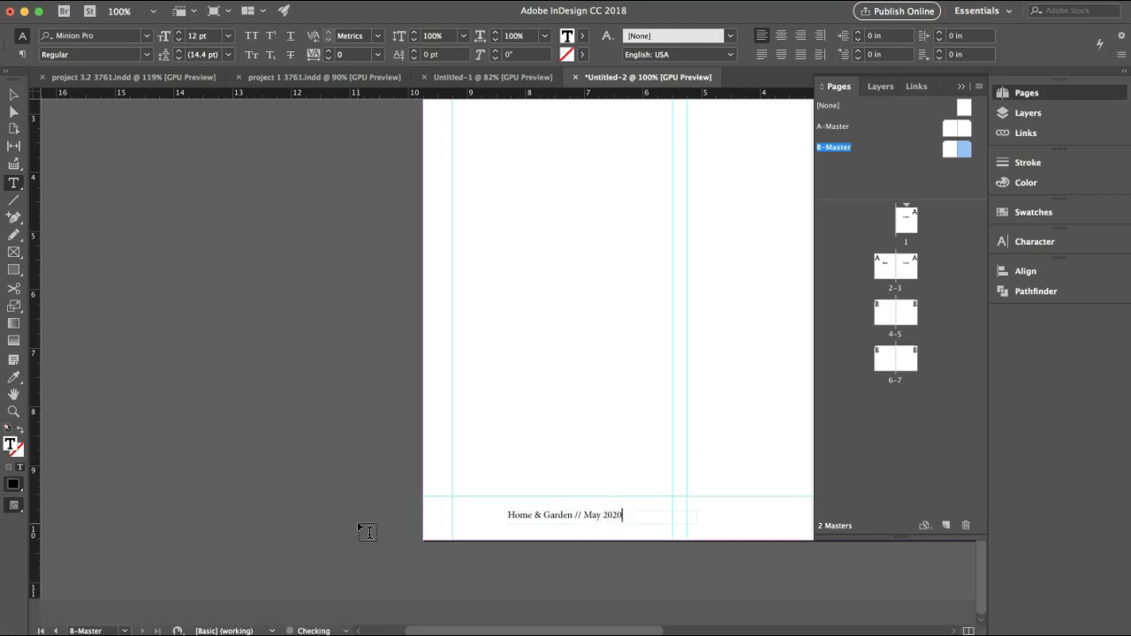
Set the footer text in Frutiger 75 Black at 8 pt
key(super+minus)
key(super+minus)
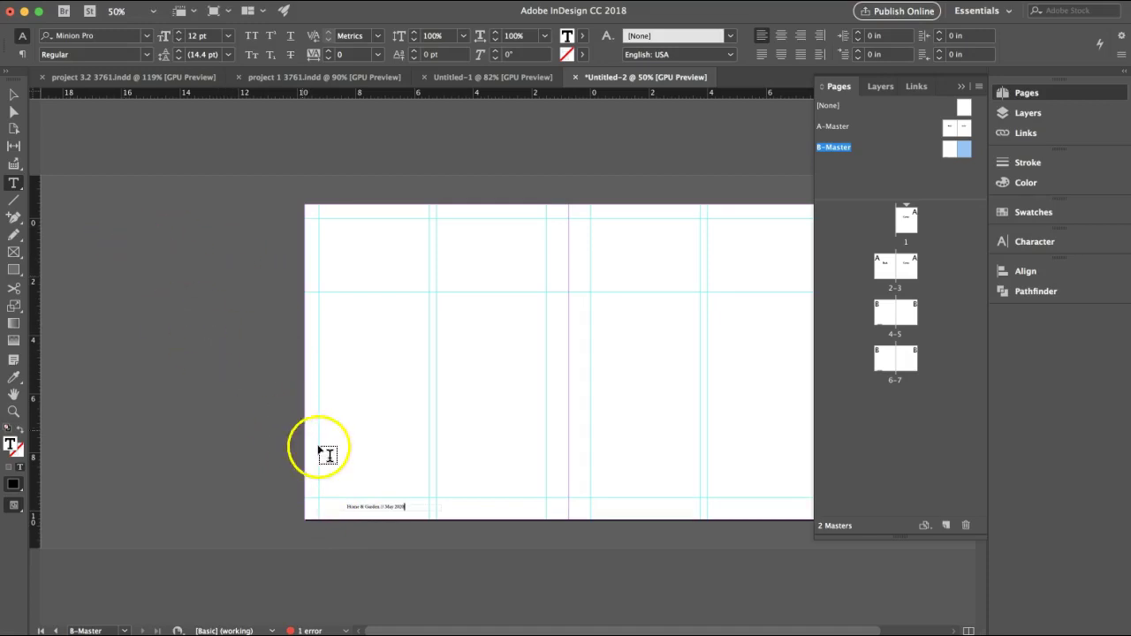
drag(408, 506, 312, 502)
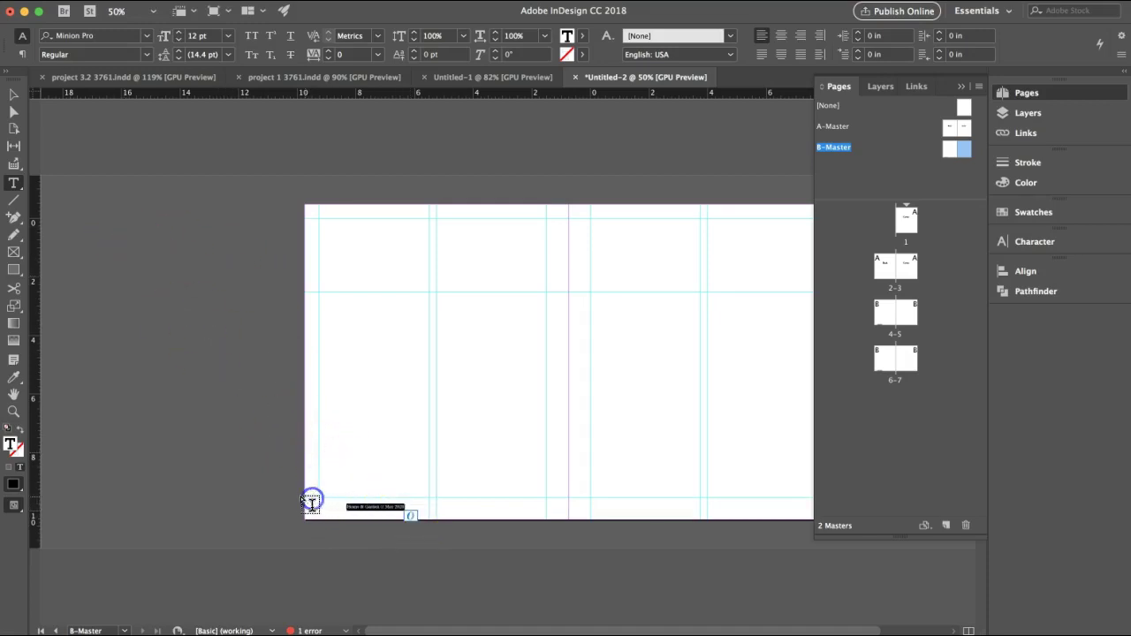
click(94, 34)
drag(94, 34, 38, 24)
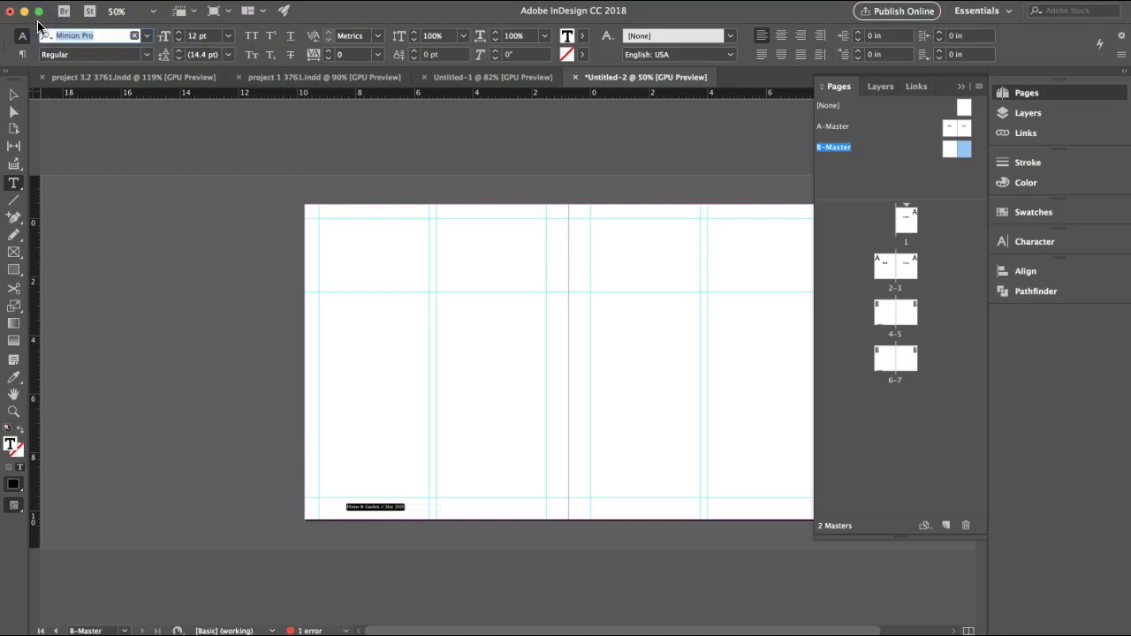
text(f)
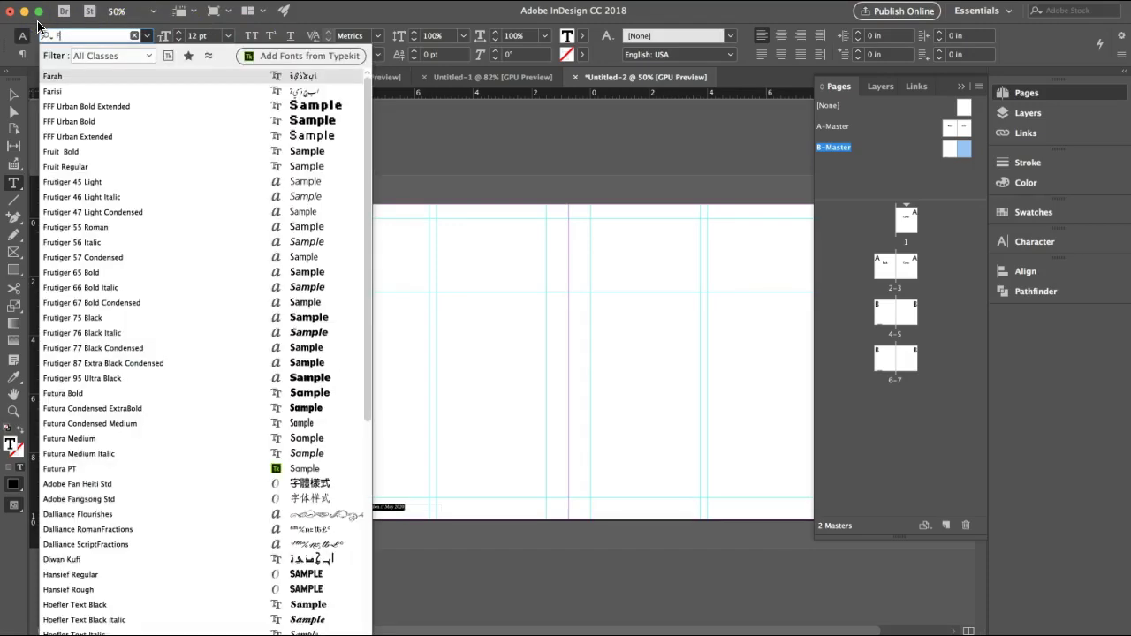
click(123, 316)
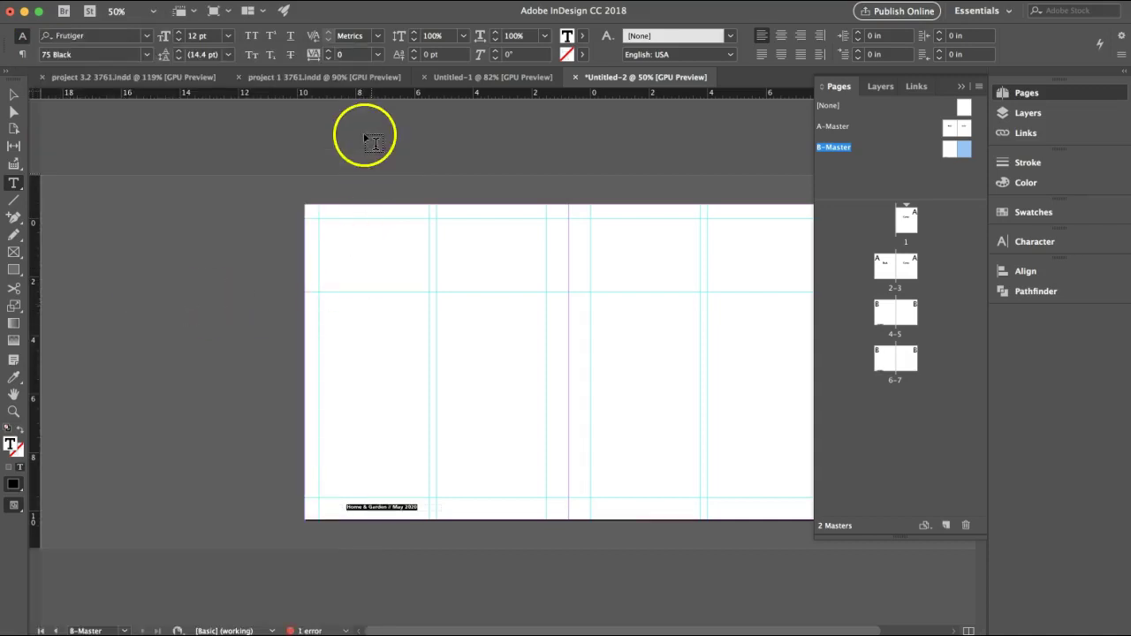
click(227, 36)
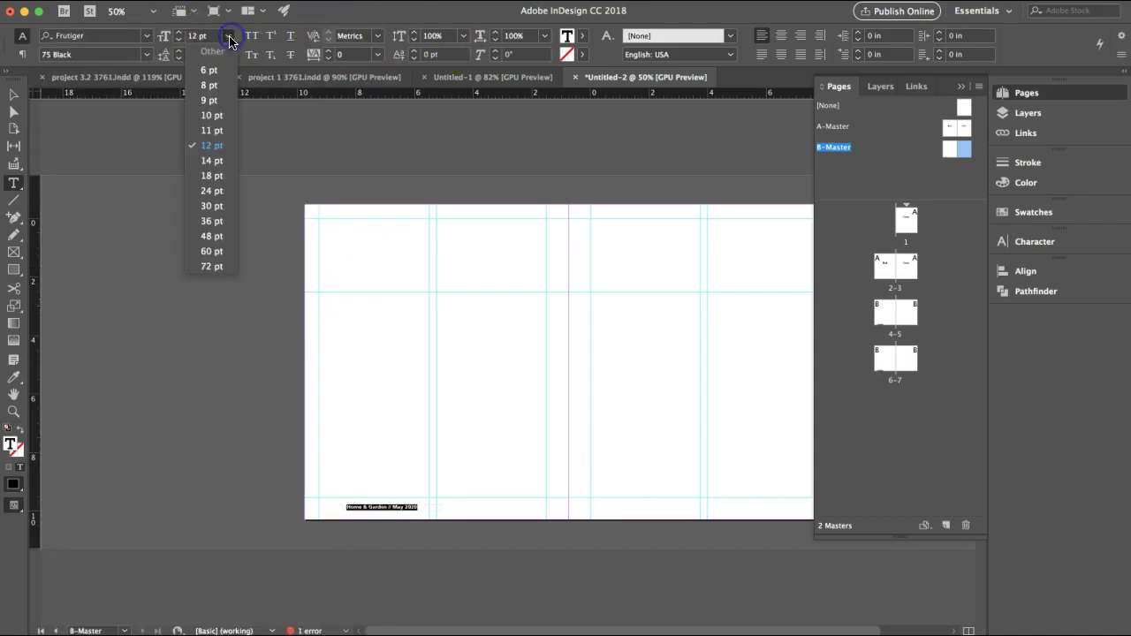
click(220, 87)
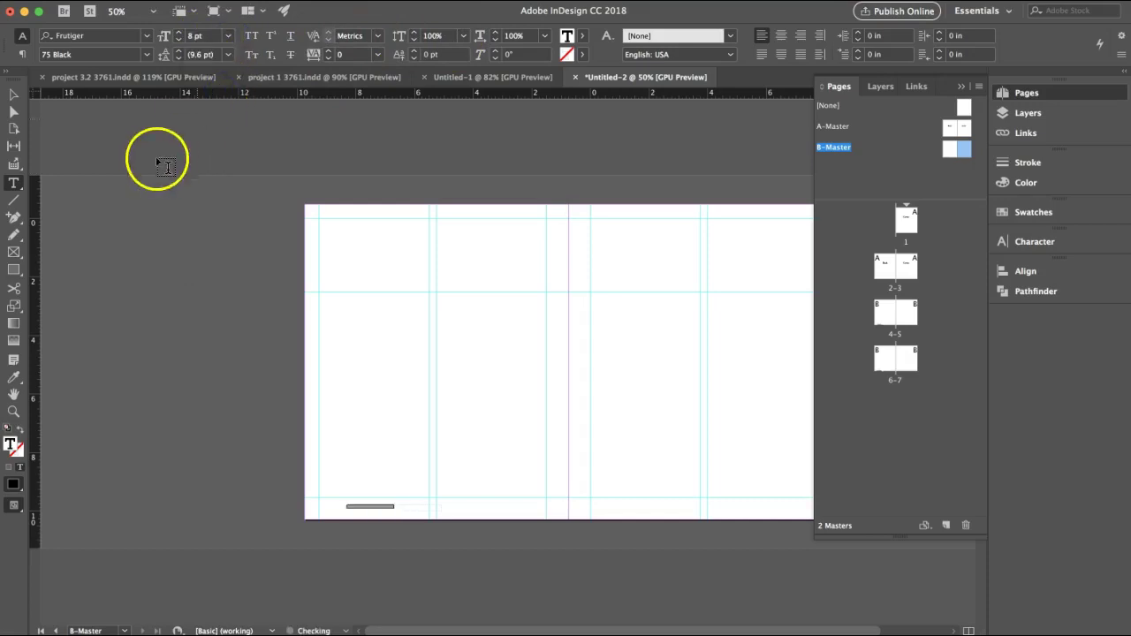
Move the footer frame beside the spine, lining up the end of its text with the left page's inner margin guide
click(12, 94)
click(309, 518)
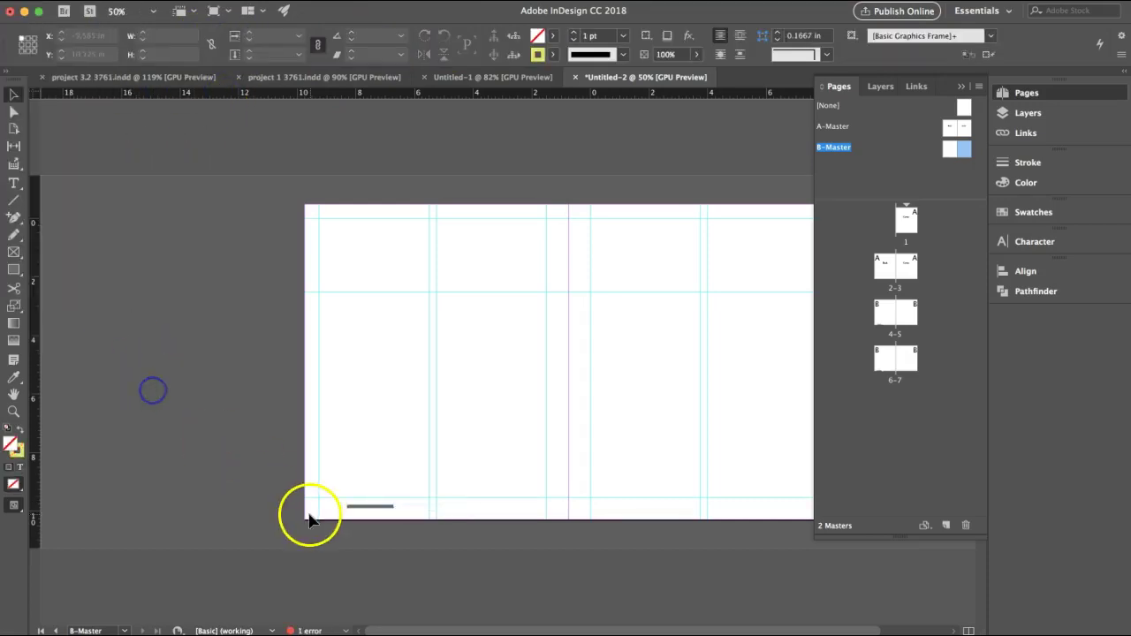
key(super+equal)
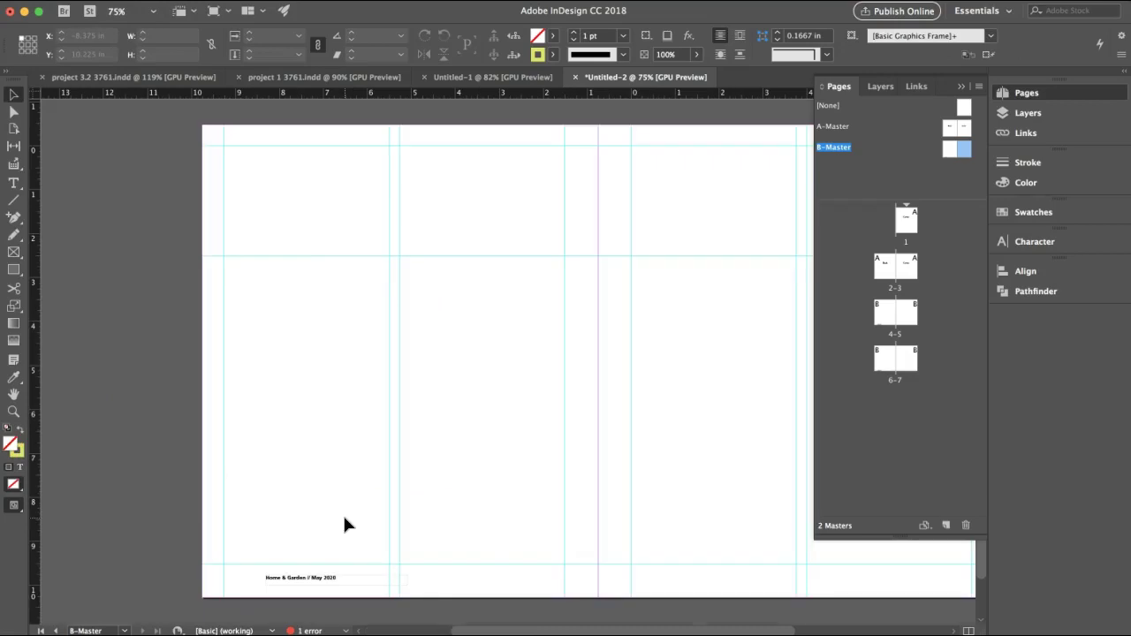
drag(318, 581, 551, 577)
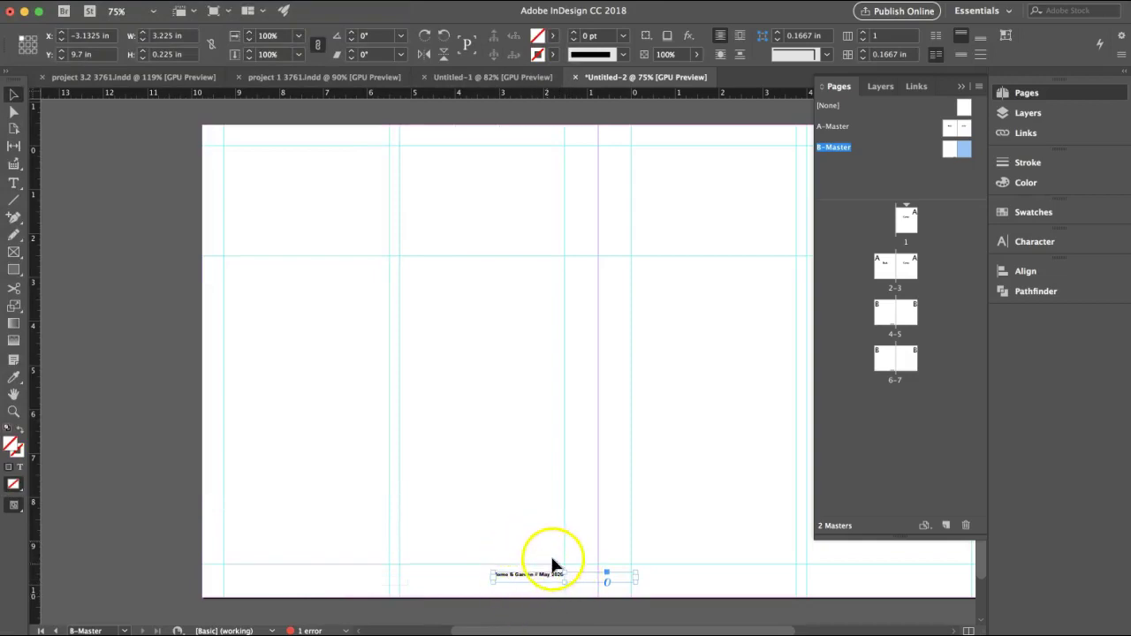
drag(576, 601, 412, 509)
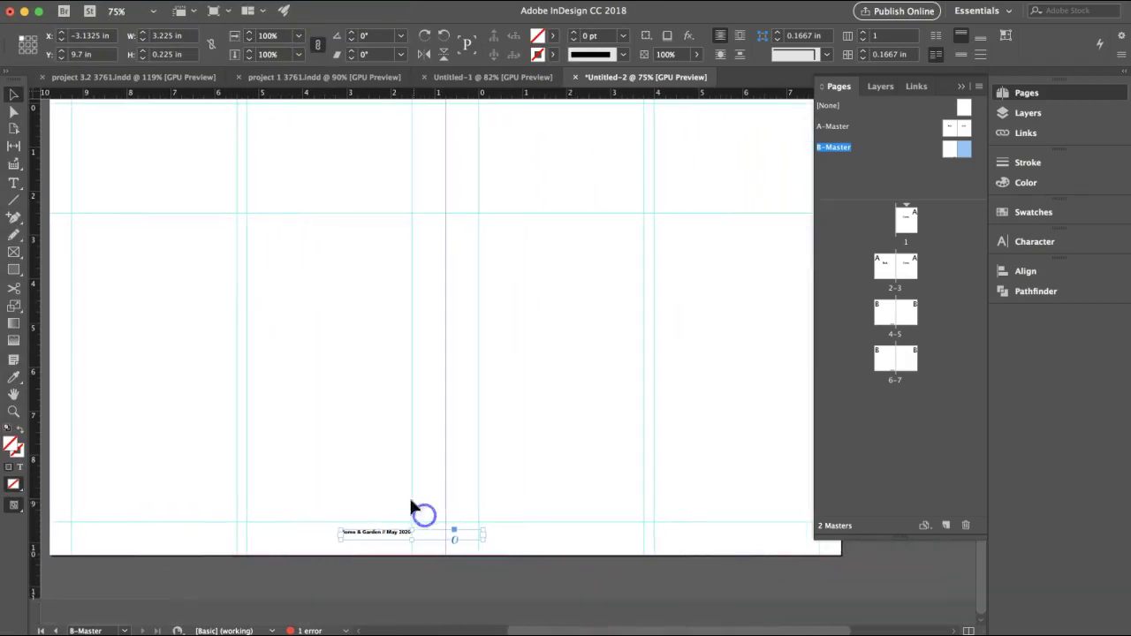
click(374, 534)
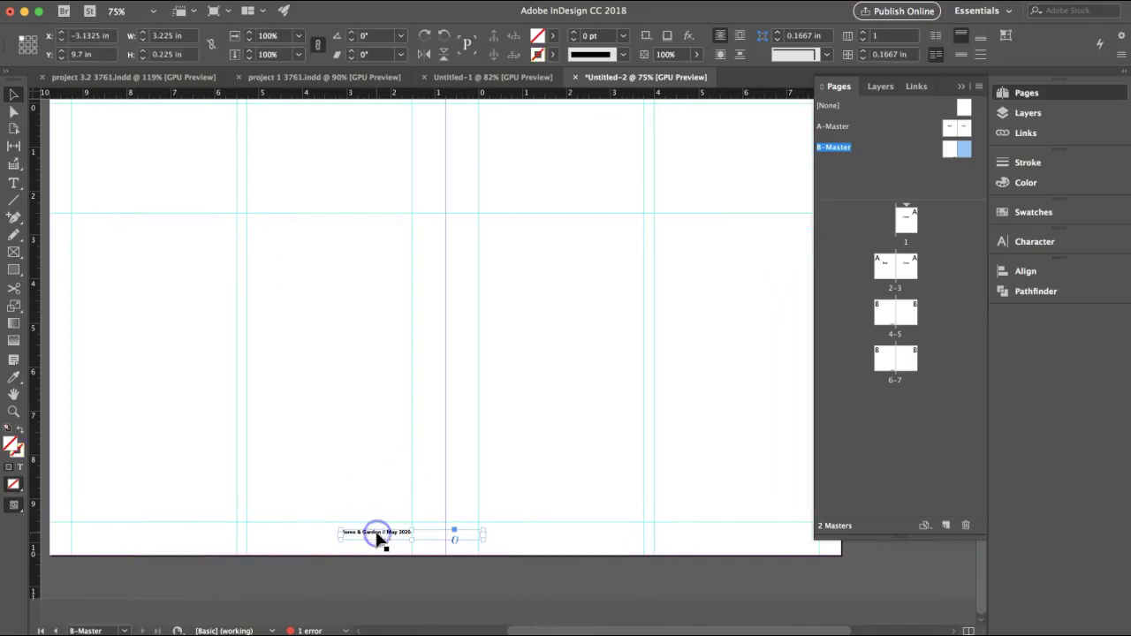
drag(377, 537, 520, 536)
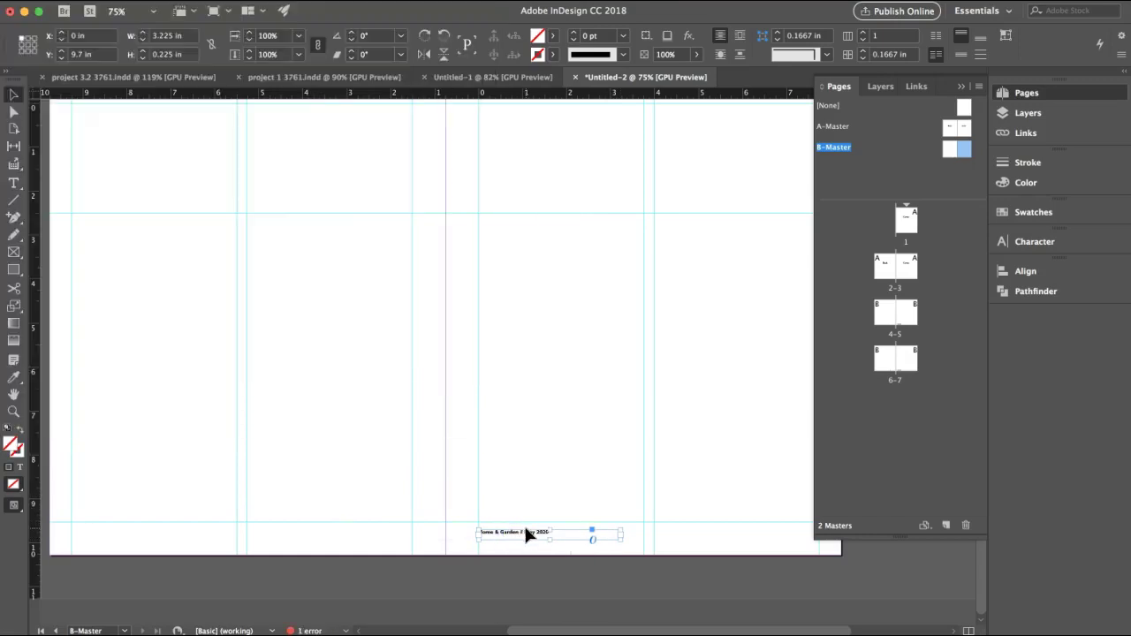
key(super+z)
Duplicate the footer frame onto the right master page, with its left edge on the inner margin guide
click(445, 539)
drag(404, 542, 534, 536)
click(449, 500)
Right-align the footer text on the left master page
drag(374, 530, 296, 515)
click(13, 183)
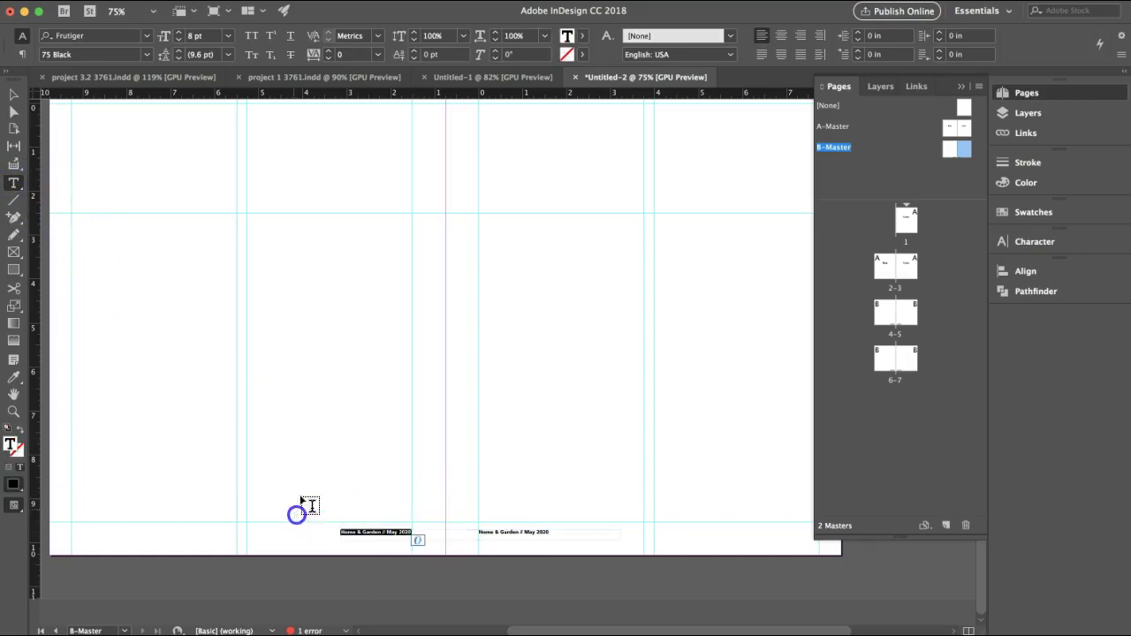
click(800, 37)
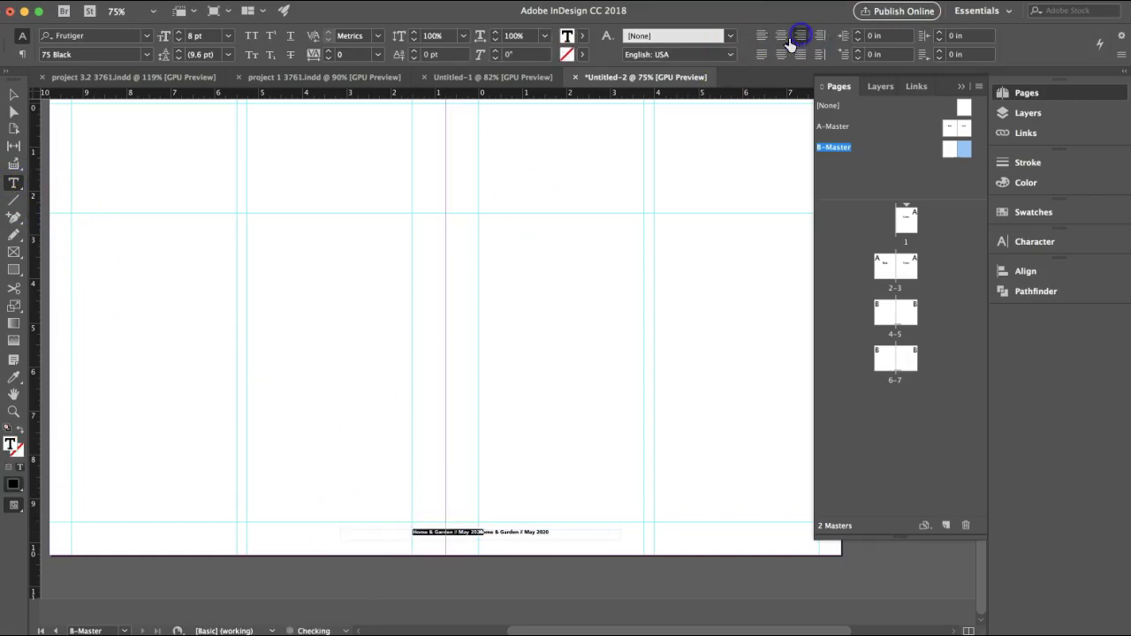
Nudge the left page's footer frame left to X about -4.74 in, so its right edge meets the inner margin guide
click(12, 94)
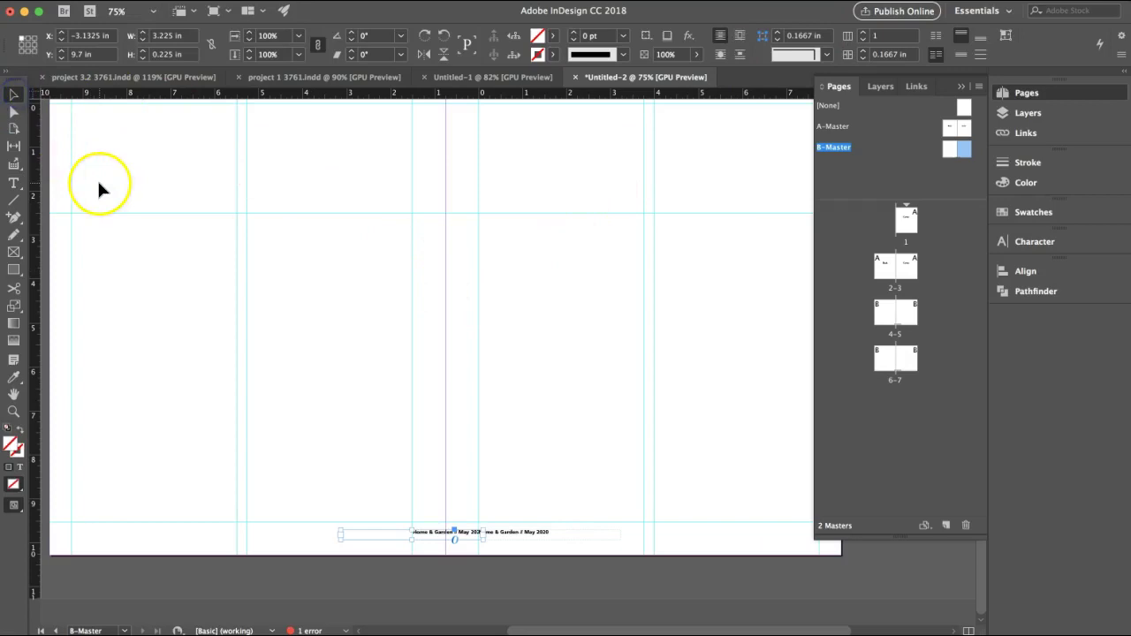
key(Left)
key(Left)
key(Left)
key(Left)
key(Left)
key(Left)
key(Left)
key(Left)
key(Left)
key(Left)
key(Left)
key(Left)
key(Left)
key(Left)
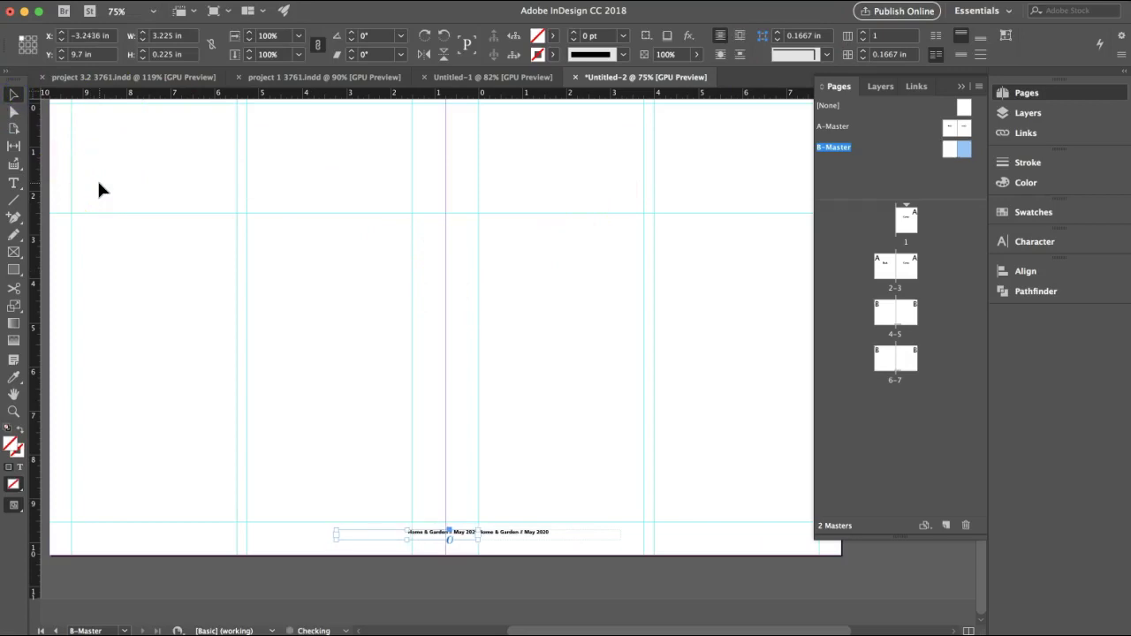
key(Left)
key(Left)
key(Left)
key(Left)
key(Left)
key(Left)
key(Left)
key(Left)
key(Left)
key(Left)
key(Left)
key(Left)
key(Left)
key(Left)
key(Left)
key(Left)
key(Left)
key(Left)
key(Left)
key(Left)
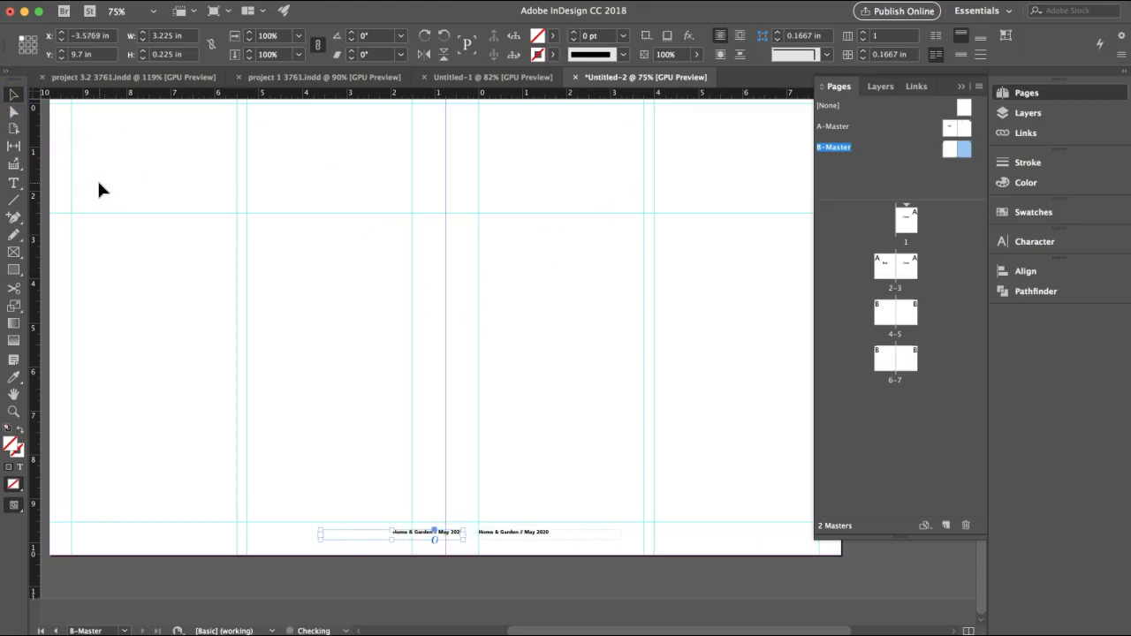
key(Left)
key(Left)
key(Left)
key(Left)
key(Left)
key(Left)
key(Left)
key(Left)
key(Left)
key(Left)
key(Left)
key(Left)
key(Left)
key(Left)
key(Left)
key(Left)
key(Left)
key(Left)
key(Left)
key(Left)
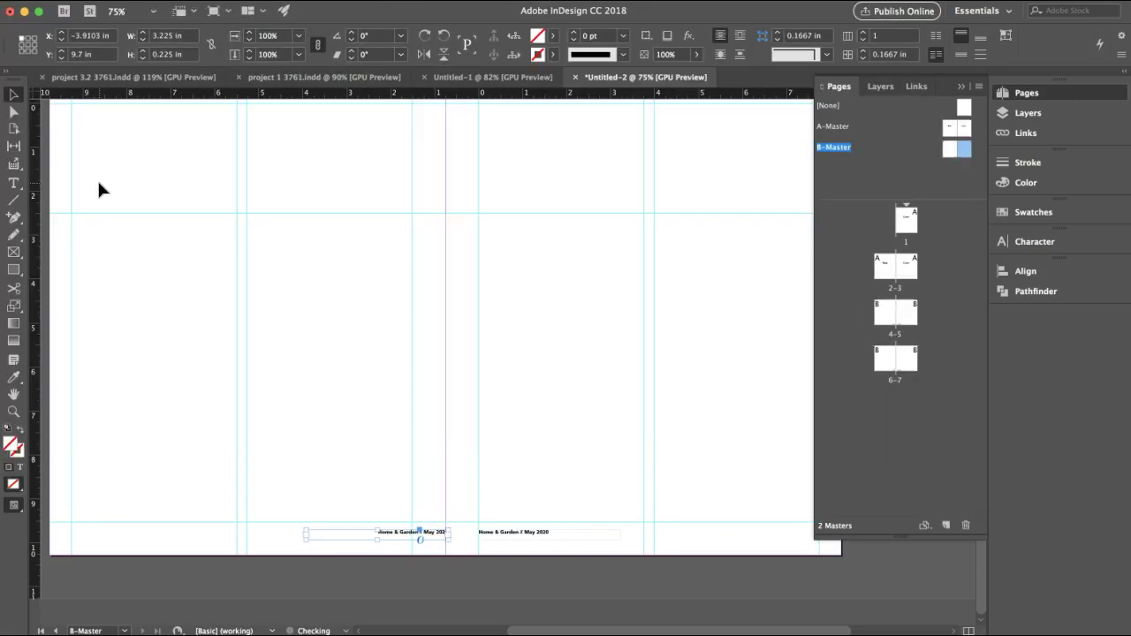
key(Left)
key(Left)
key(Left)
key(Left)
key(Left)
key(Left)
key(Left)
key(Left)
key(Left)
key(Left)
key(Left)
key(Left)
key(Left)
key(Left)
key(Left)
key(Left)
key(Left)
key(Left)
key(Left)
key(Left)
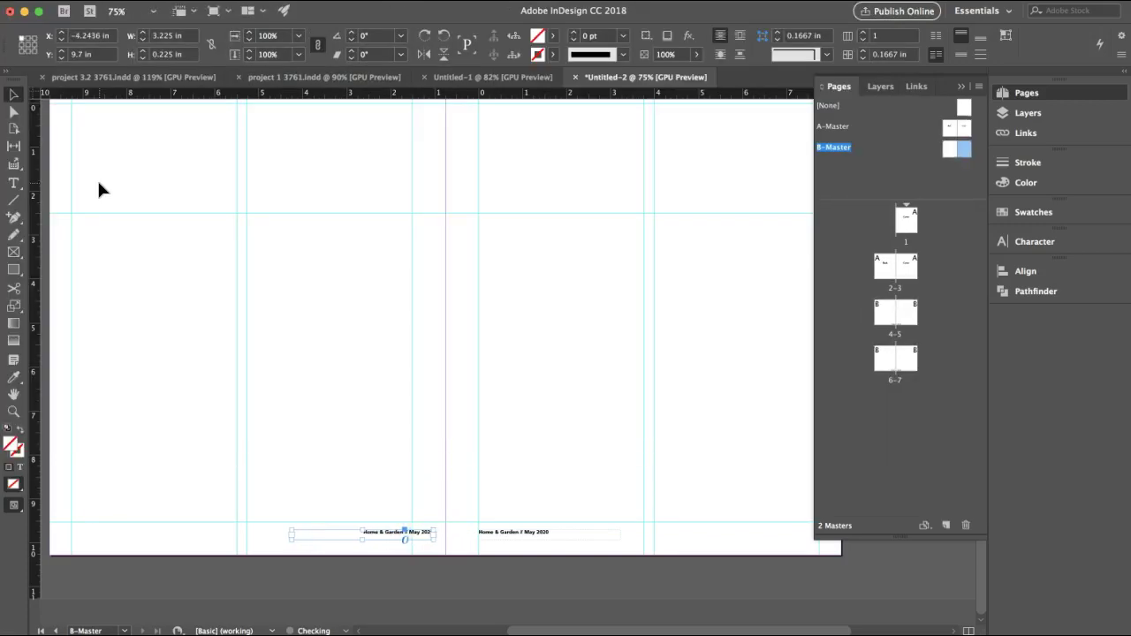
key(Left)
key(Left)
key(Left)
key(Left)
key(Left)
key(Left)
key(Left)
key(Left)
key(Left)
key(Left)
key(Left)
key(Left)
key(Left)
key(Left)
key(Left)
key(Left)
key(Left)
key(Left)
key(Left)
key(Left)
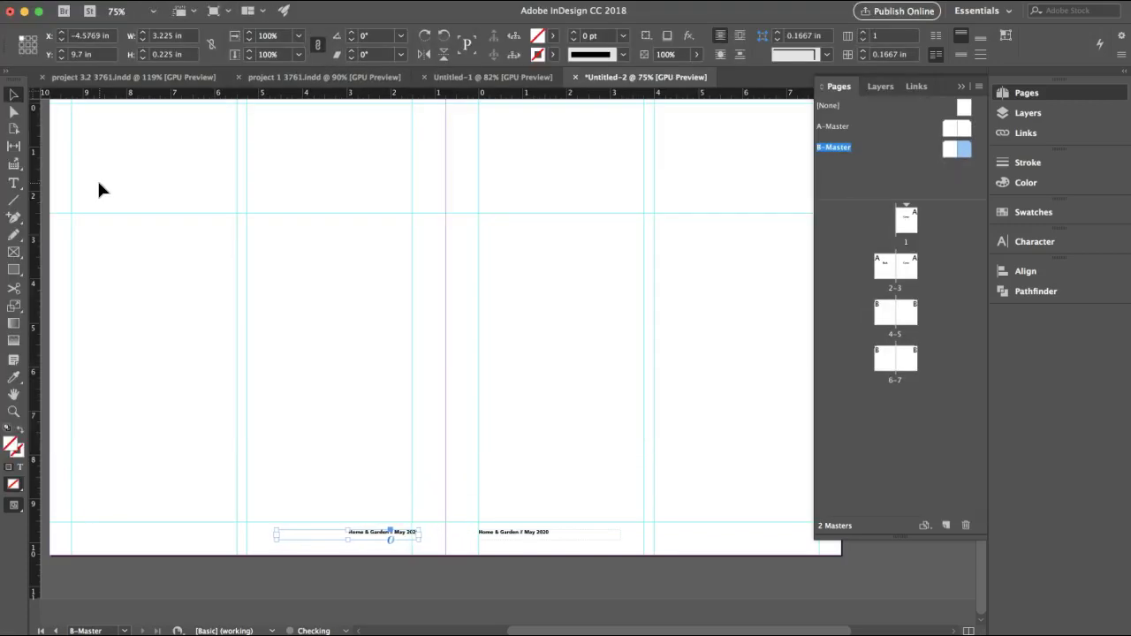
key(Left)
key(Left)
key(Left)
key(Left)
key(Left)
key(Left)
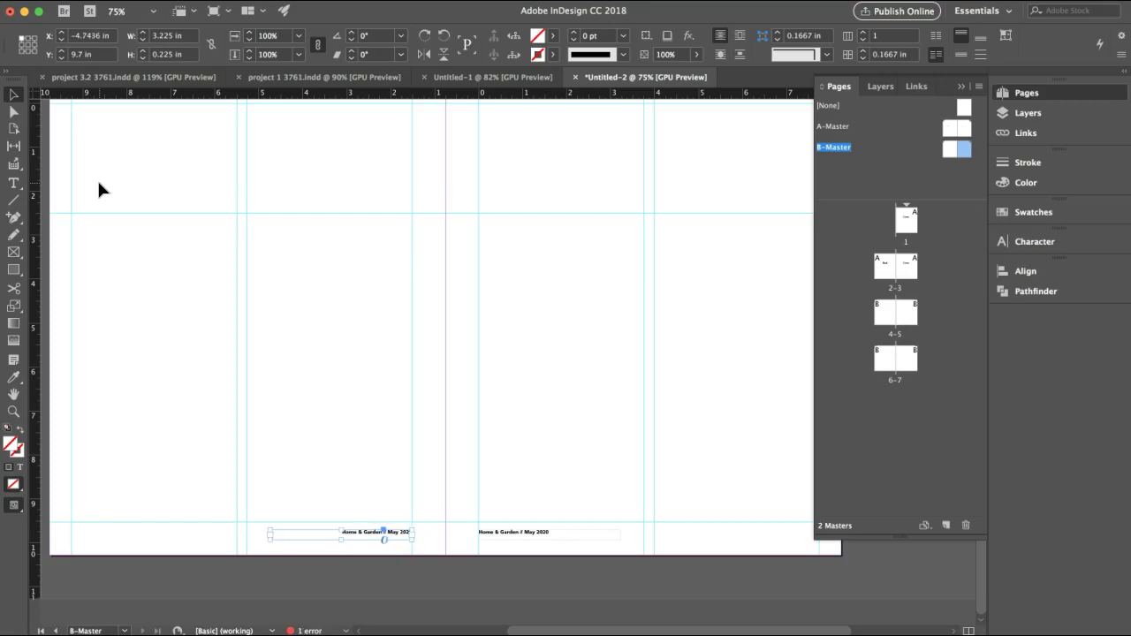
Duplicate the left page's footer frame further left at X -8.485 in, ending on the column guide right of the gutter
key(super+equal)
key(super+equal)
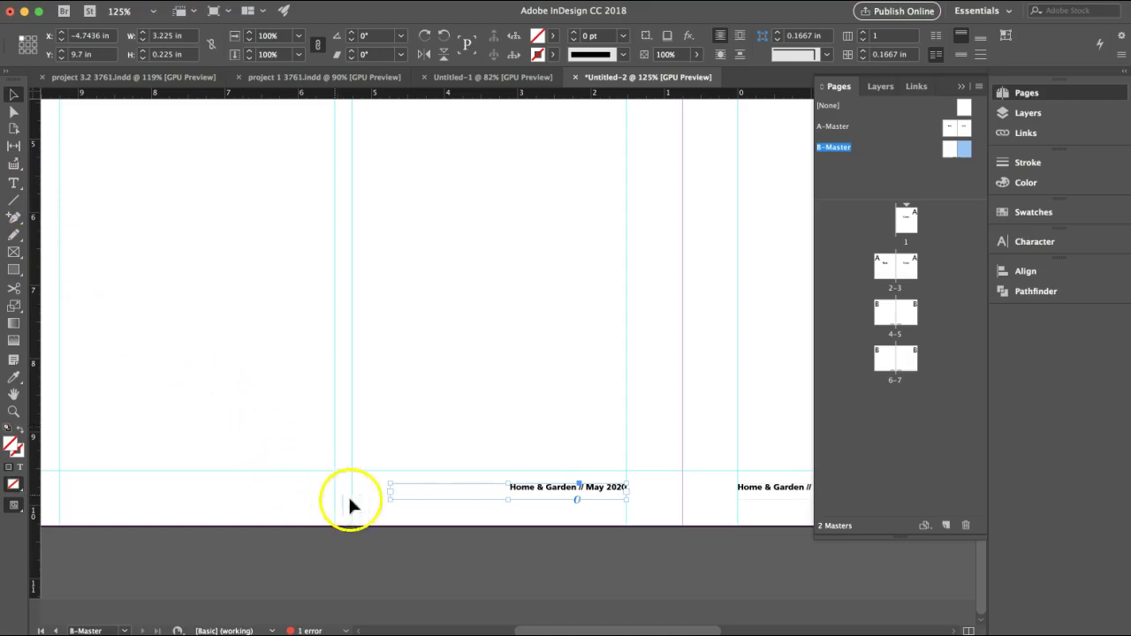
drag(605, 487, 334, 503)
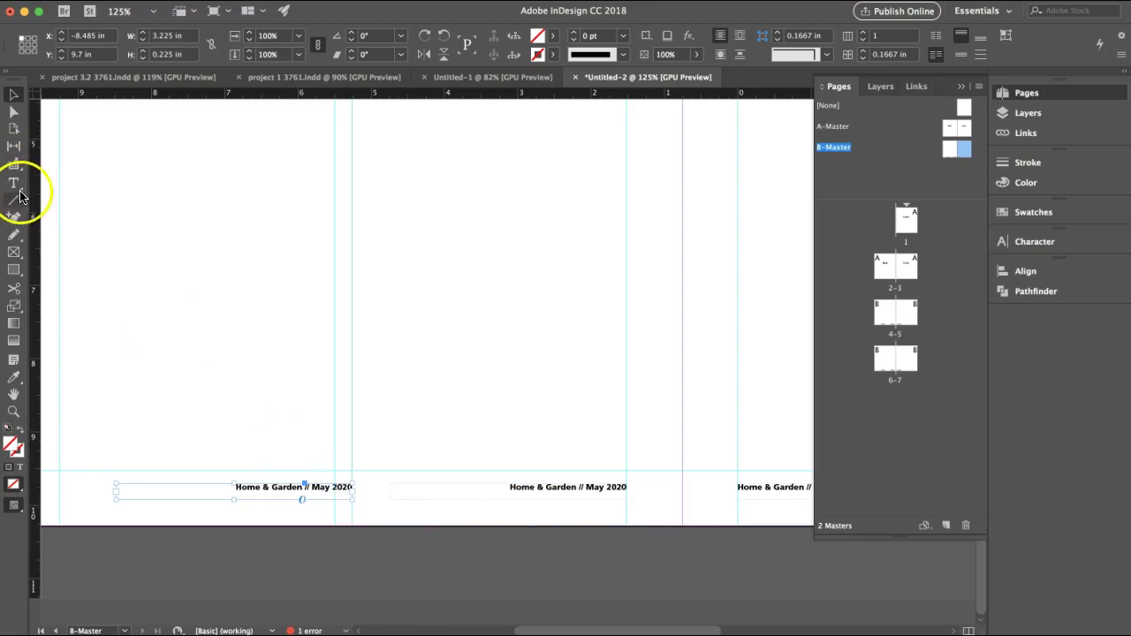
Replace the duplicated footer text with the page number 28 and shrink its frame to fit the number
click(14, 183)
drag(234, 487, 371, 486)
text(28)
click(13, 95)
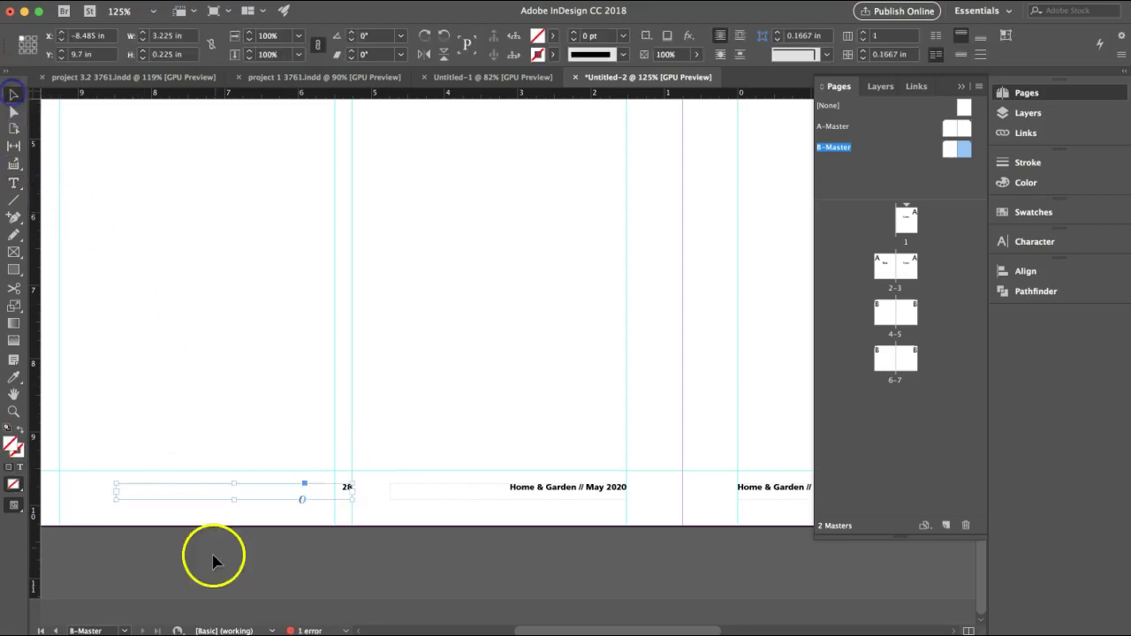
drag(116, 501, 337, 497)
click(374, 525)
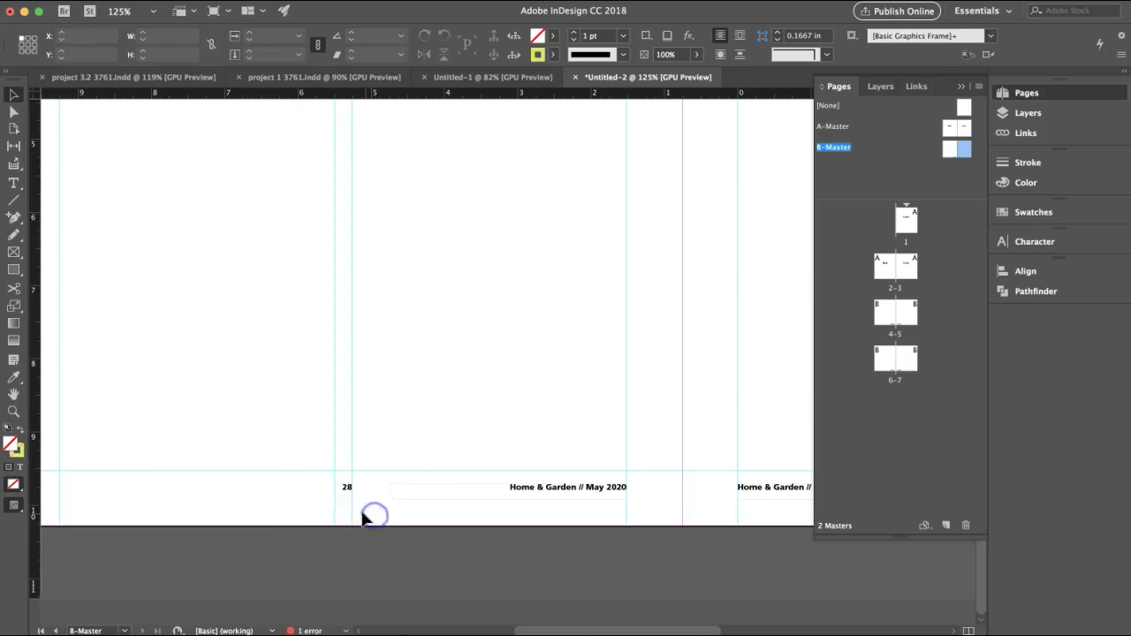
Duplicate the page number 28 frame onto the right master page at its column gutter, at X 3.74 in
scroll(449, 508, right, 5)
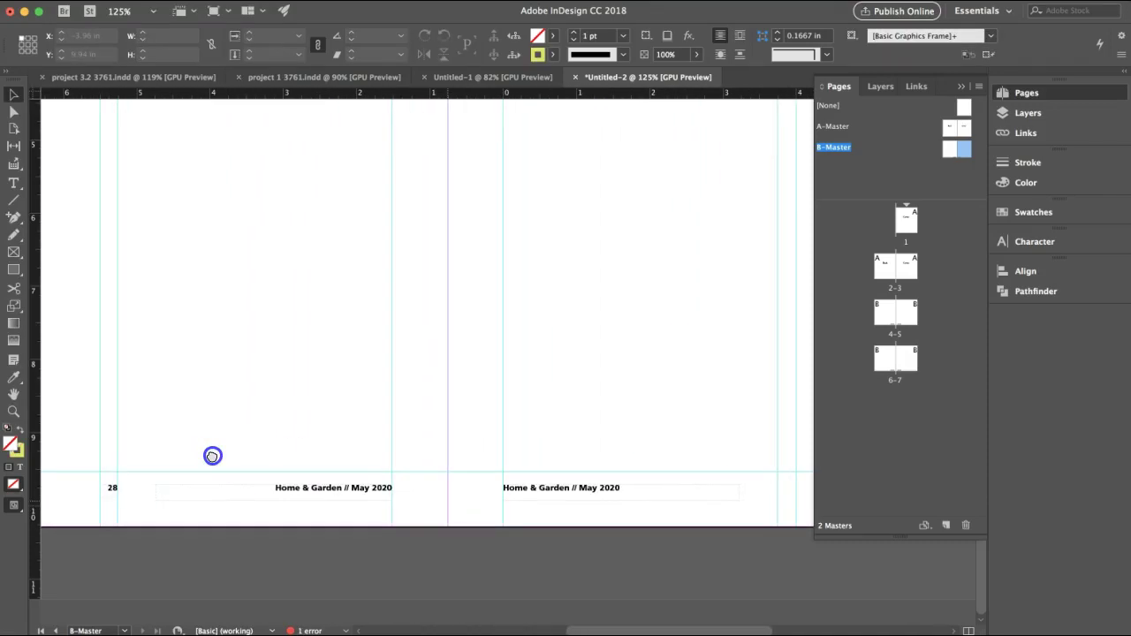
click(113, 488)
drag(113, 489, 789, 496)
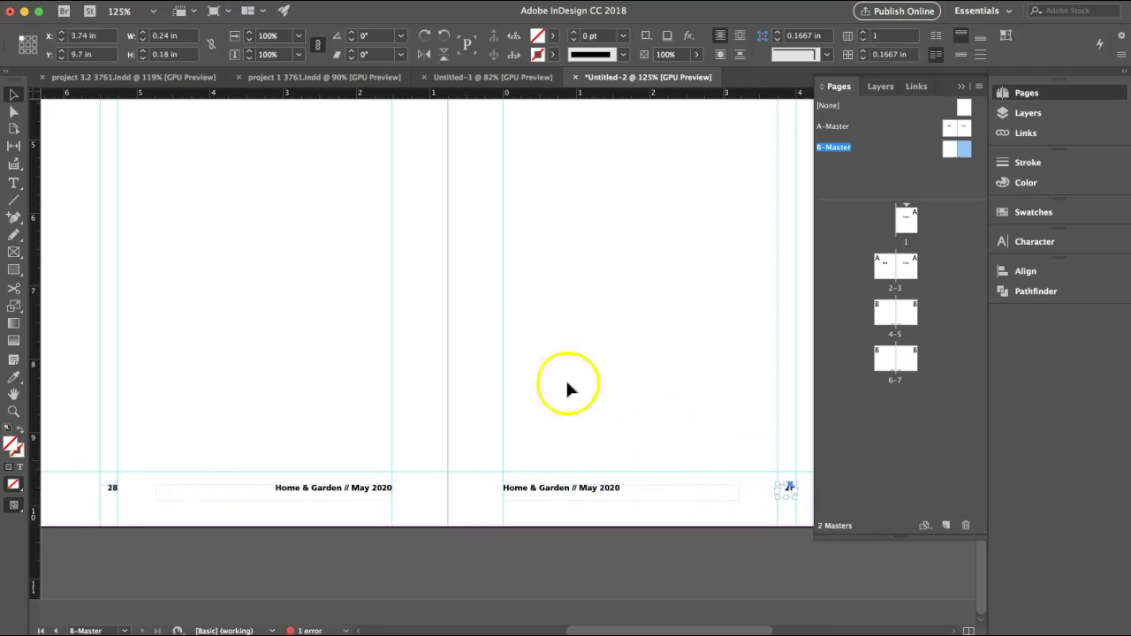
Change the duplicated page number on the right page of the B-Master spread to 29
click(13, 183)
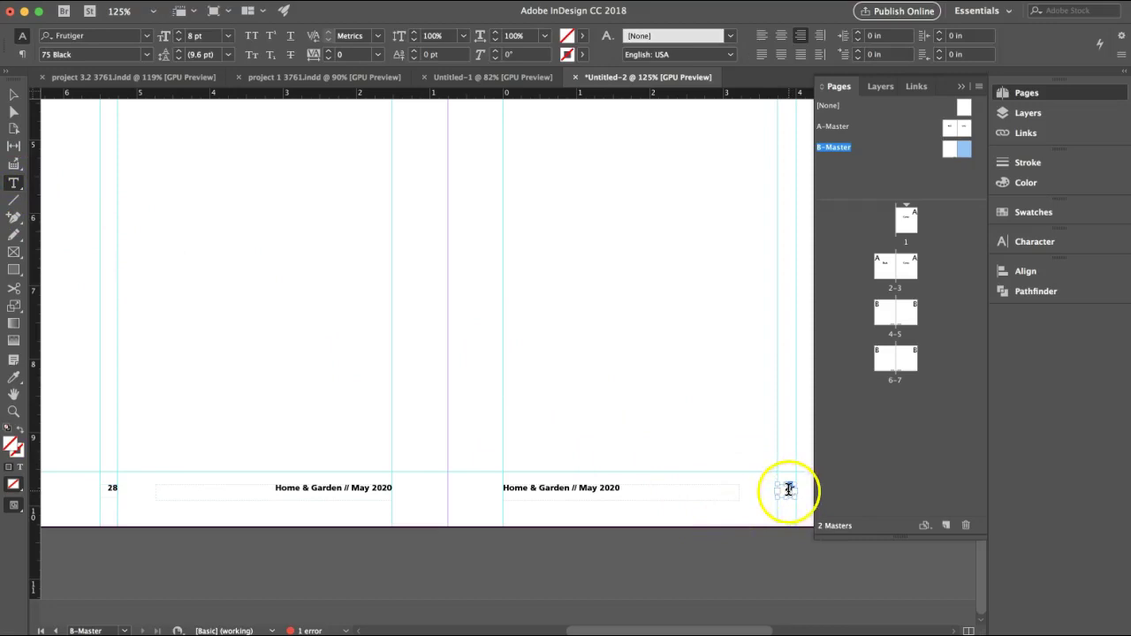
click(790, 490)
key(shift+Left)
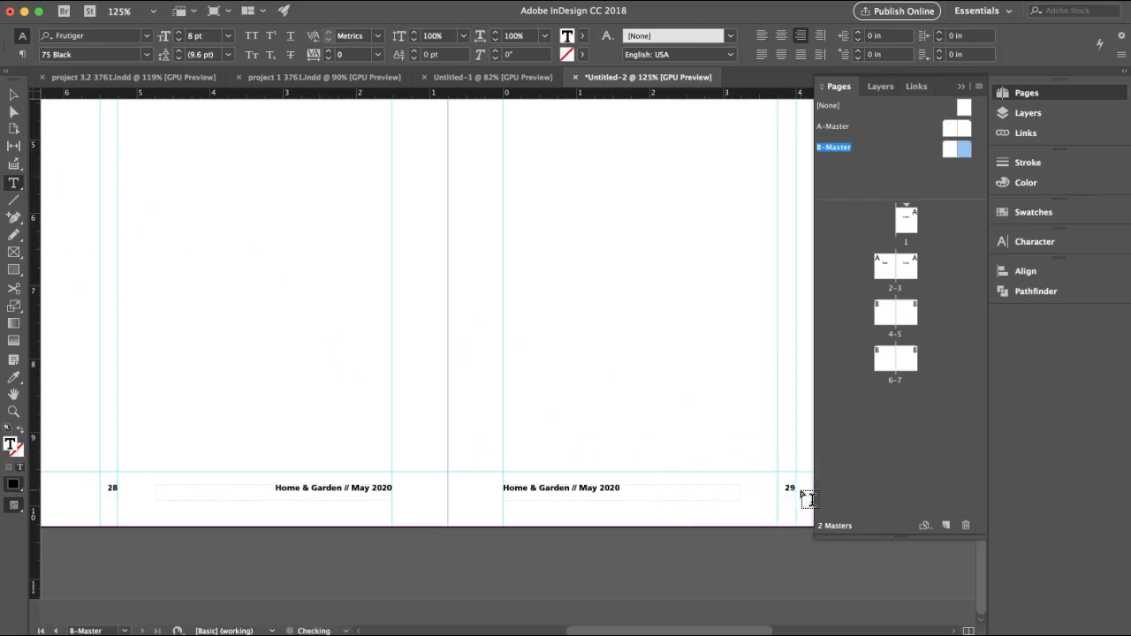
Shorten both Home & Garden // May 2020 footer frames from their outer ends, making the right page's frame about 1.915 in wide
key(super+minus)
key(super+minus)
key(super+minus)
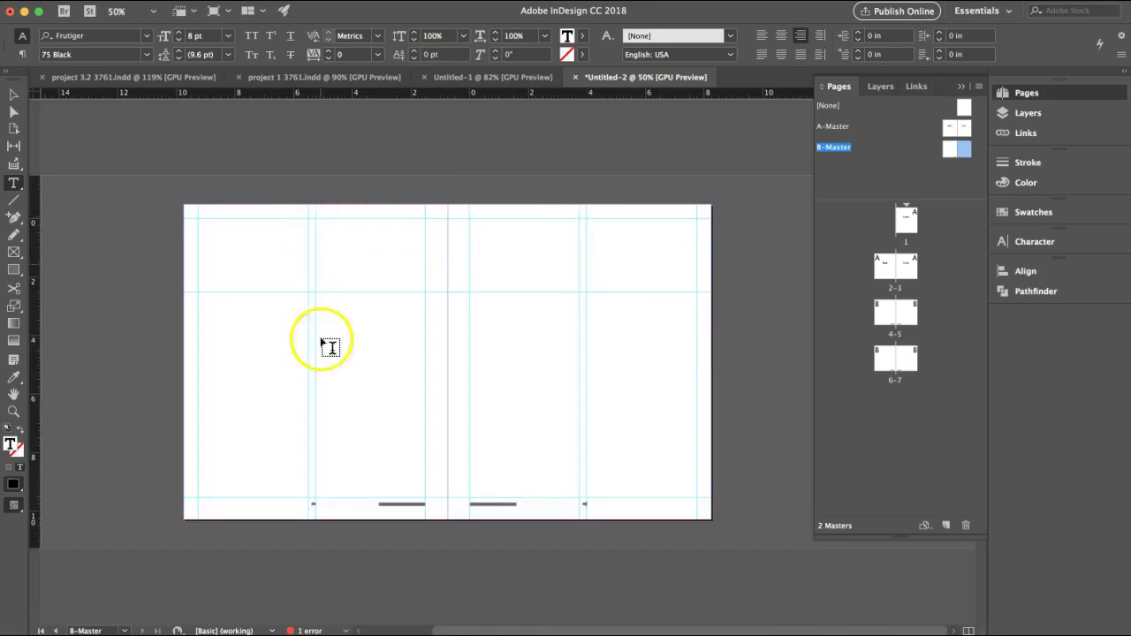
click(13, 95)
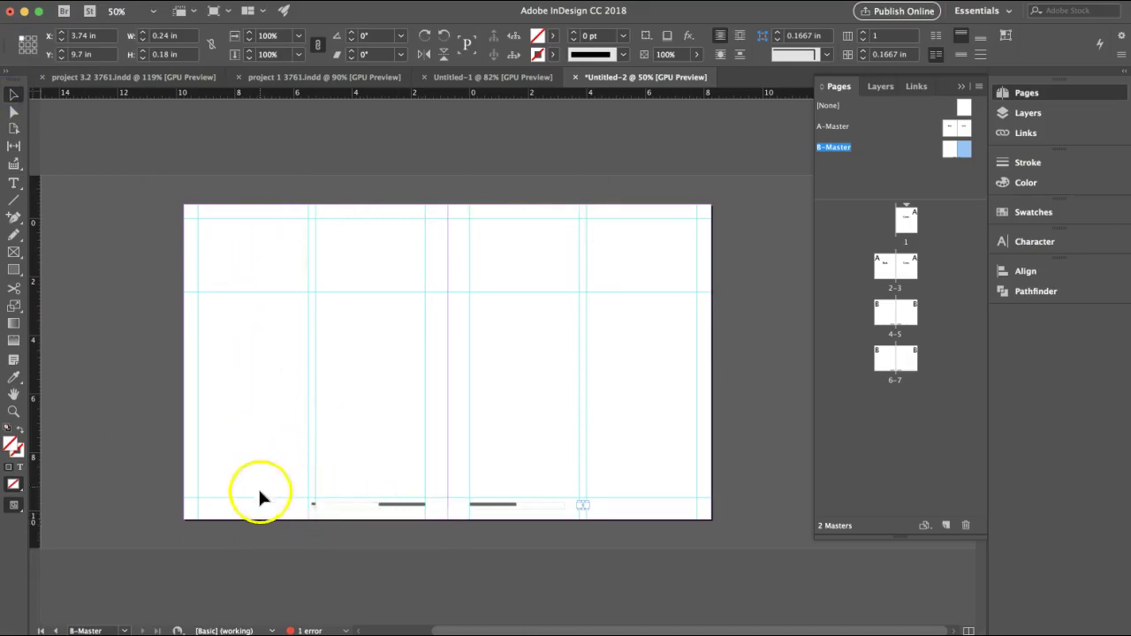
click(285, 507)
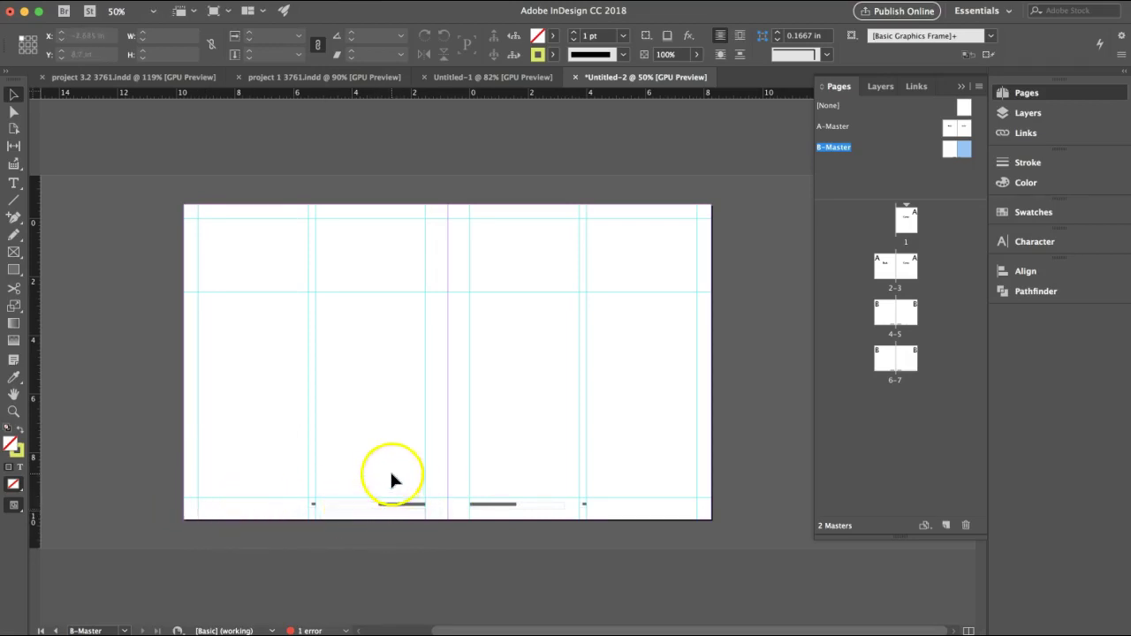
click(356, 506)
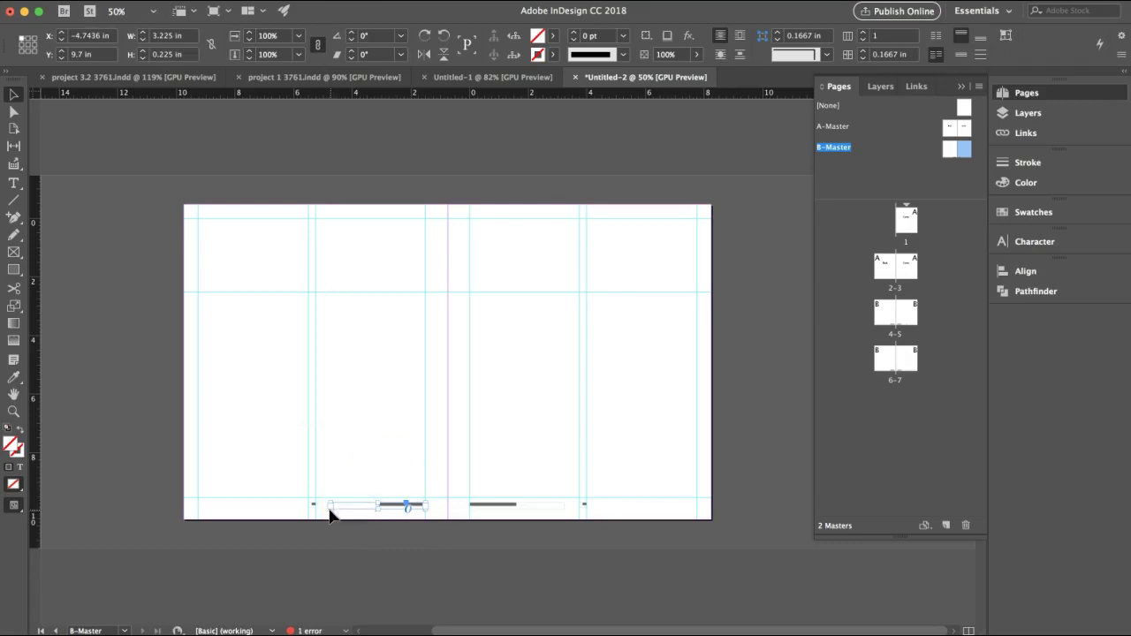
drag(327, 513, 361, 513)
click(549, 510)
drag(565, 511, 525, 510)
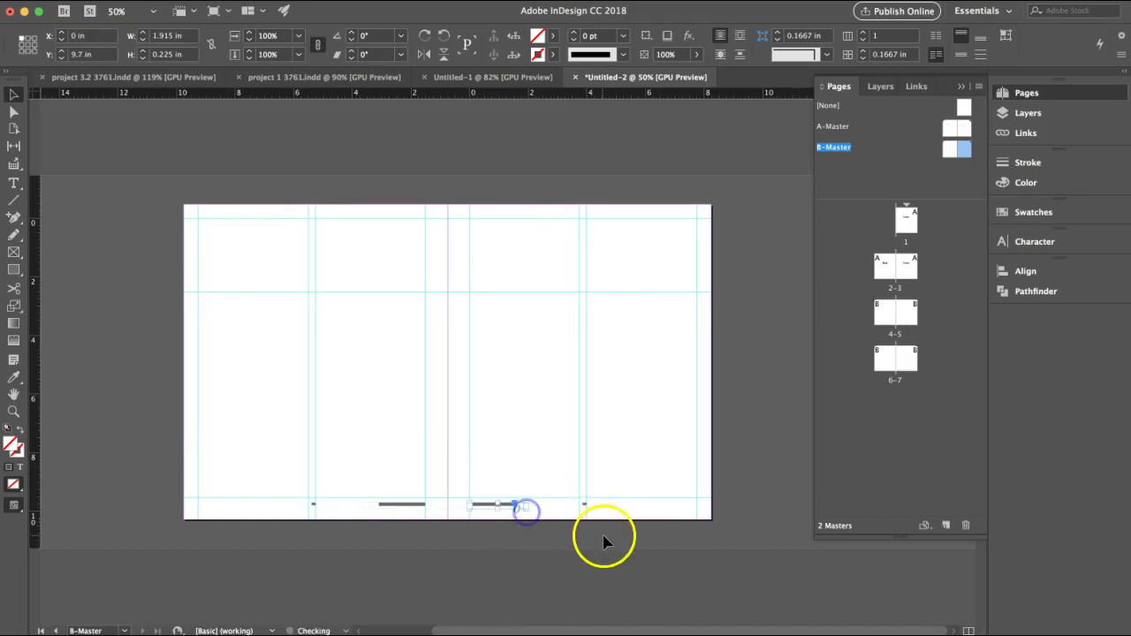
click(504, 543)
click(311, 511)
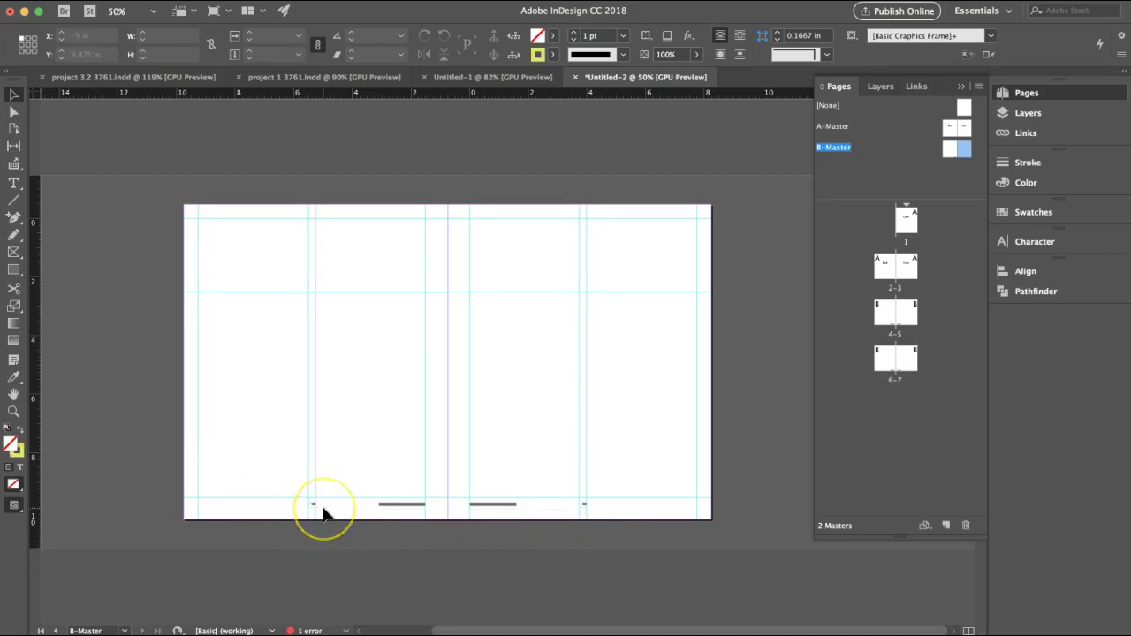
drag(323, 512, 404, 501)
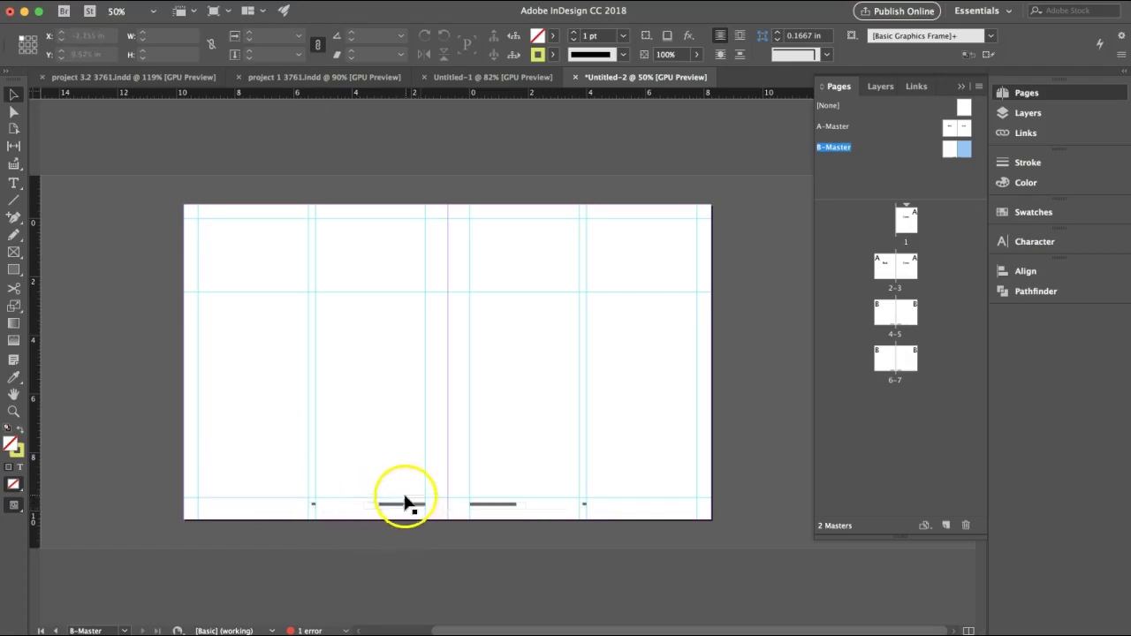
Draw four text frames on the B-Master spread, one filling each column from the top margin guide to the bottom margin guide
click(14, 184)
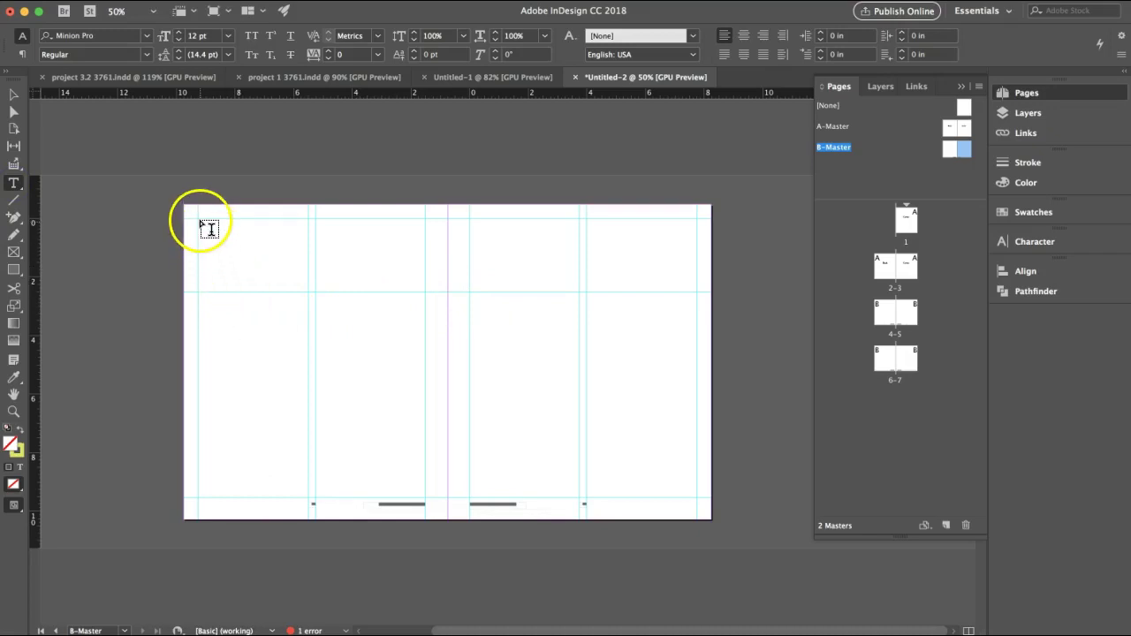
drag(200, 223, 304, 501)
drag(315, 222, 426, 501)
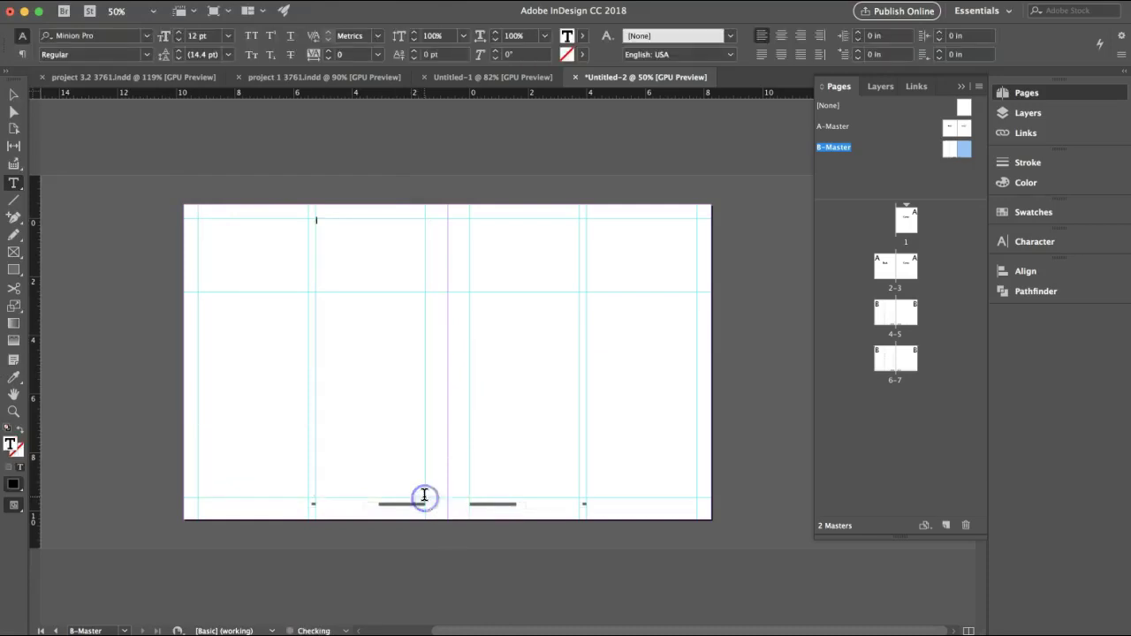
drag(471, 222, 579, 497)
drag(592, 223, 698, 500)
On the pages 6-7 spread, override the left page's master page number frame and change the number to 30
double_click(891, 316)
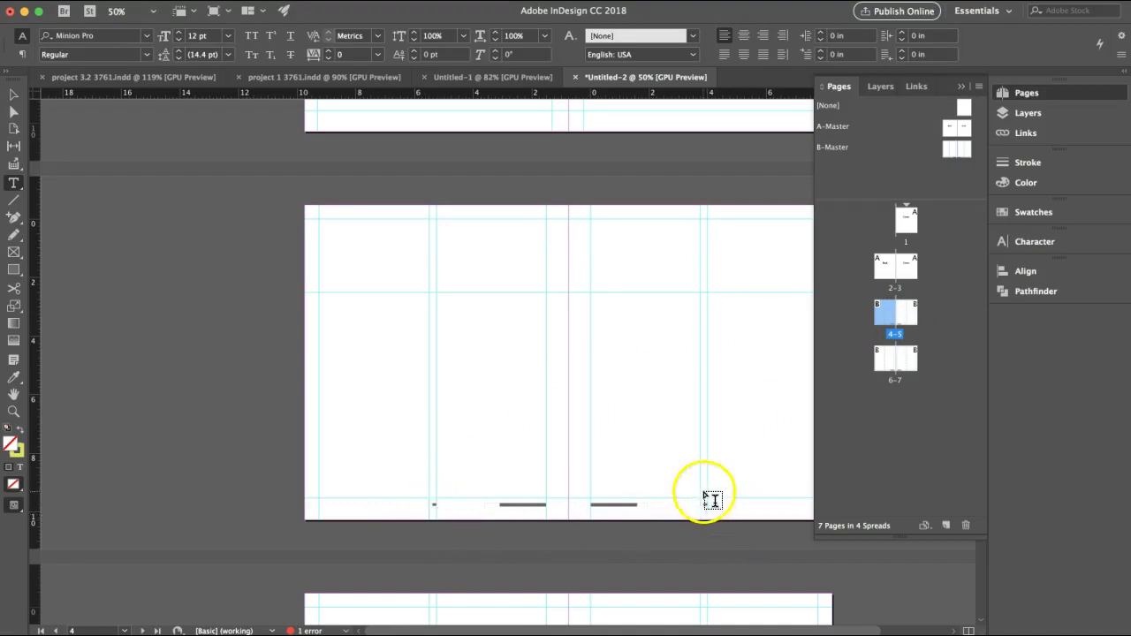
double_click(895, 358)
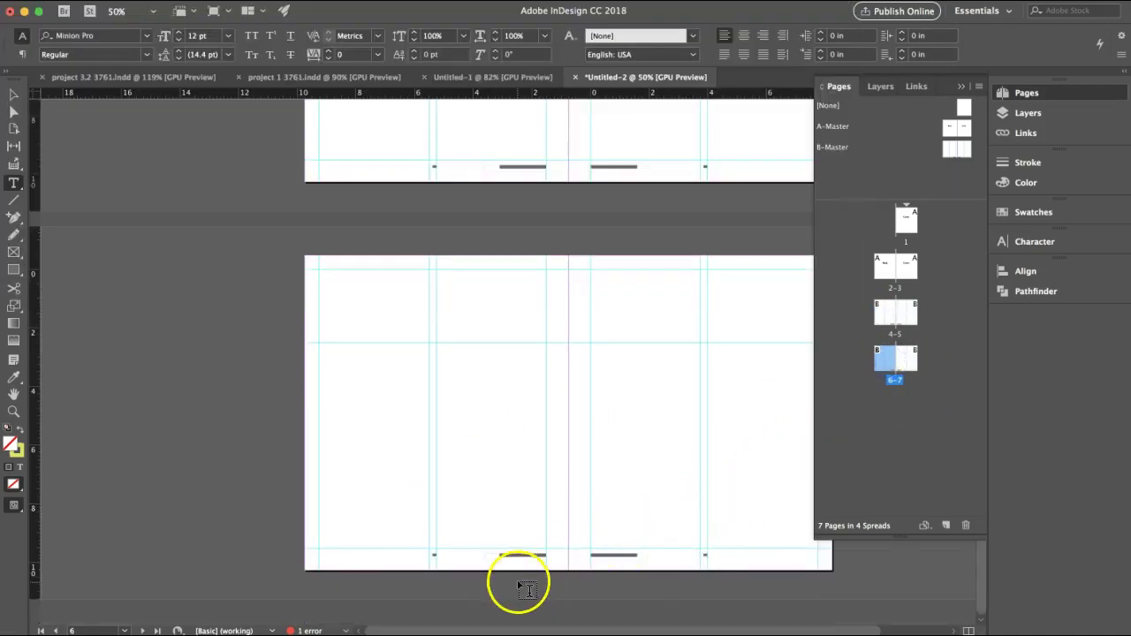
scroll(472, 541, down, 3)
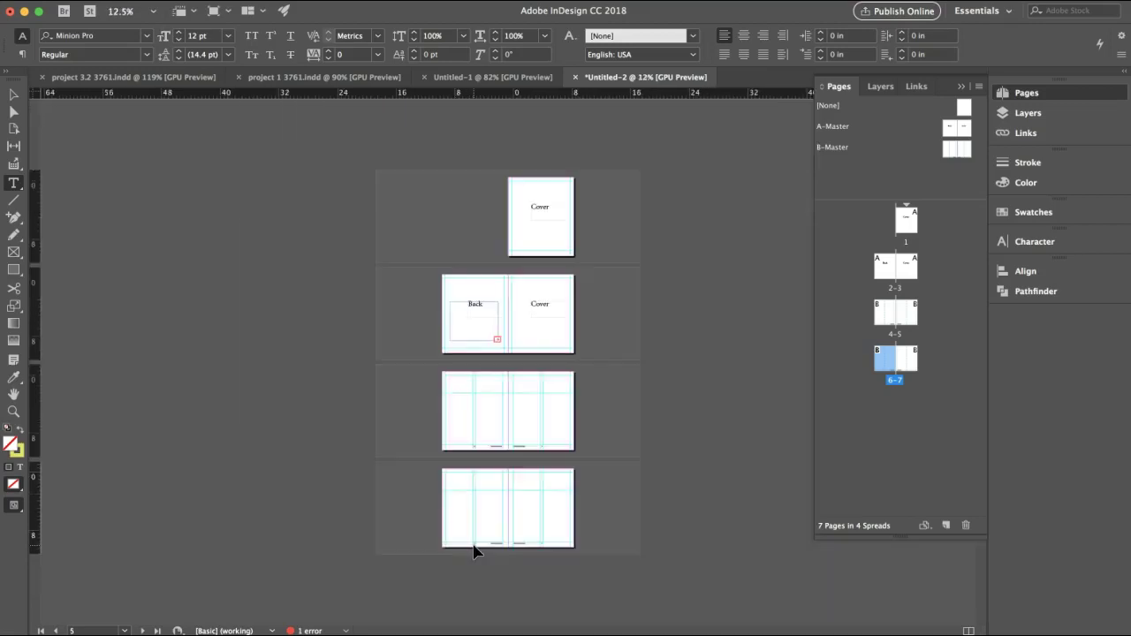
scroll(472, 541, up, 5)
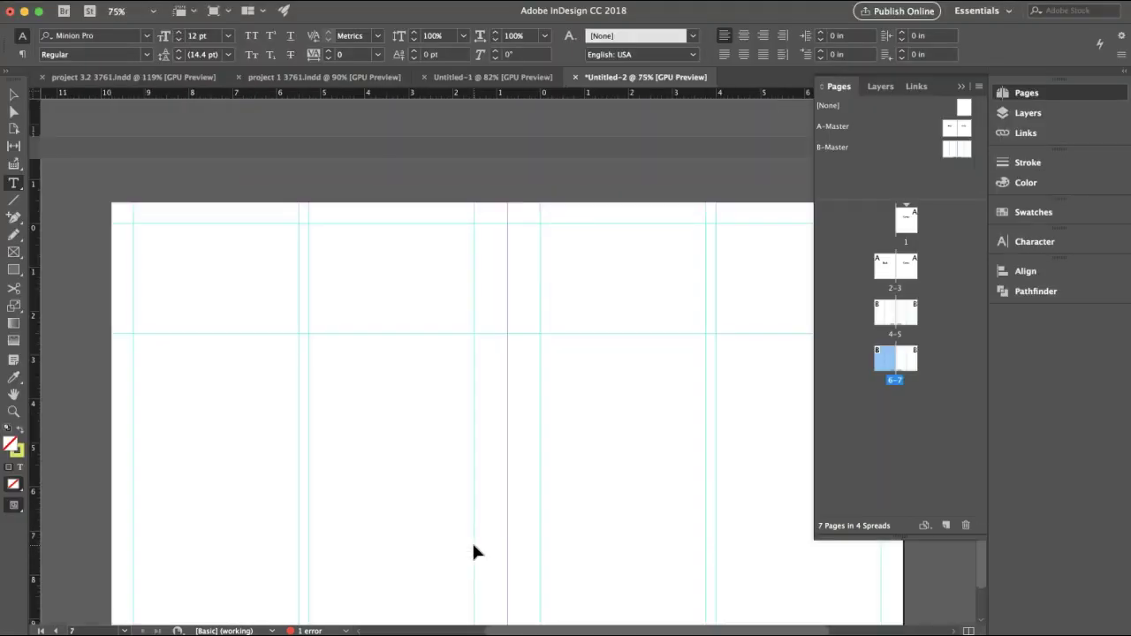
click(14, 95)
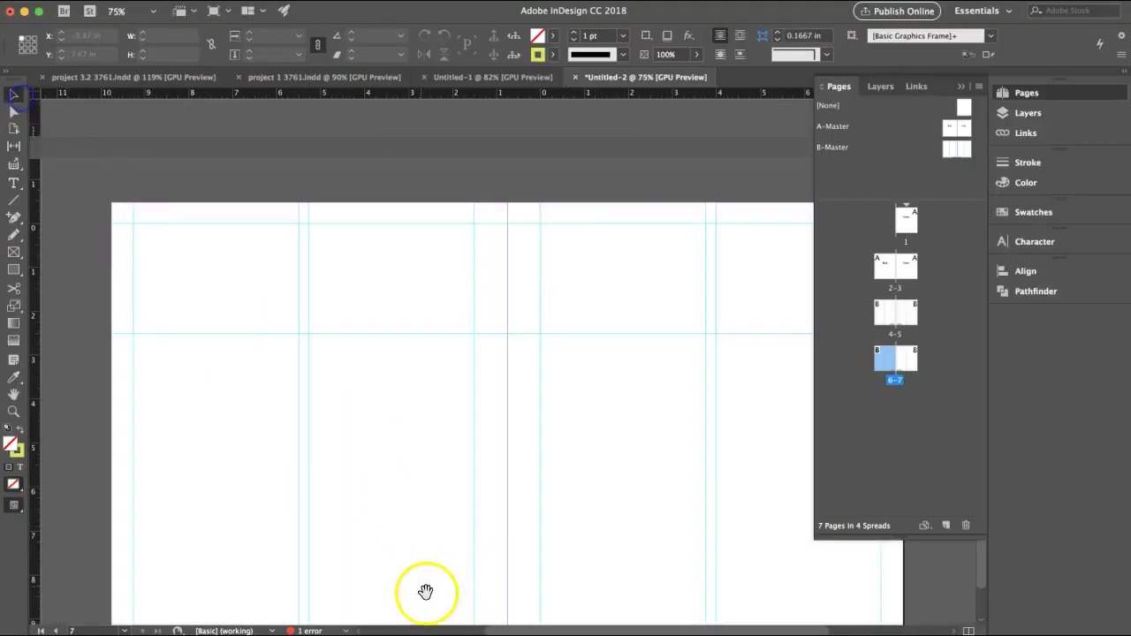
drag(419, 502, 391, 404)
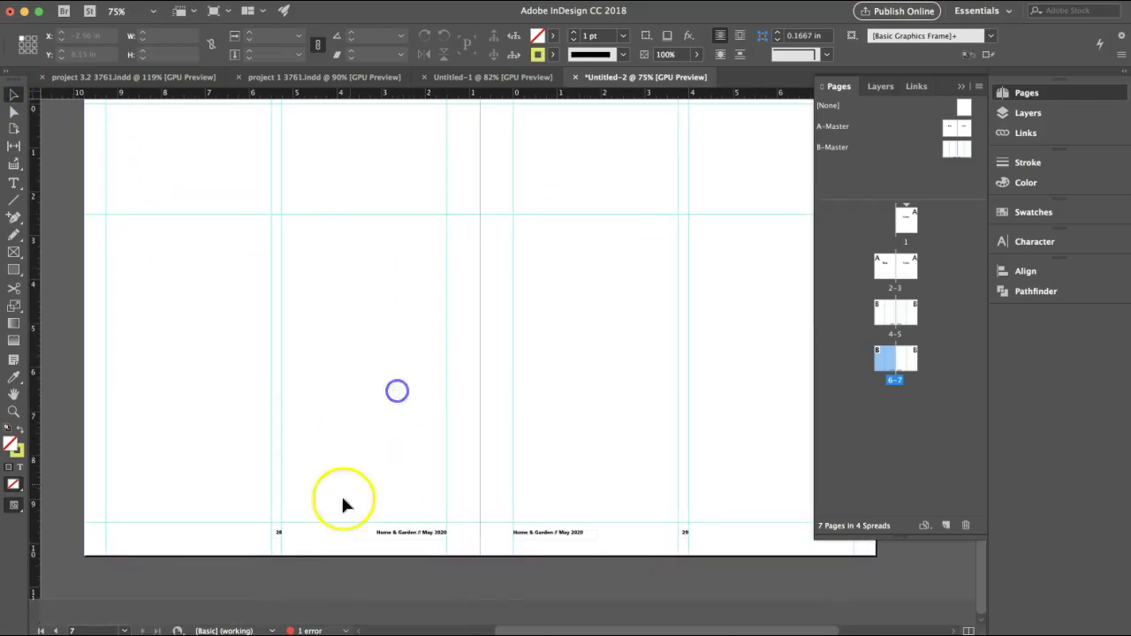
click(285, 532)
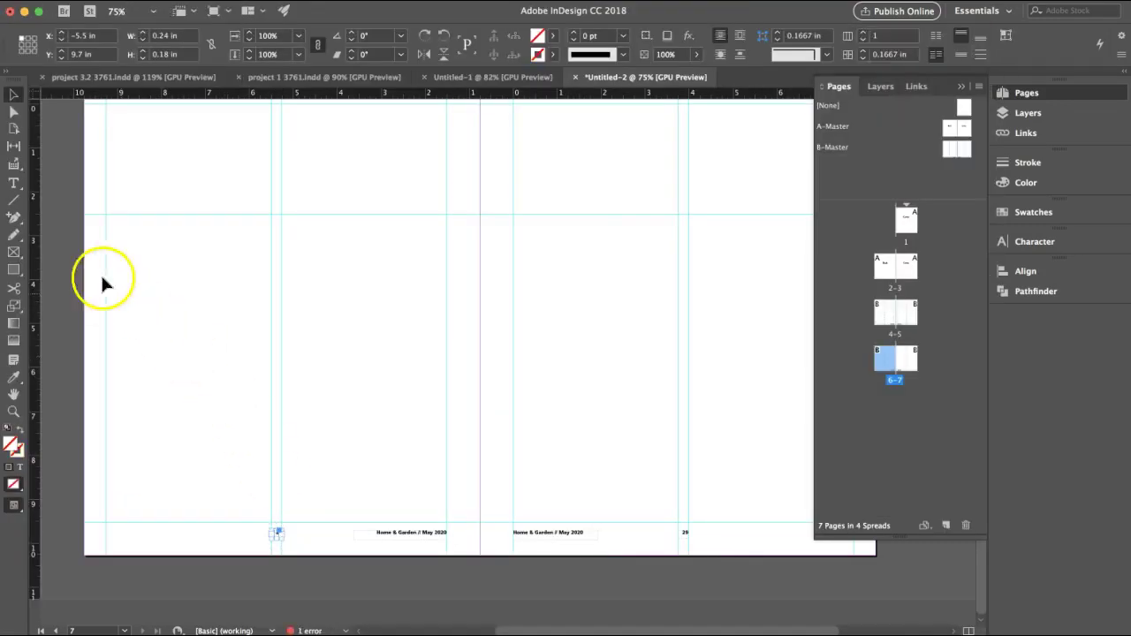
click(14, 183)
drag(275, 534, 296, 533)
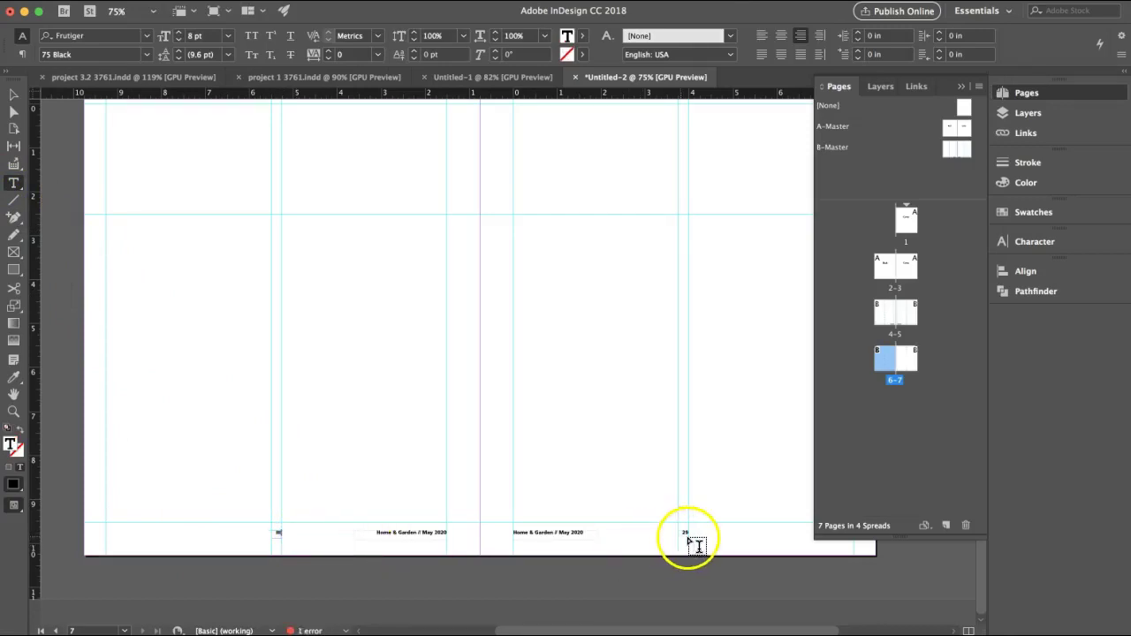
key(Escape)
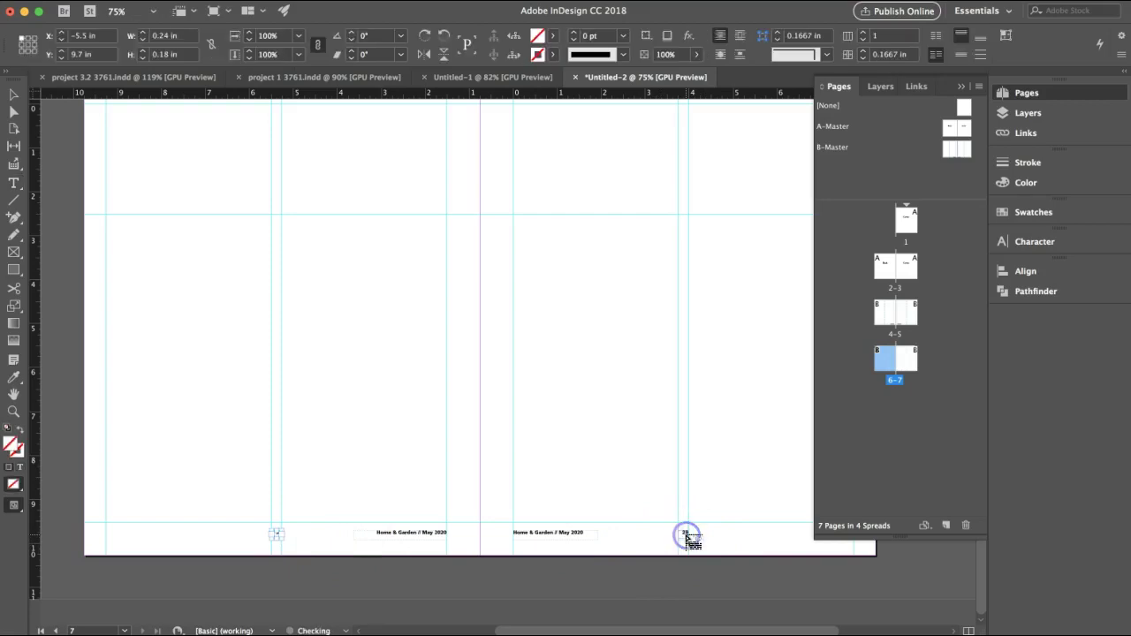
Change the right page's number on the pages 6-7 spread to 31 and deselect its frame
click(14, 184)
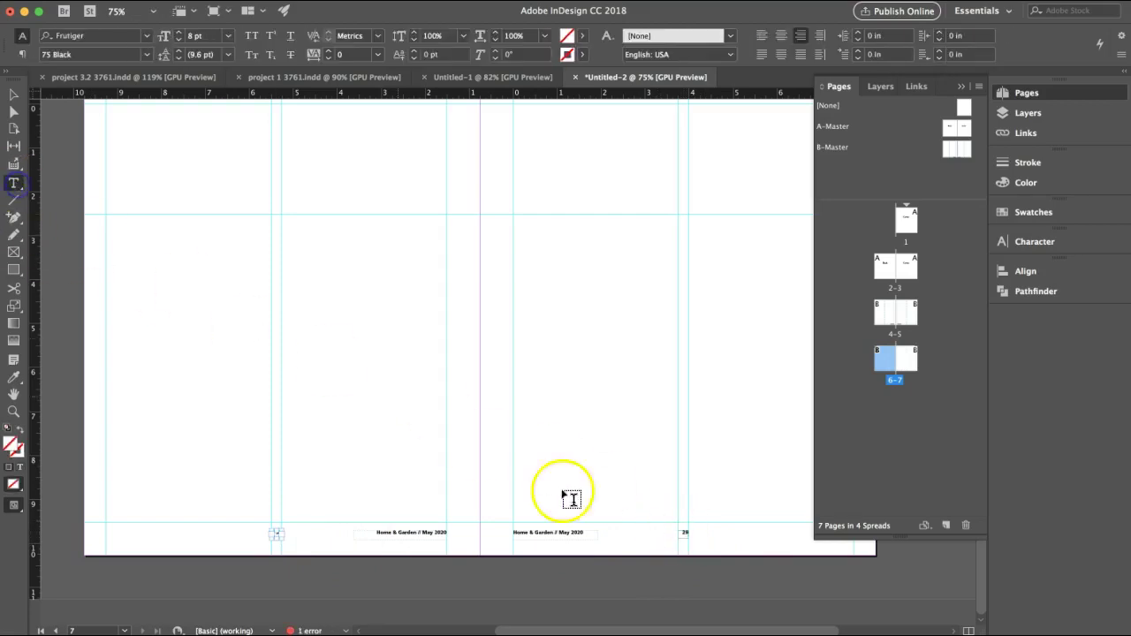
drag(684, 533, 707, 540)
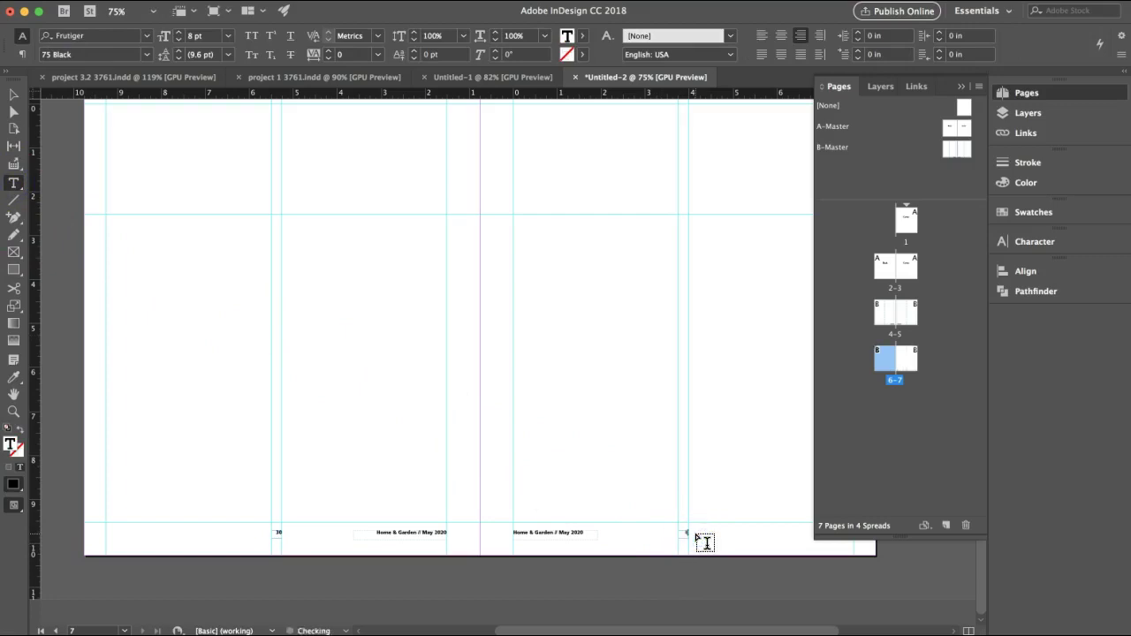
click(14, 94)
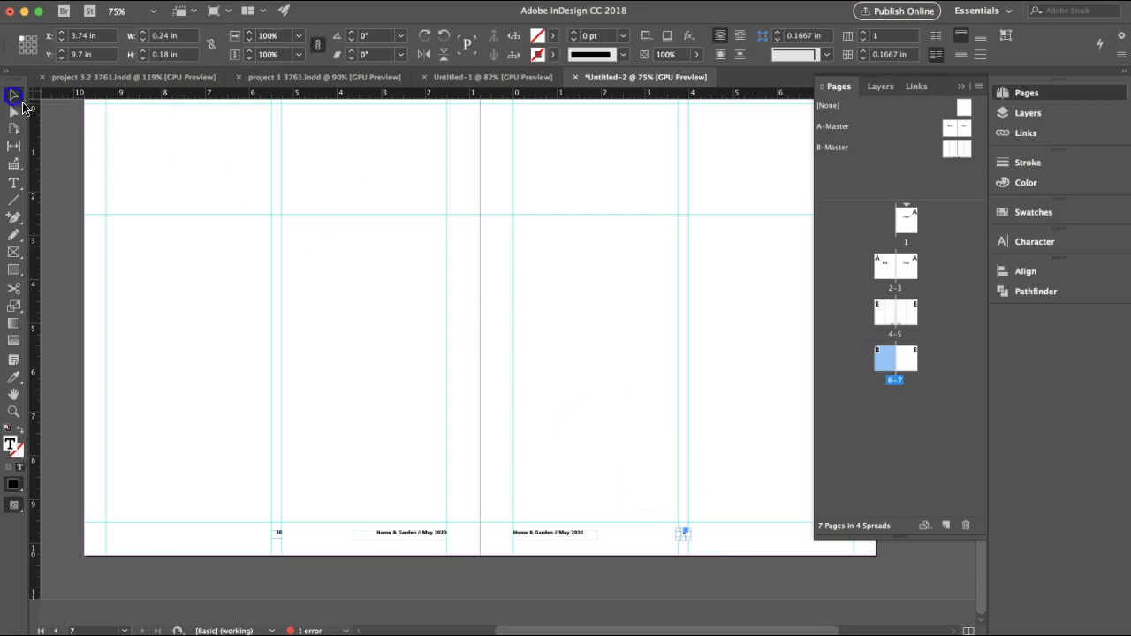
click(409, 350)
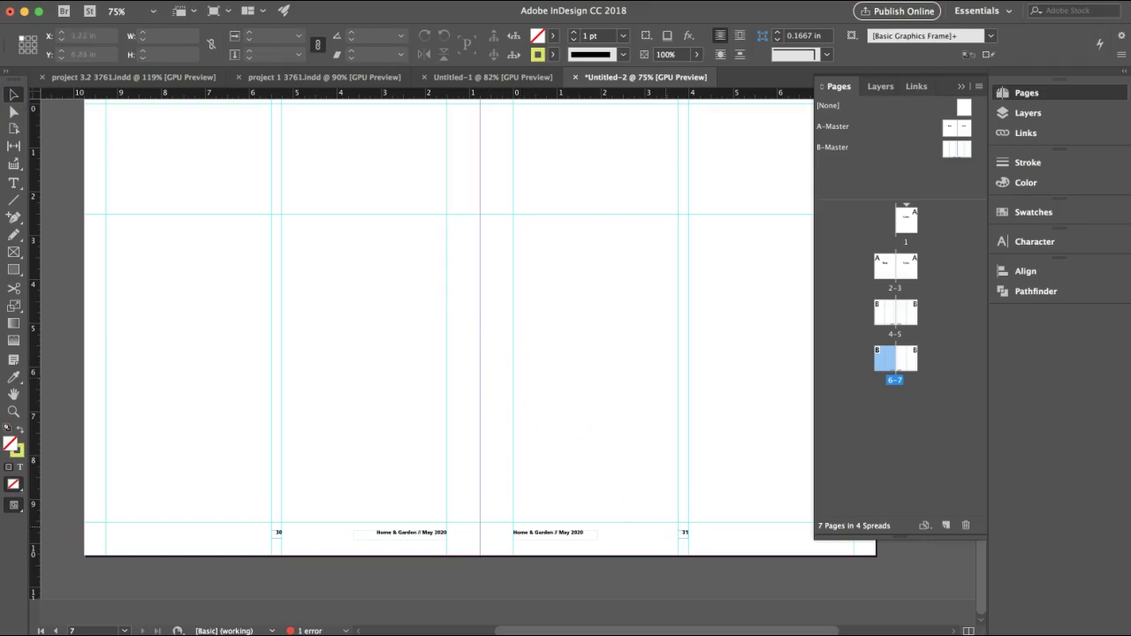
Switch to Firefox and search Google for lorum ipsum in a new tab
key(super+Tab)
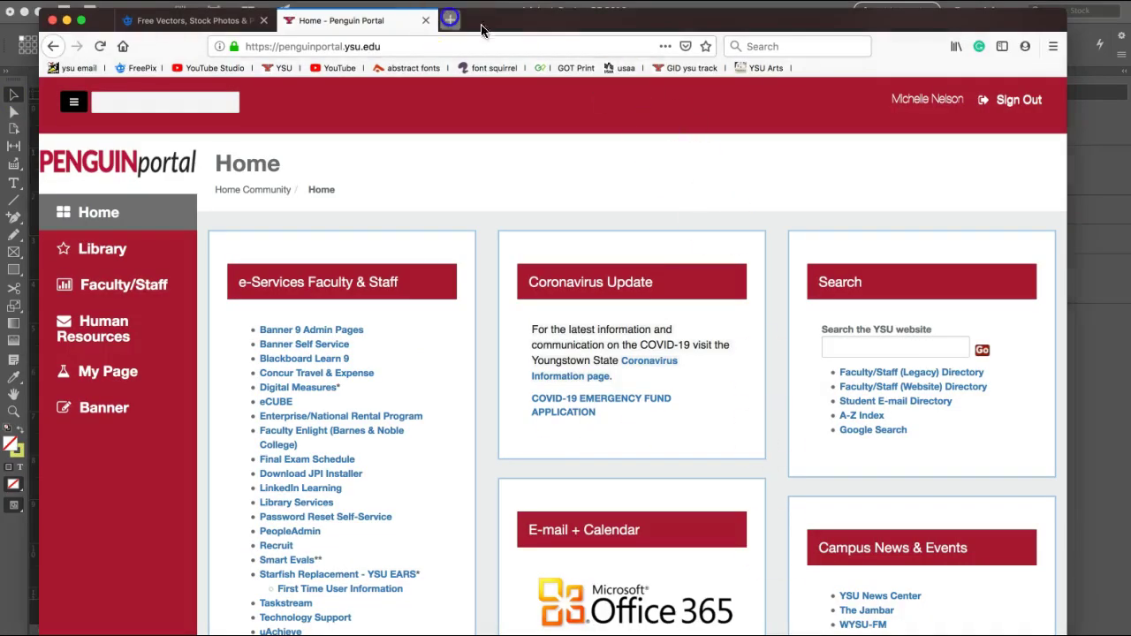
click(449, 20)
text(lor)
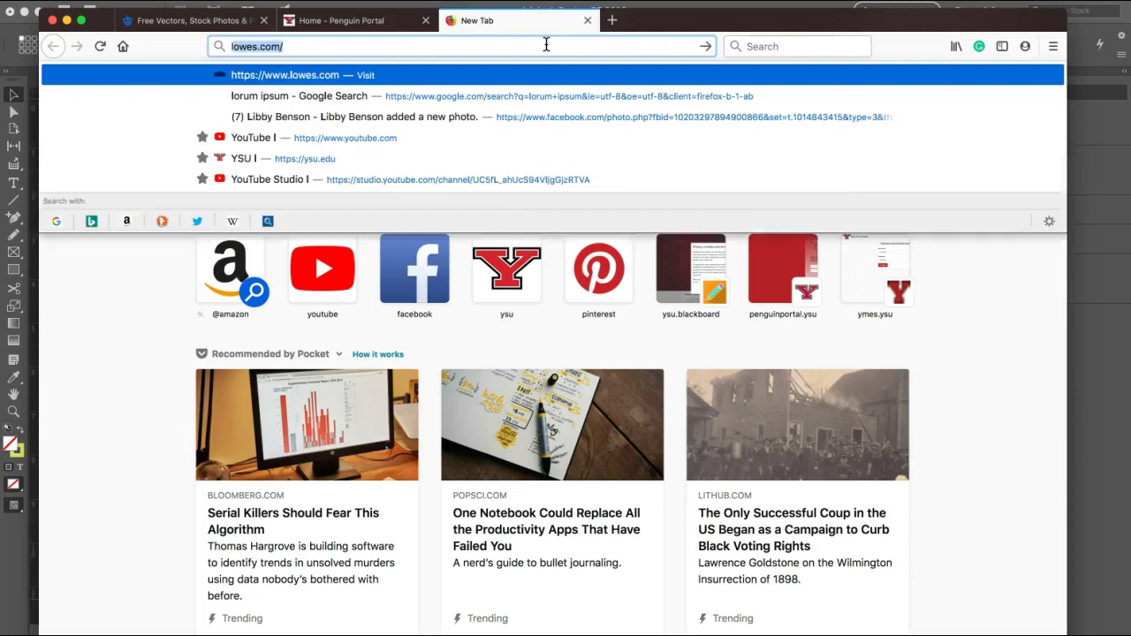
click(547, 45)
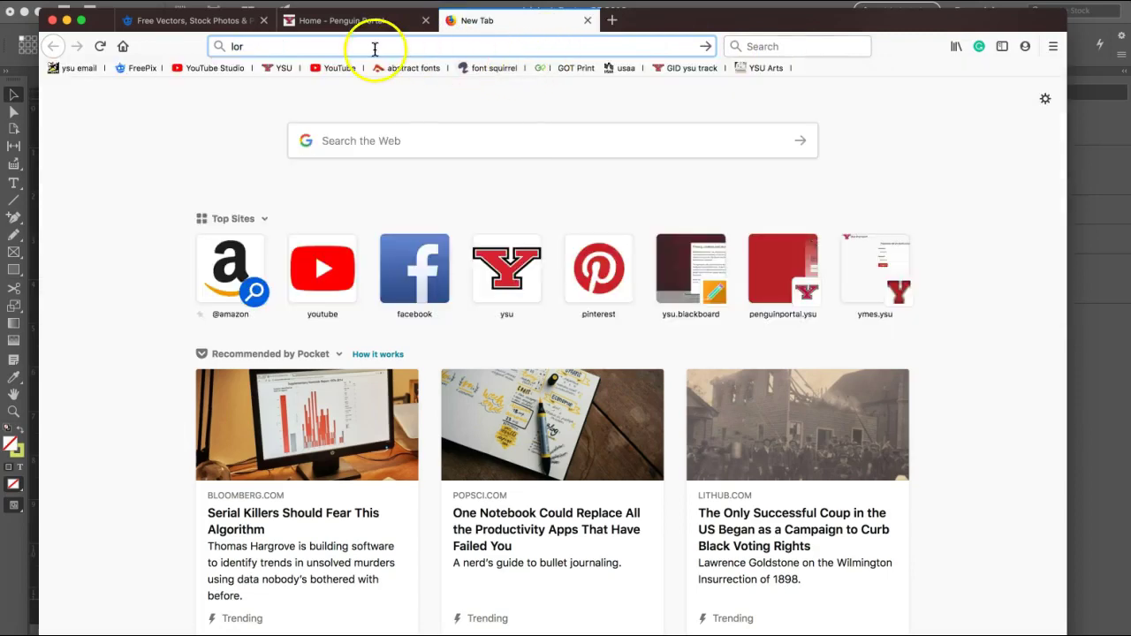
click(320, 48)
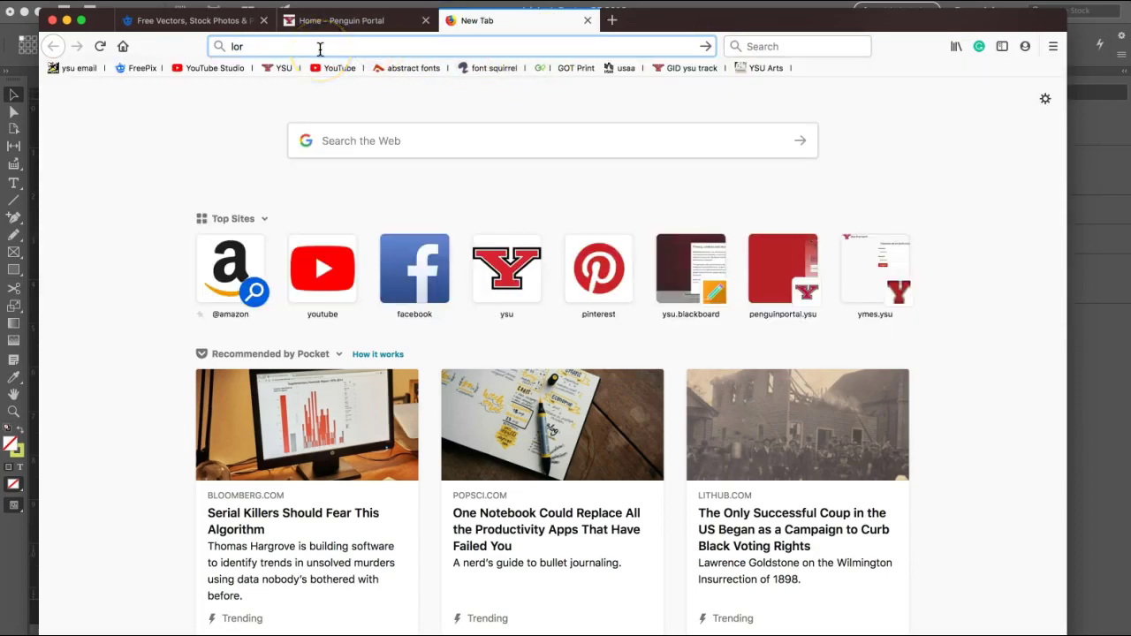
key(BackSpace)
click(324, 92)
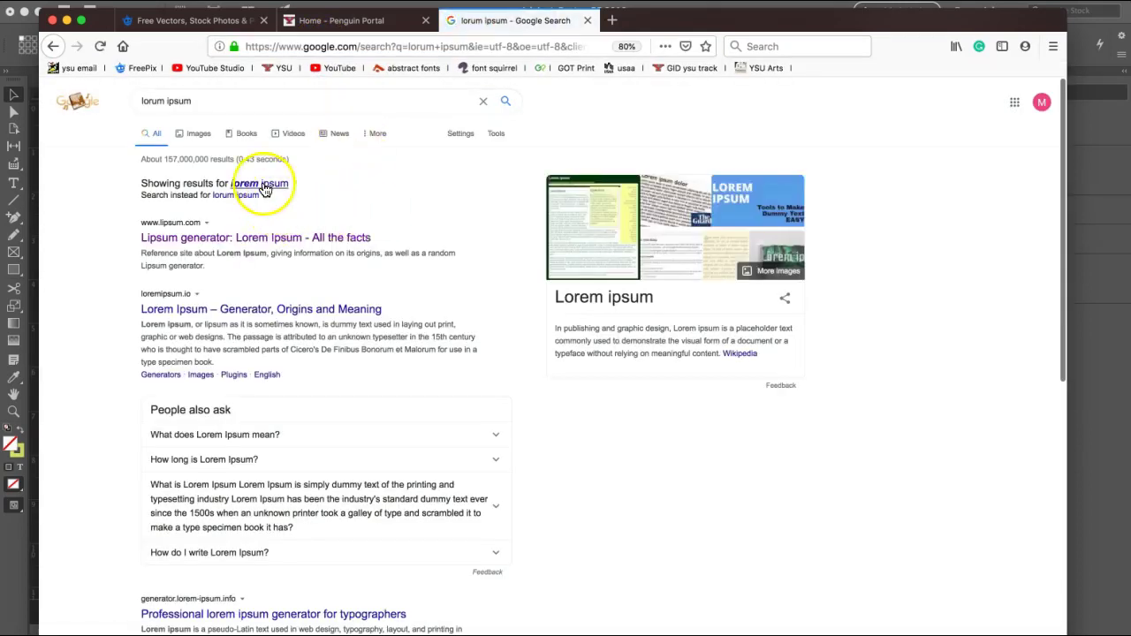
Open the loremipsum.io site from the results and generate 10 paragraphs of placeholder text
click(262, 185)
click(231, 269)
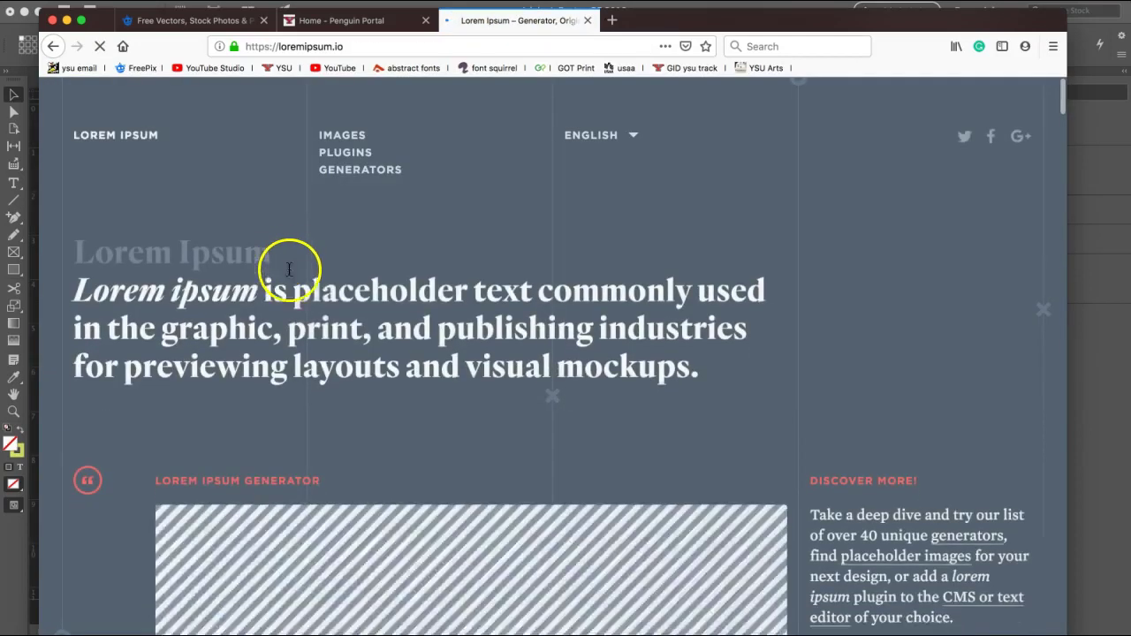
scroll(548, 345, down, 5)
scroll(548, 345, down, 3)
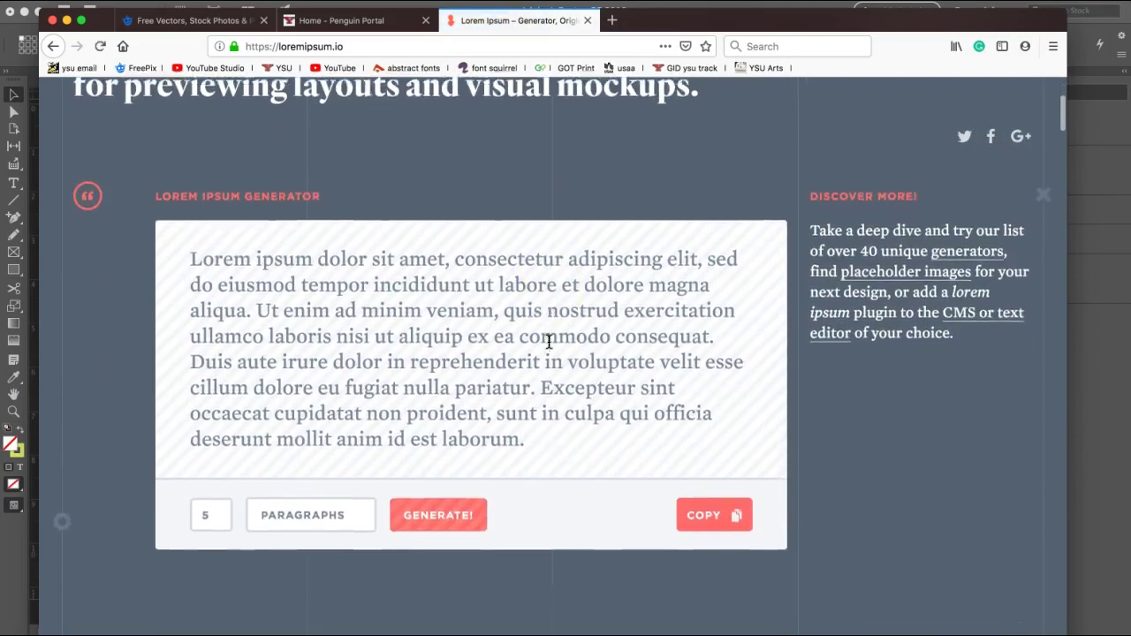
click(206, 439)
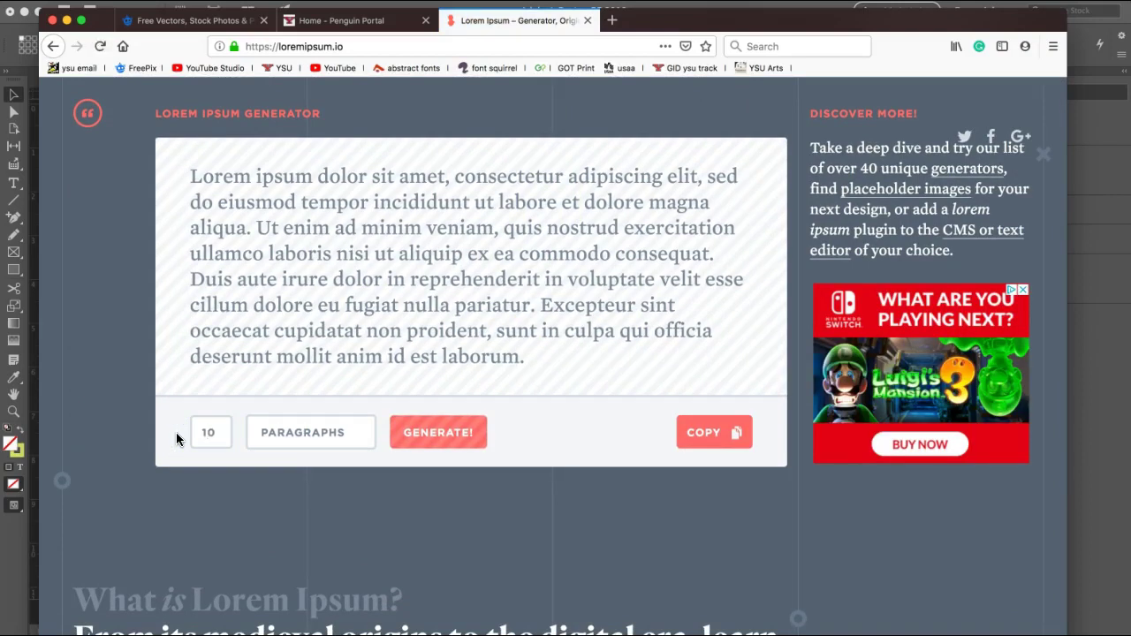
click(462, 431)
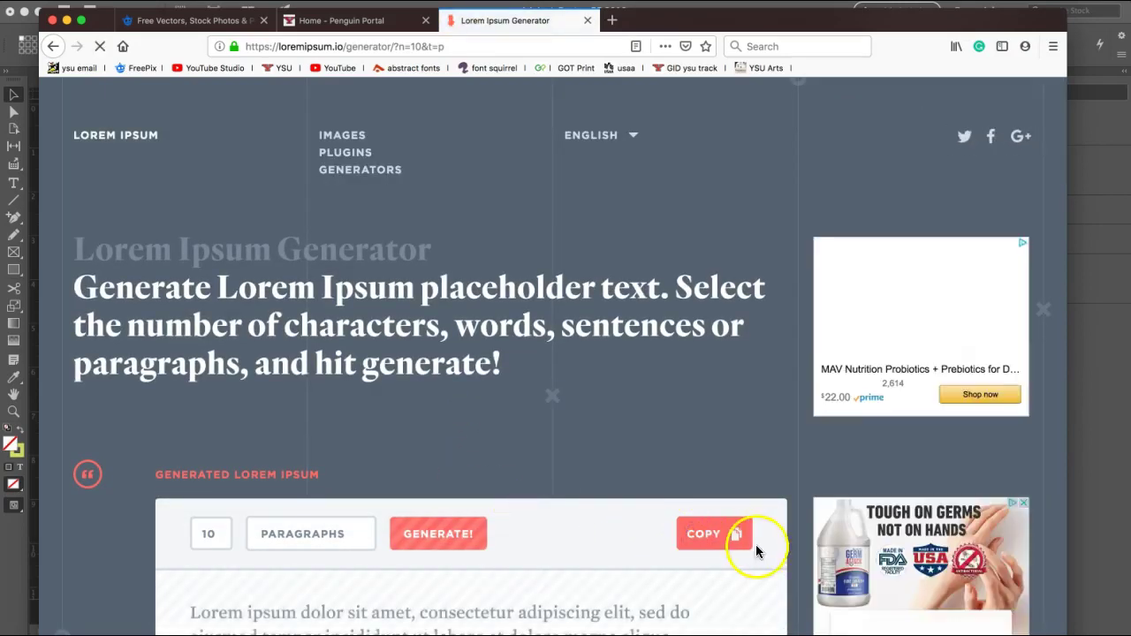
Look over the generated placeholder text and switch back to the InDesign document
scroll(587, 594, down, 3)
scroll(587, 594, down, 5)
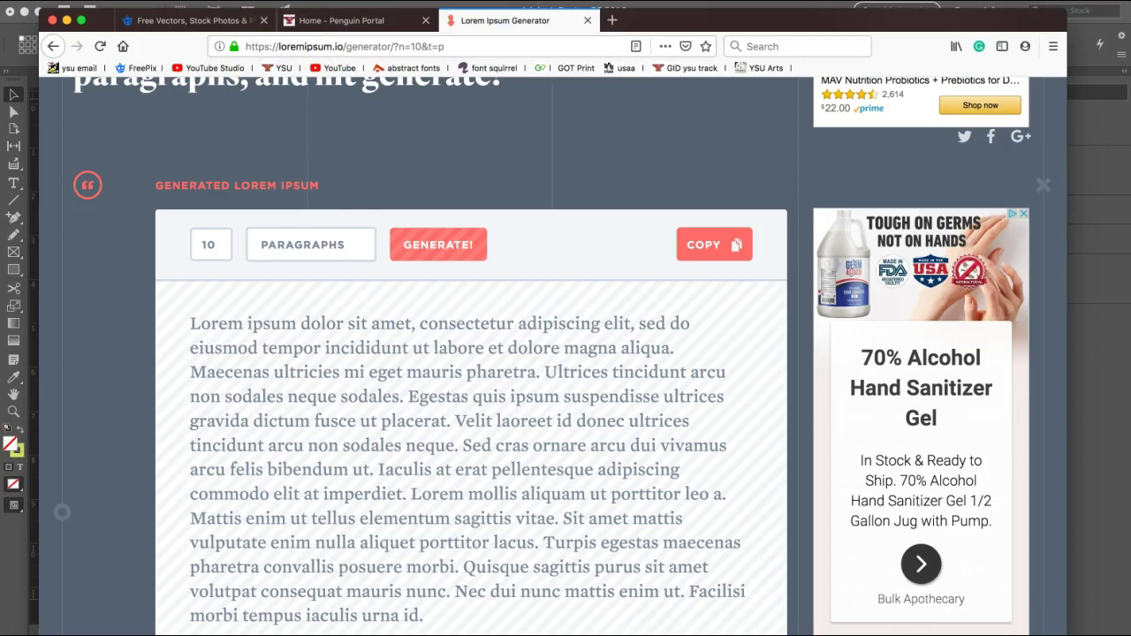
key(super+Tab)
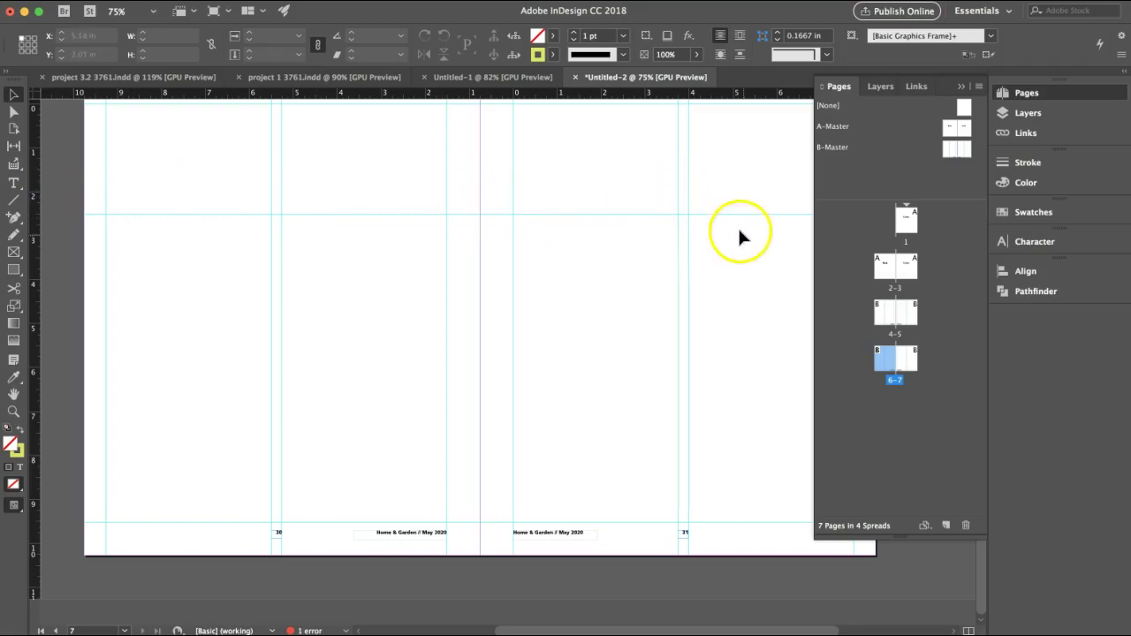
Release the master text frames on page 7 and shorten the outer column's frame from above to about 5.675 in high
shift+super+click(619, 263)
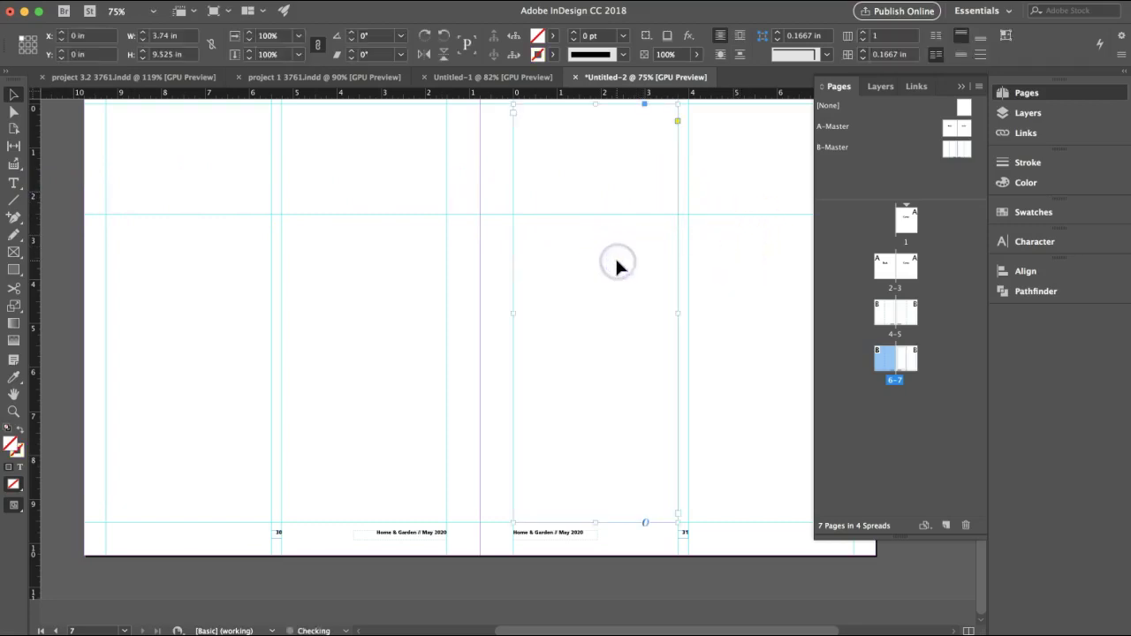
drag(617, 267, 561, 301)
key(super+shift+a)
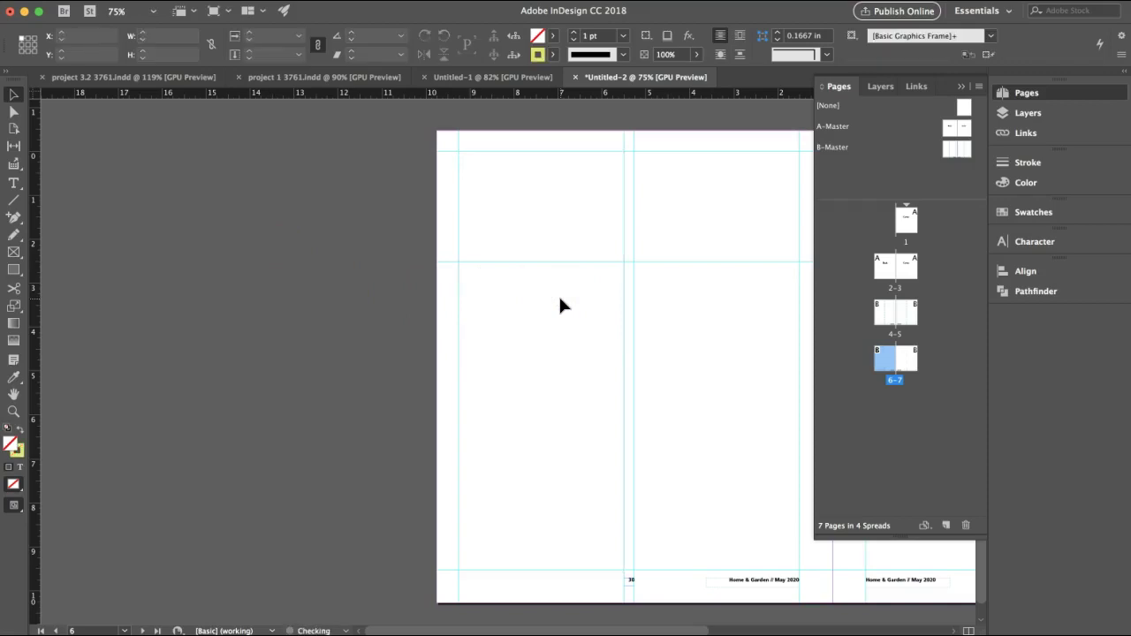
drag(758, 331, 216, 310)
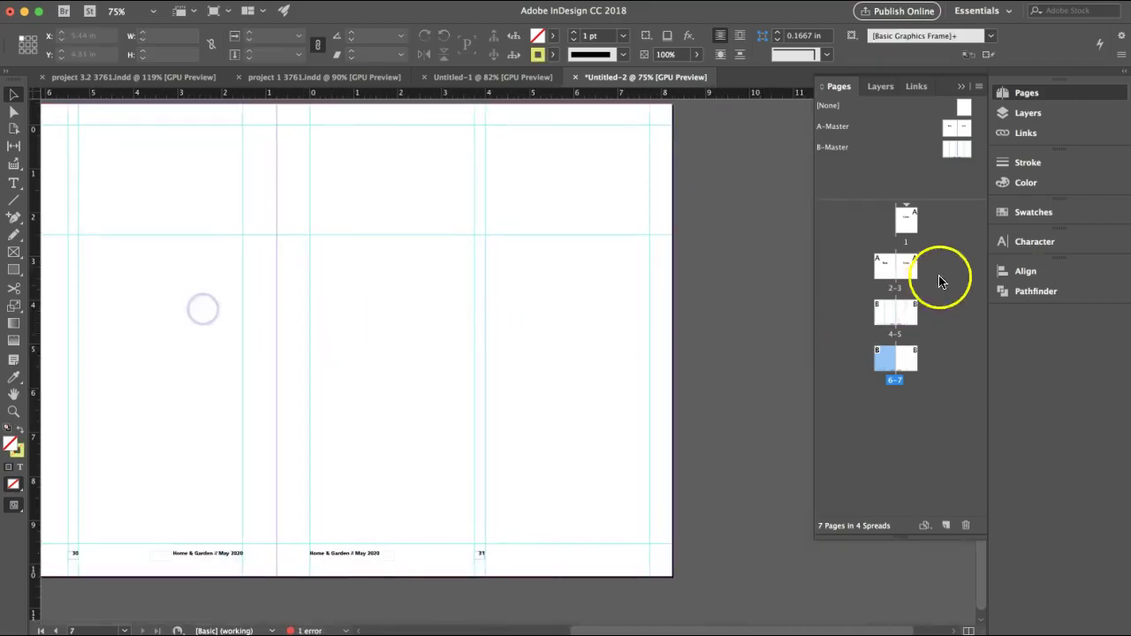
drag(967, 154, 586, 294)
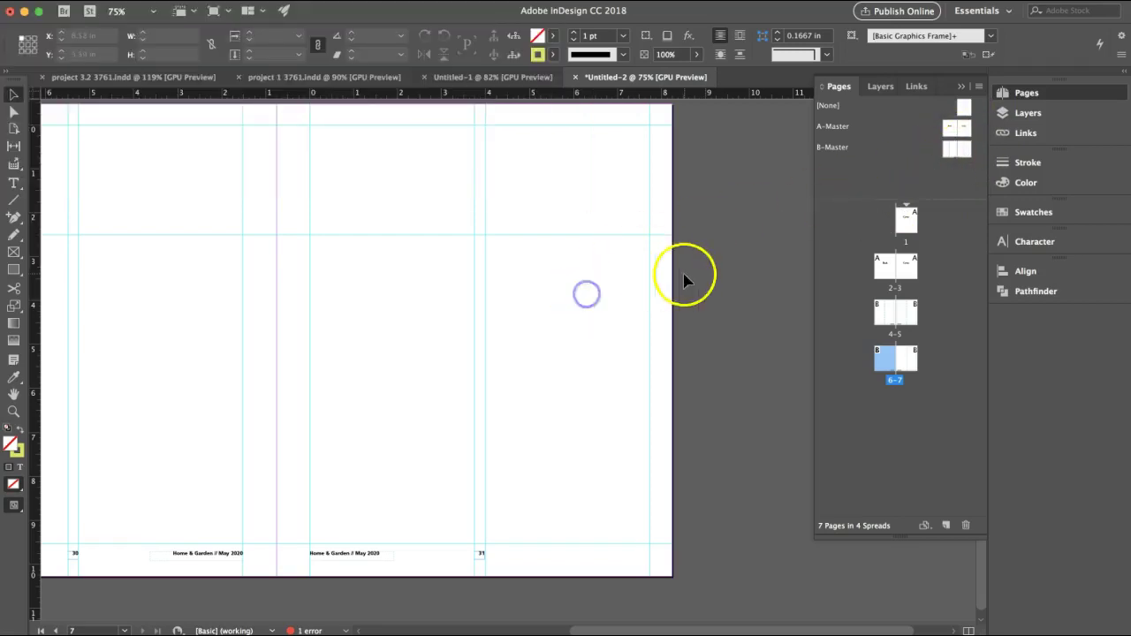
drag(670, 298, 521, 369)
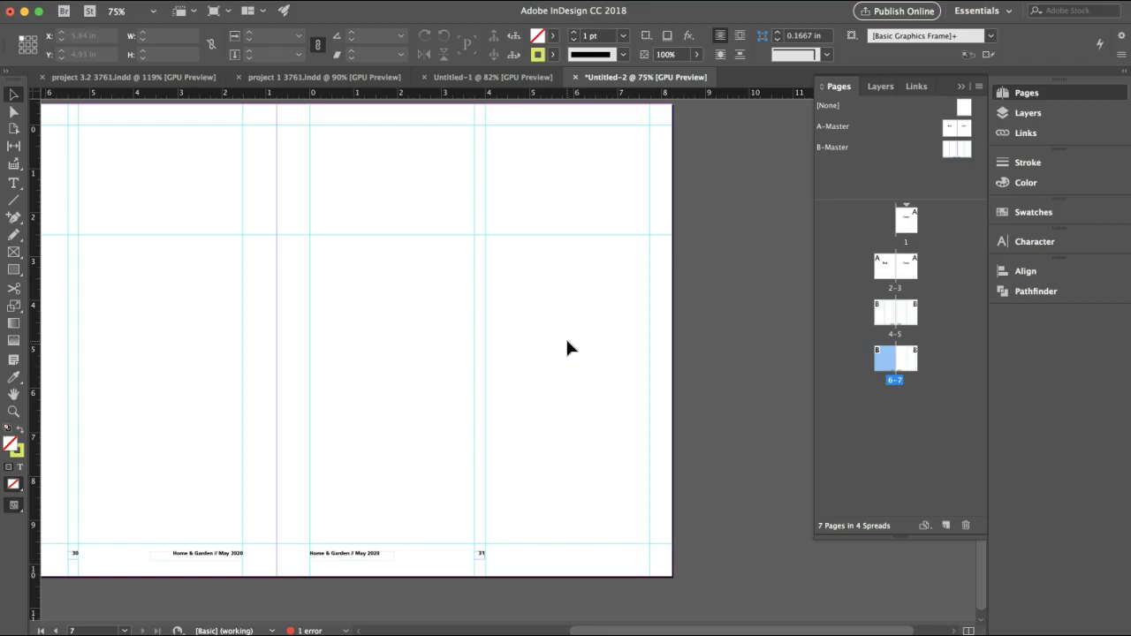
click(569, 344)
drag(567, 125, 567, 295)
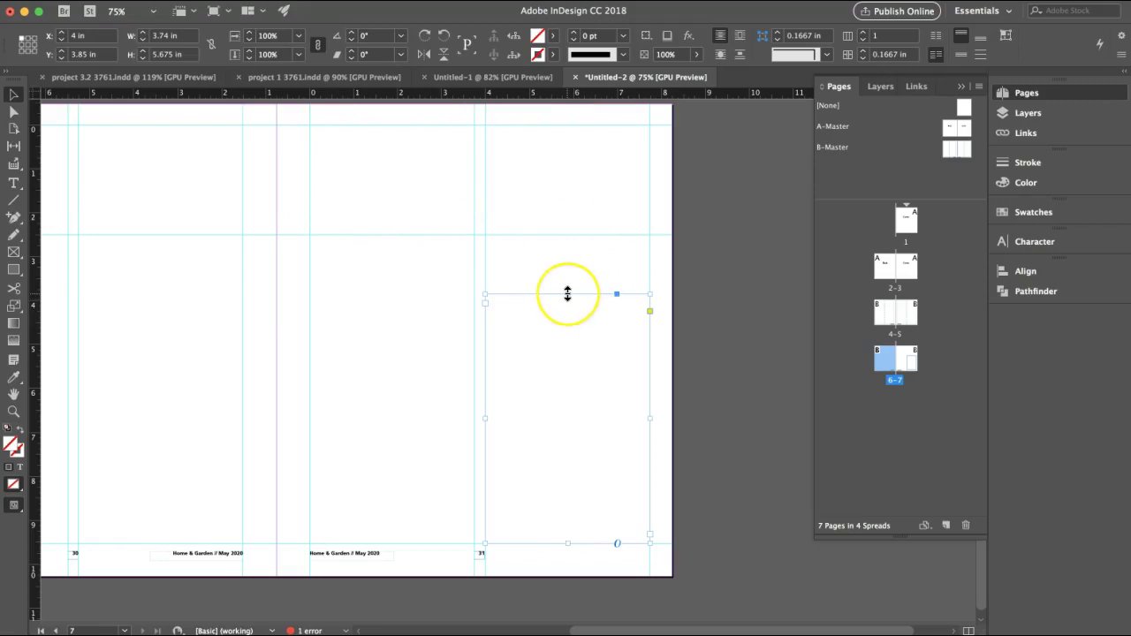
Insert the placeholder text into the shortened frame on page 7 and pick up its overflow text for threading
click(13, 183)
click(535, 342)
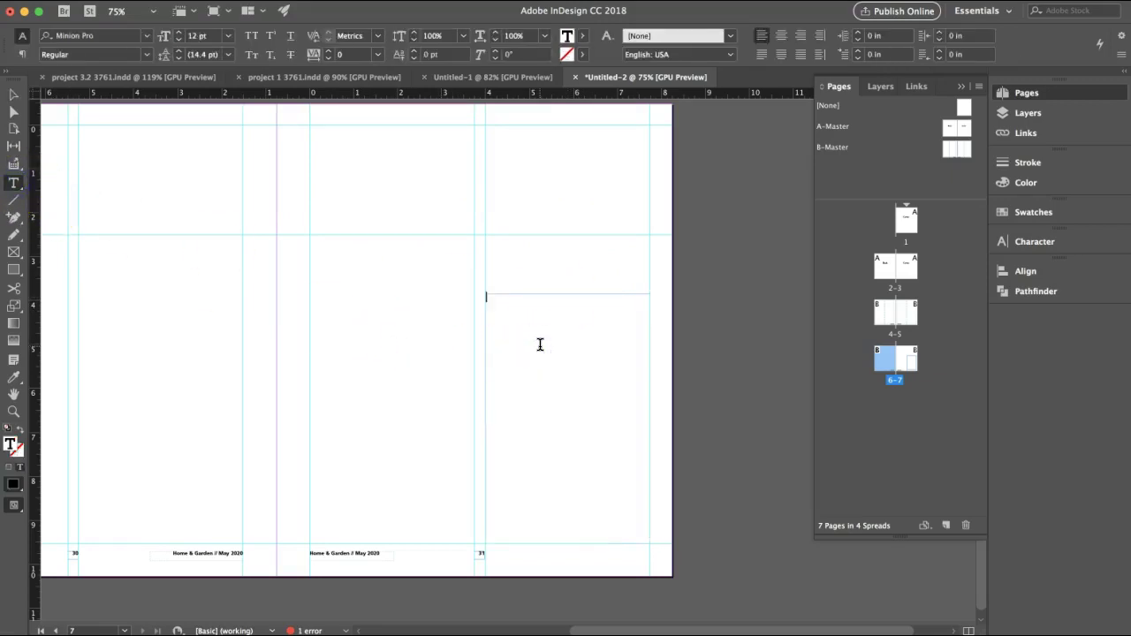
key(super+alt+shift+p)
click(480, 340)
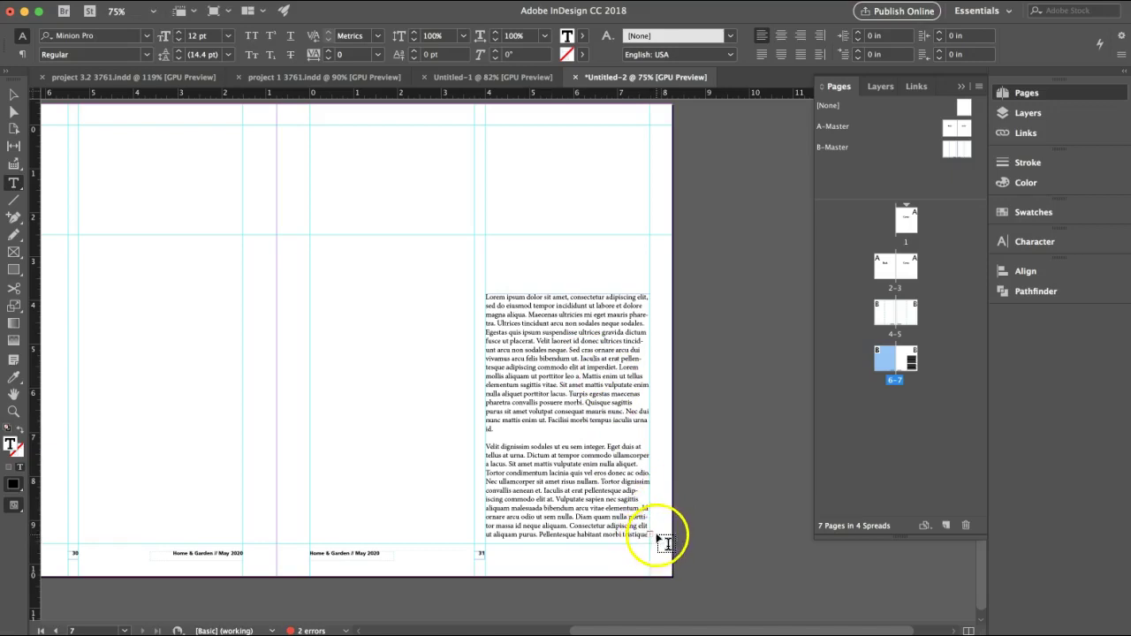
click(13, 95)
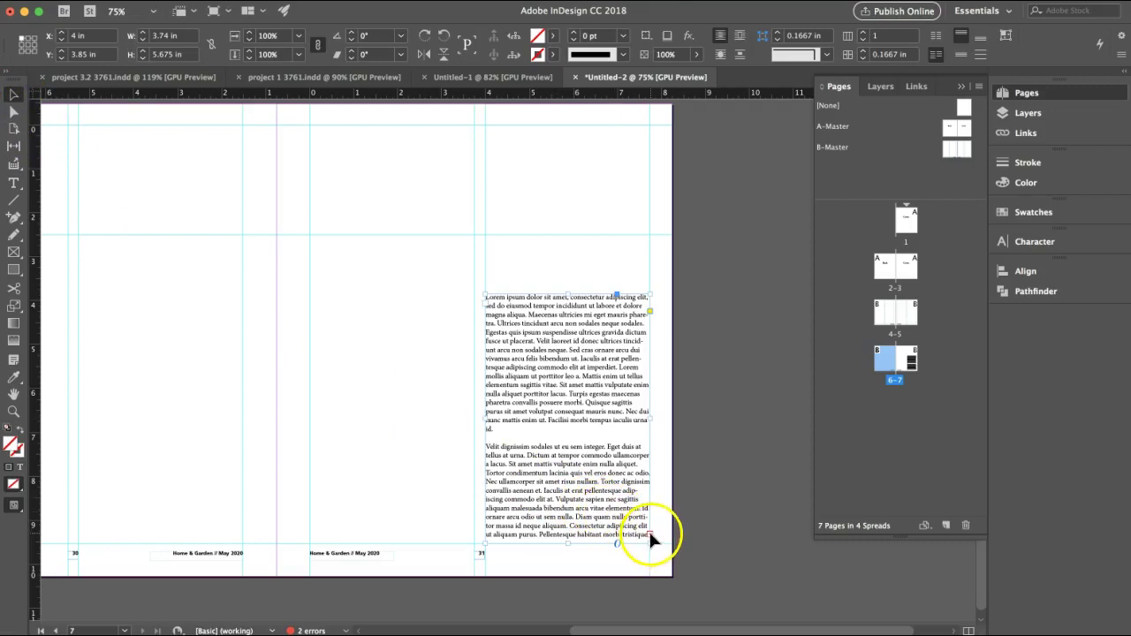
click(650, 535)
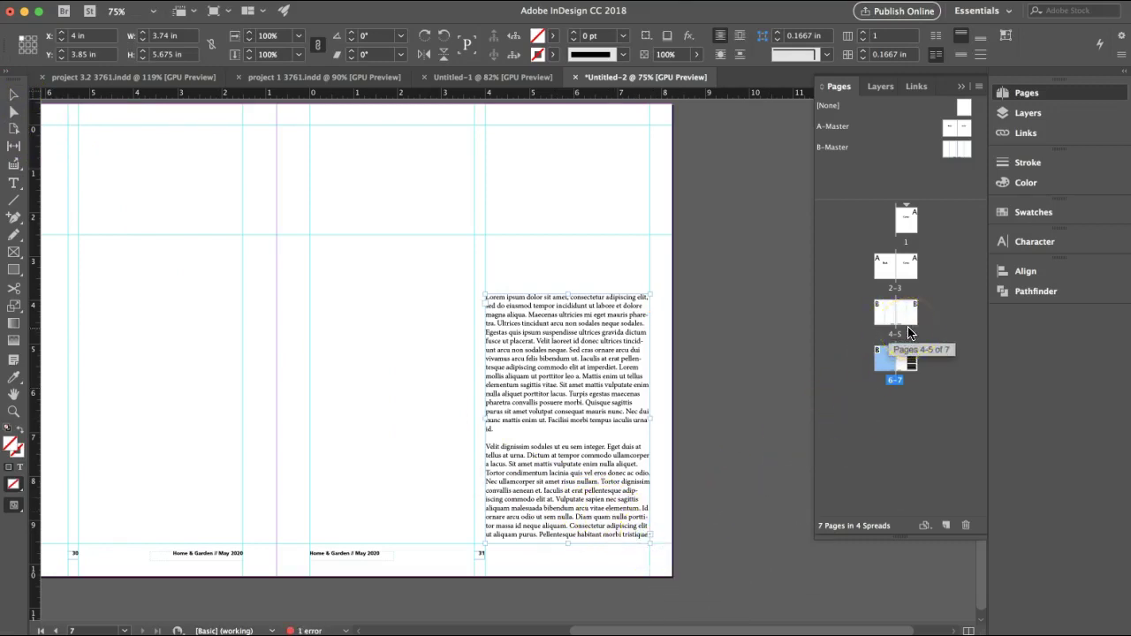
Undo the placeholder text and the text frame changes made on the pages 6-7 spread
key(super+z)
key(super+z)
key(super+z)
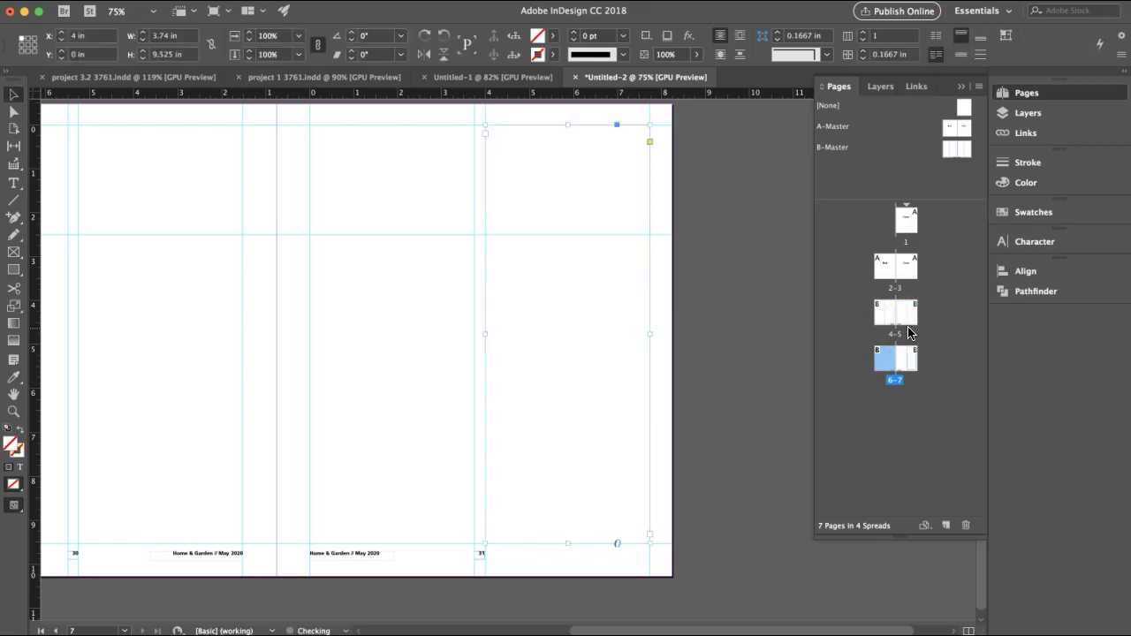
click(884, 314)
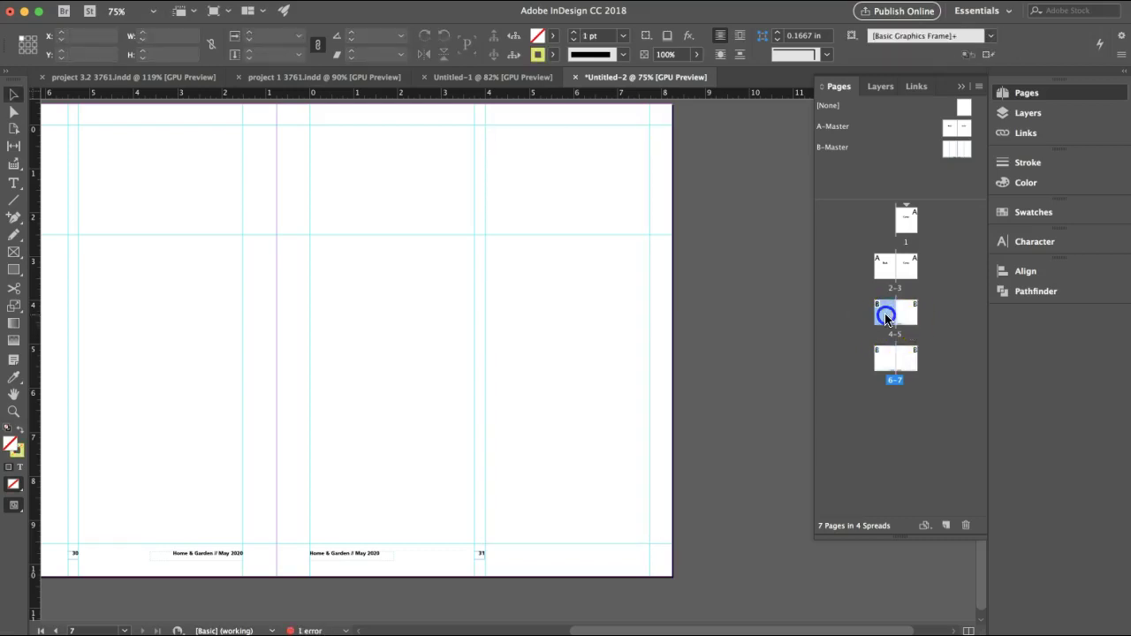
key(super+z)
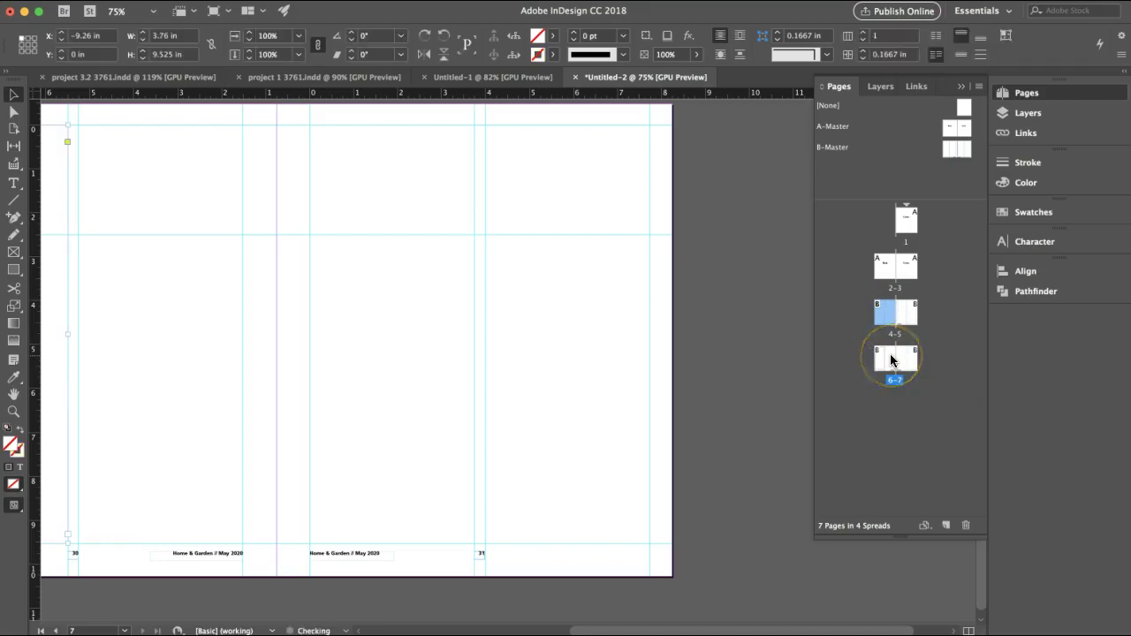
On the pages 4-5 spread, release page 5's outer column text frame from the master and shorten it from above to about 5.645 in high
double_click(889, 316)
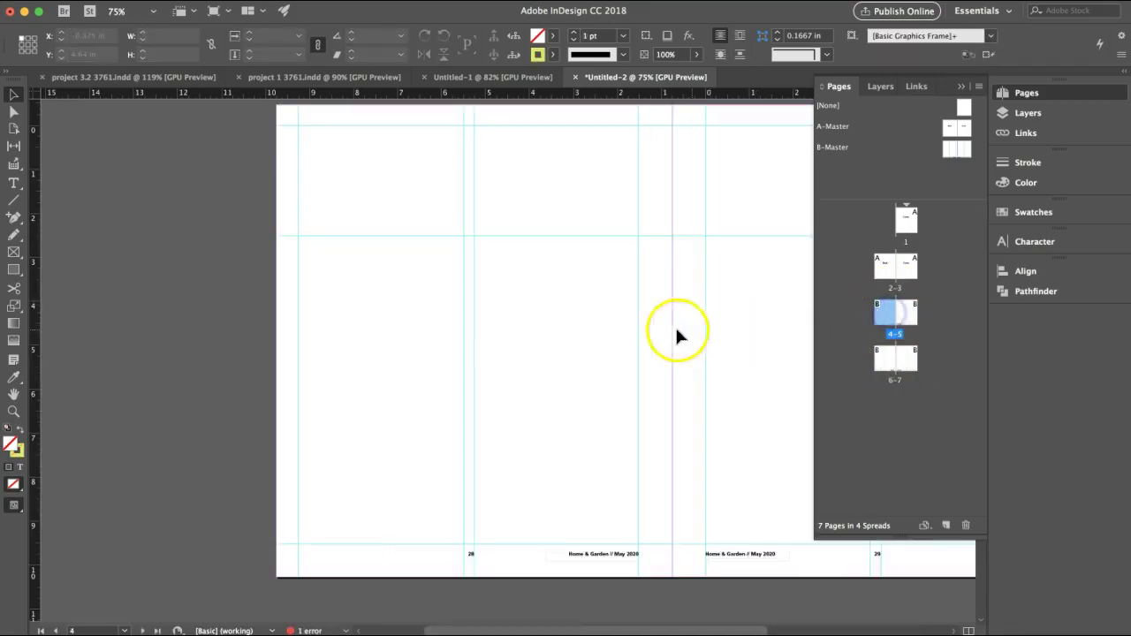
click(440, 321)
click(482, 336)
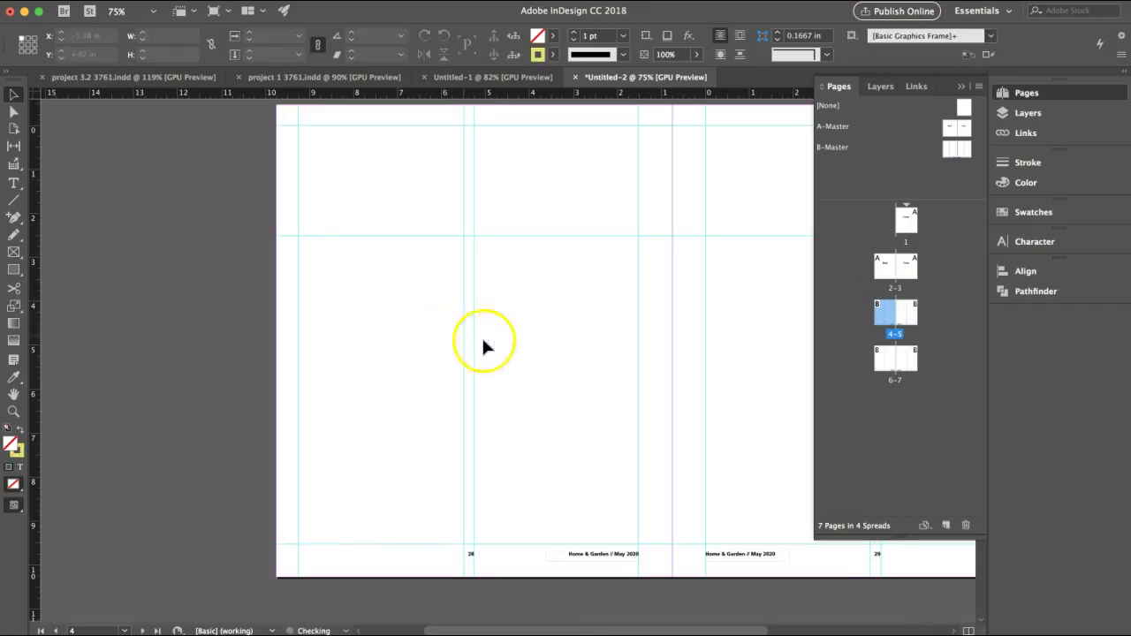
click(564, 347)
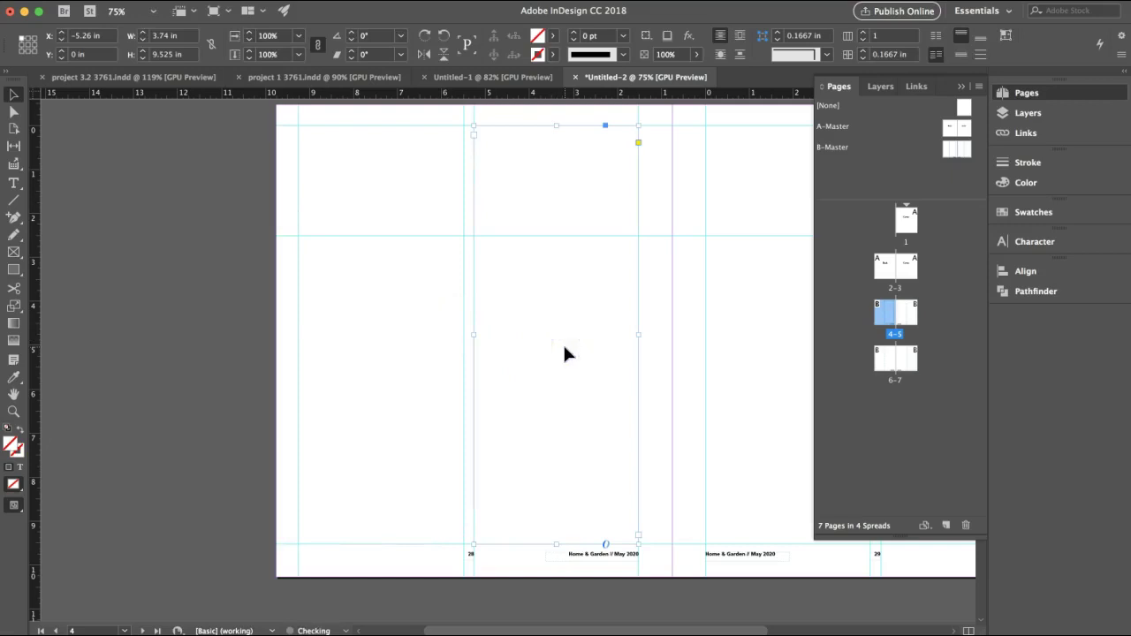
click(564, 343)
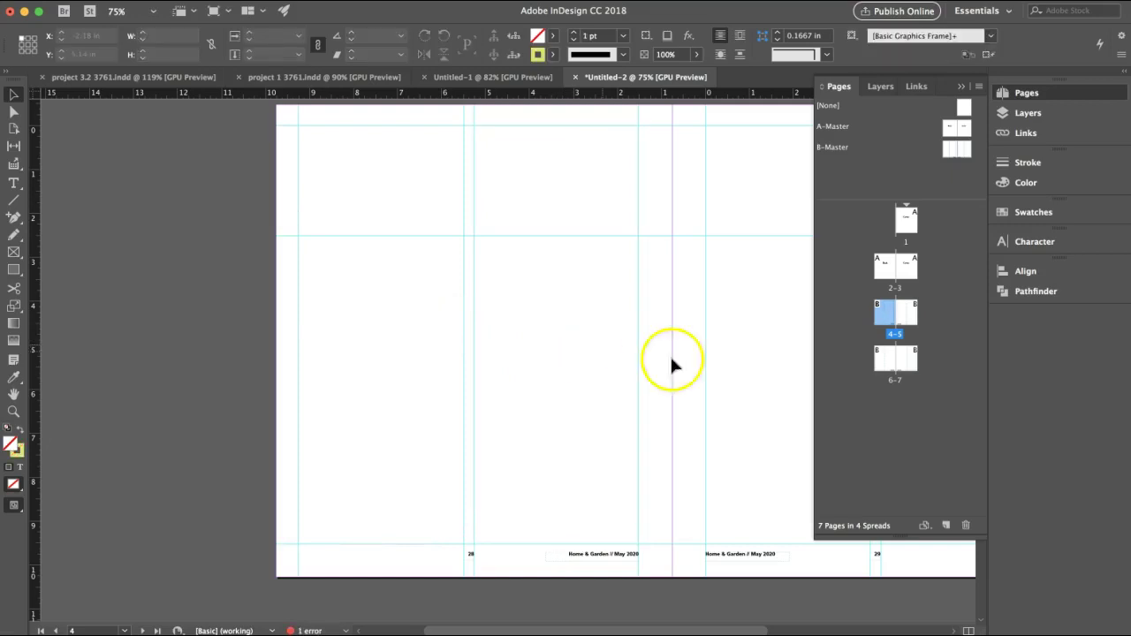
click(724, 358)
drag(724, 368, 368, 343)
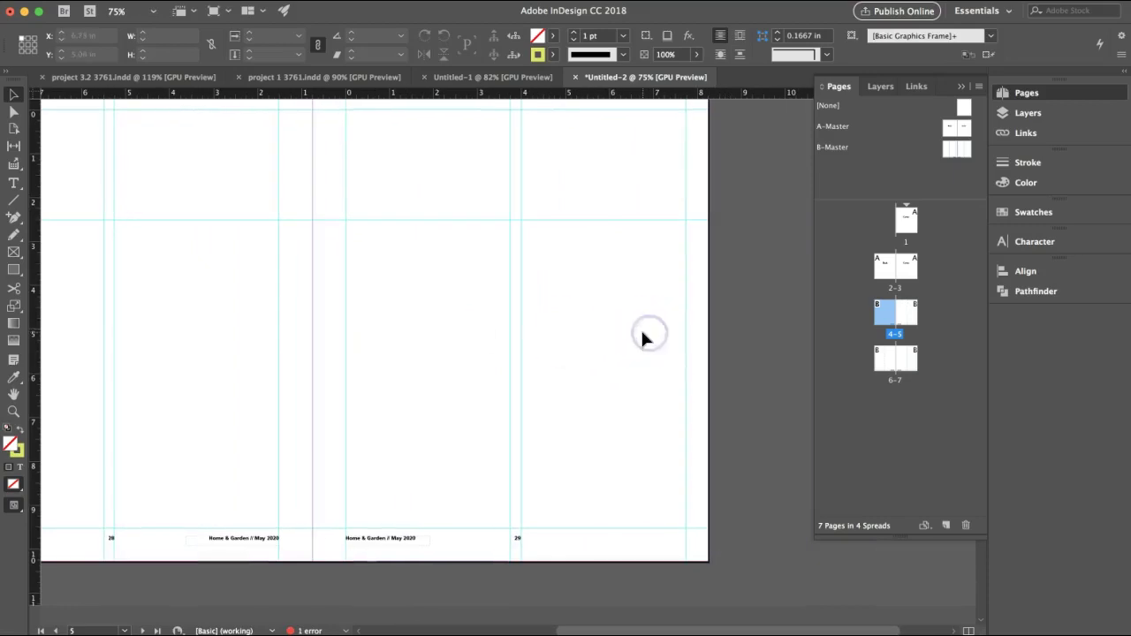
click(666, 362)
click(602, 375)
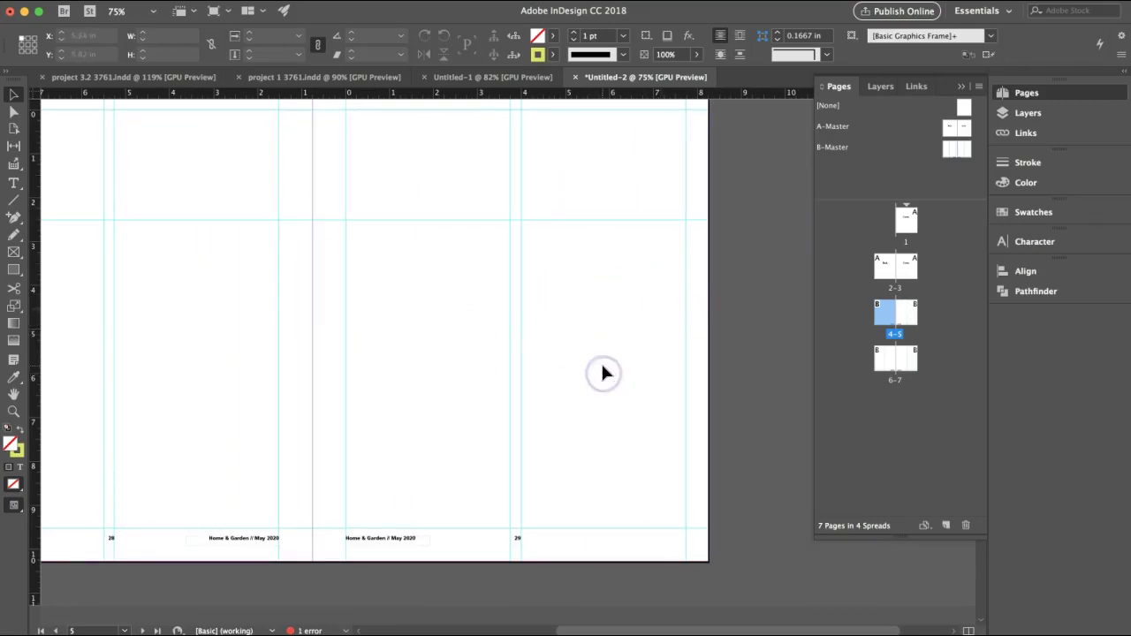
click(594, 354)
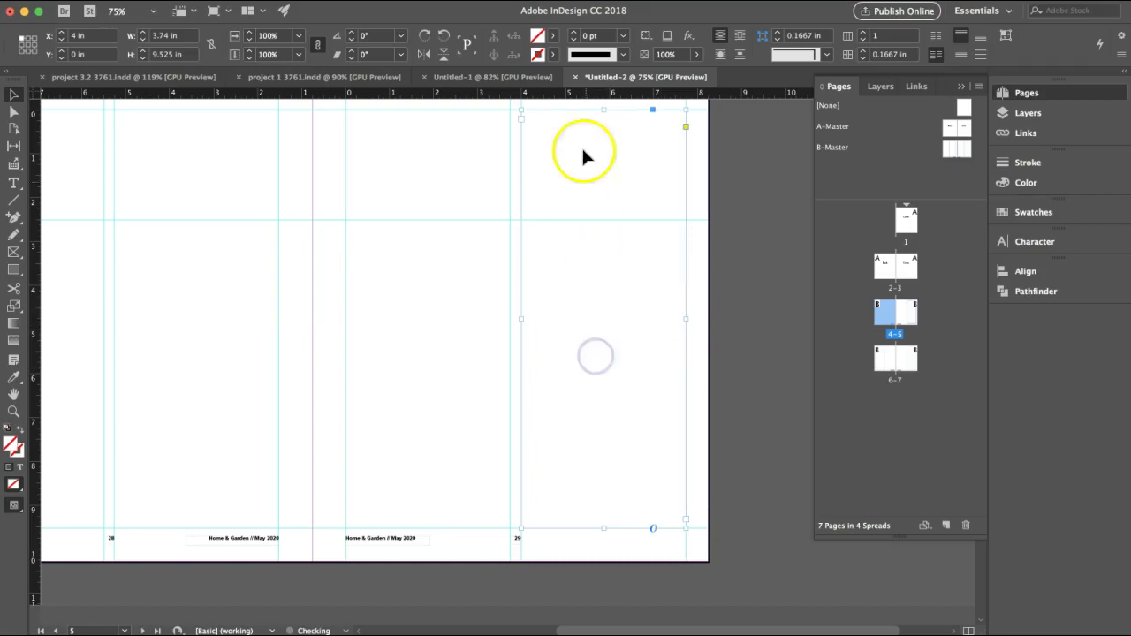
drag(601, 106, 598, 281)
Insert the lorem ipsum placeholder text into the shortened outer column frame on page 5
click(13, 183)
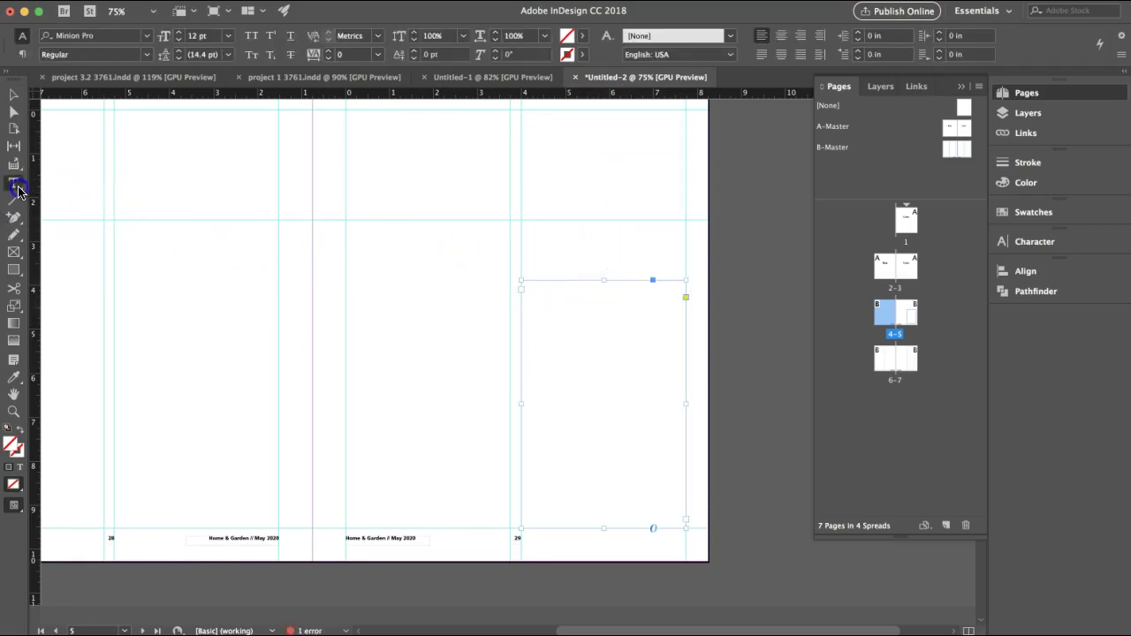
click(626, 394)
click(909, 315)
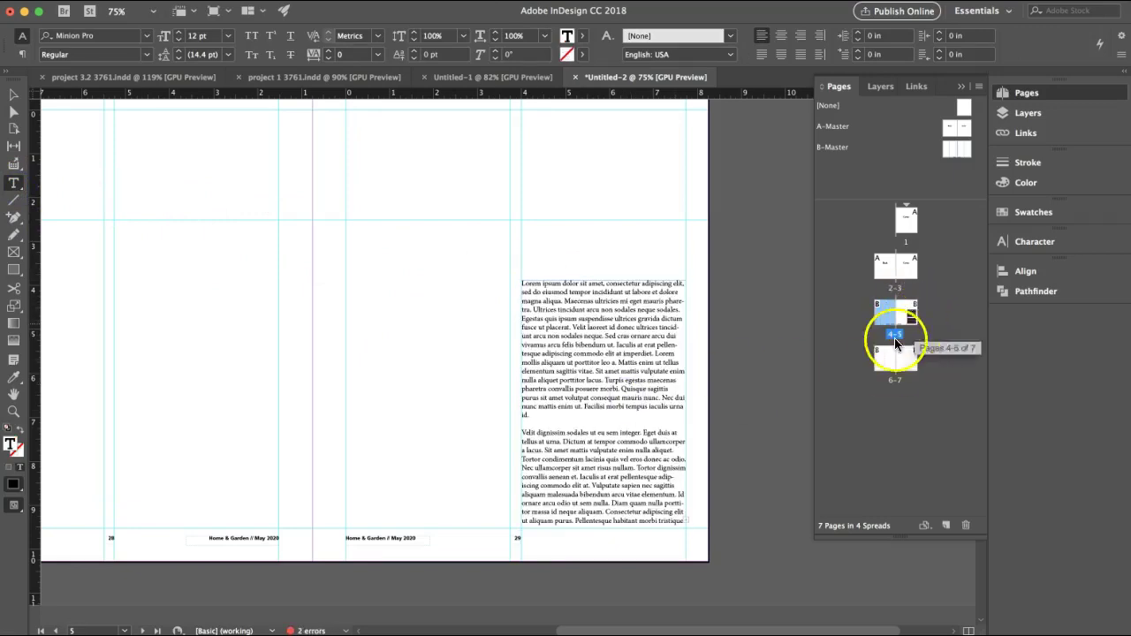
Thread the overflow text from page 5 into the outer column's text frame on page 6
click(14, 95)
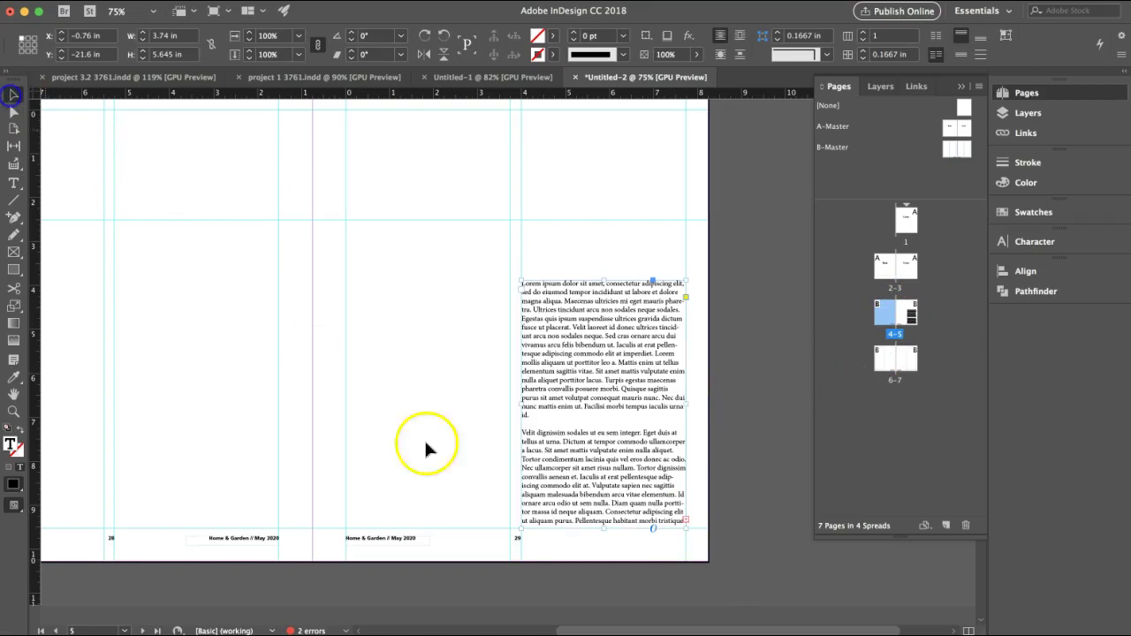
click(685, 522)
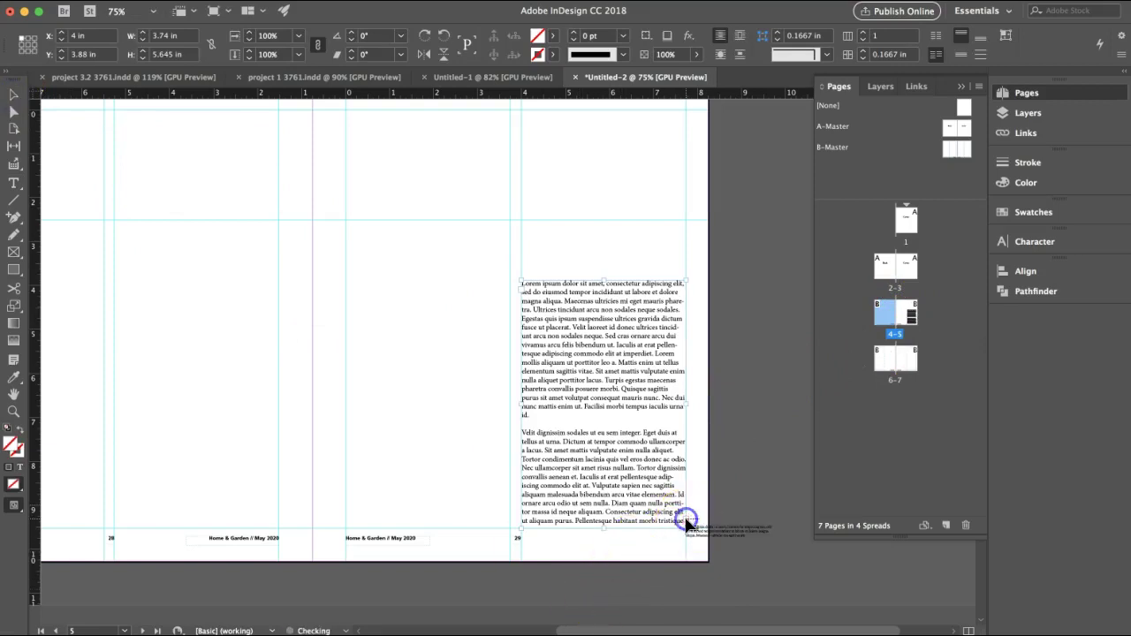
double_click(881, 357)
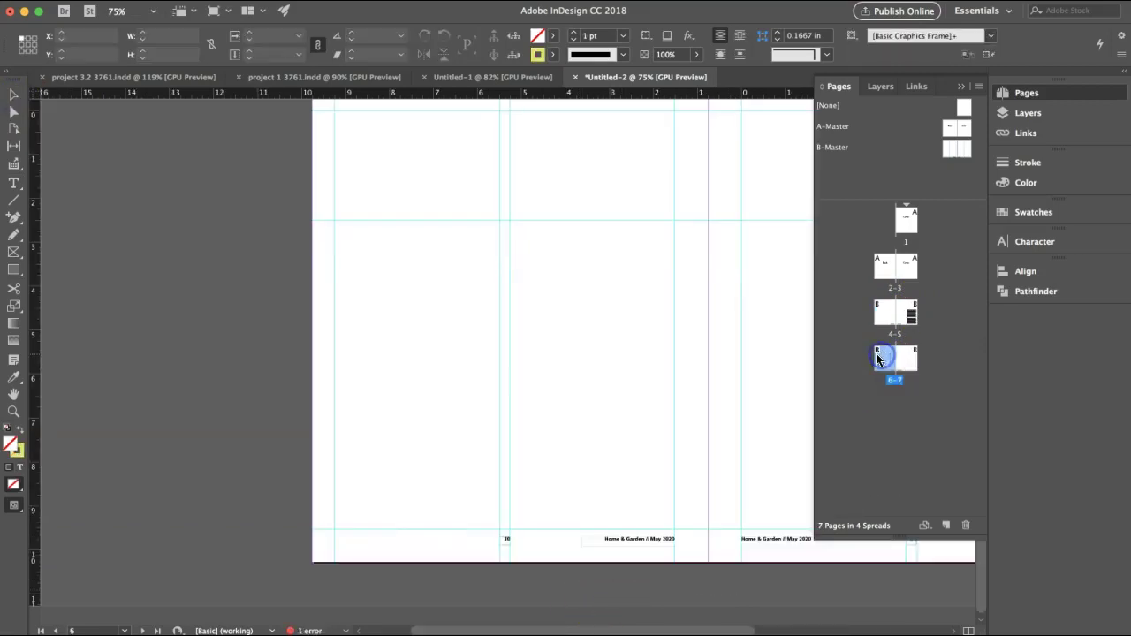
click(410, 270)
click(410, 270)
click(524, 489)
click(574, 474)
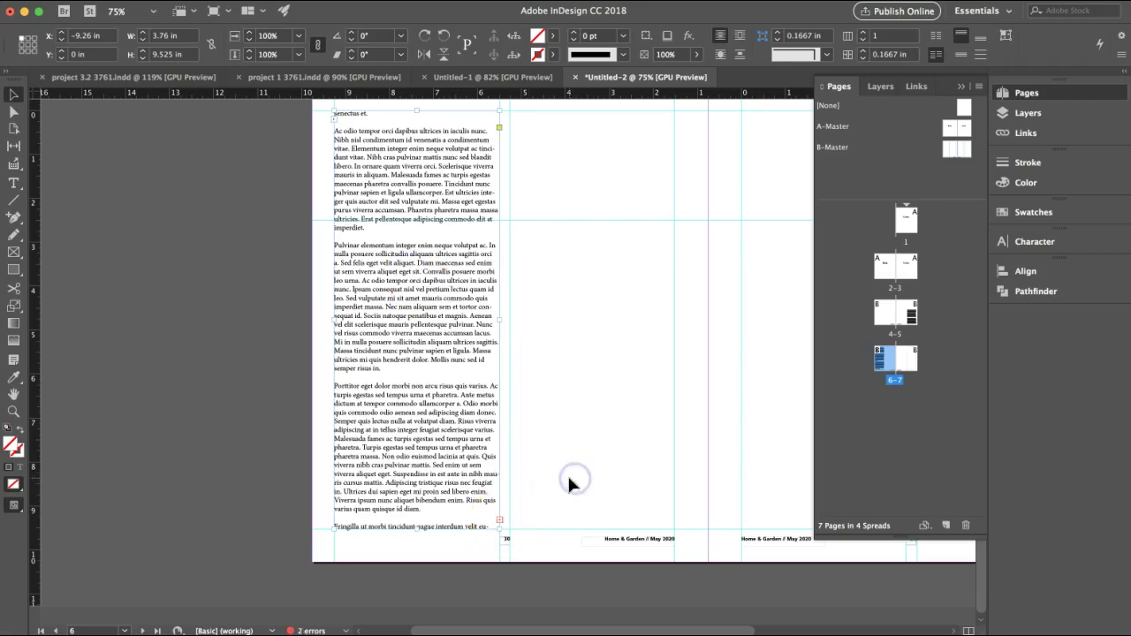
Draw a text frame about 3.74 in wide and 9.525 in high over the inner column of page 6
click(637, 443)
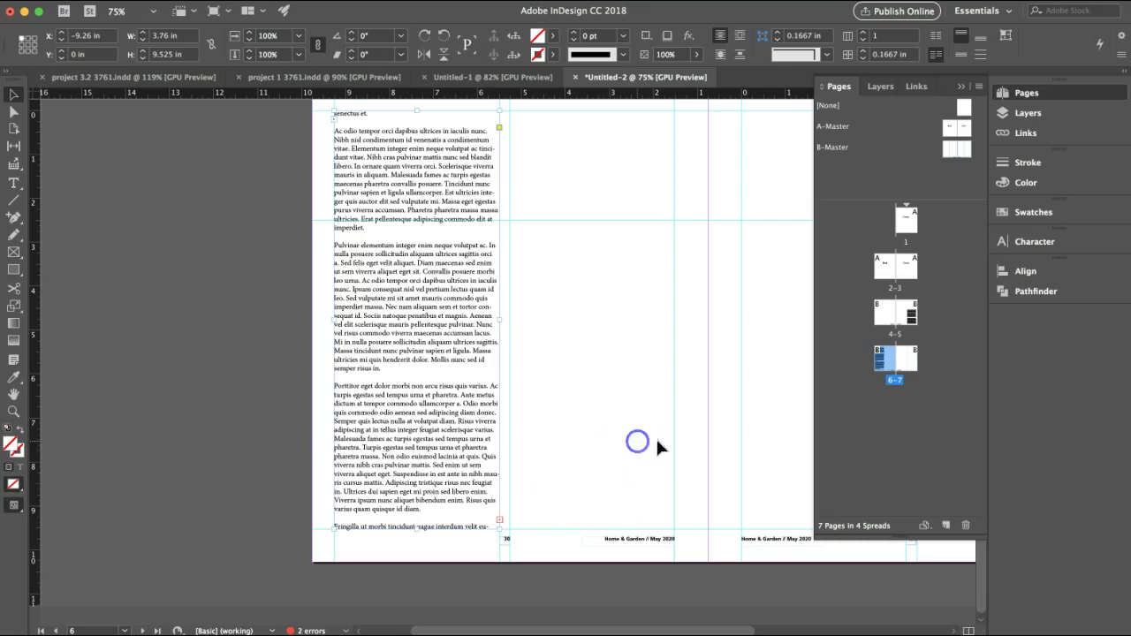
click(630, 444)
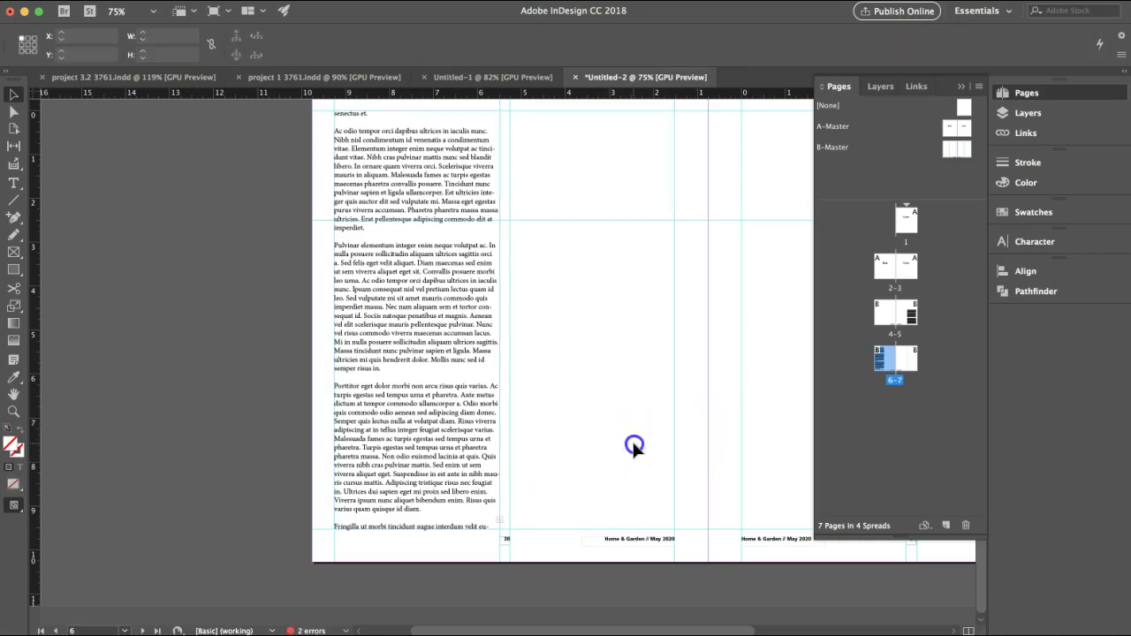
scroll(625, 449, right, 1)
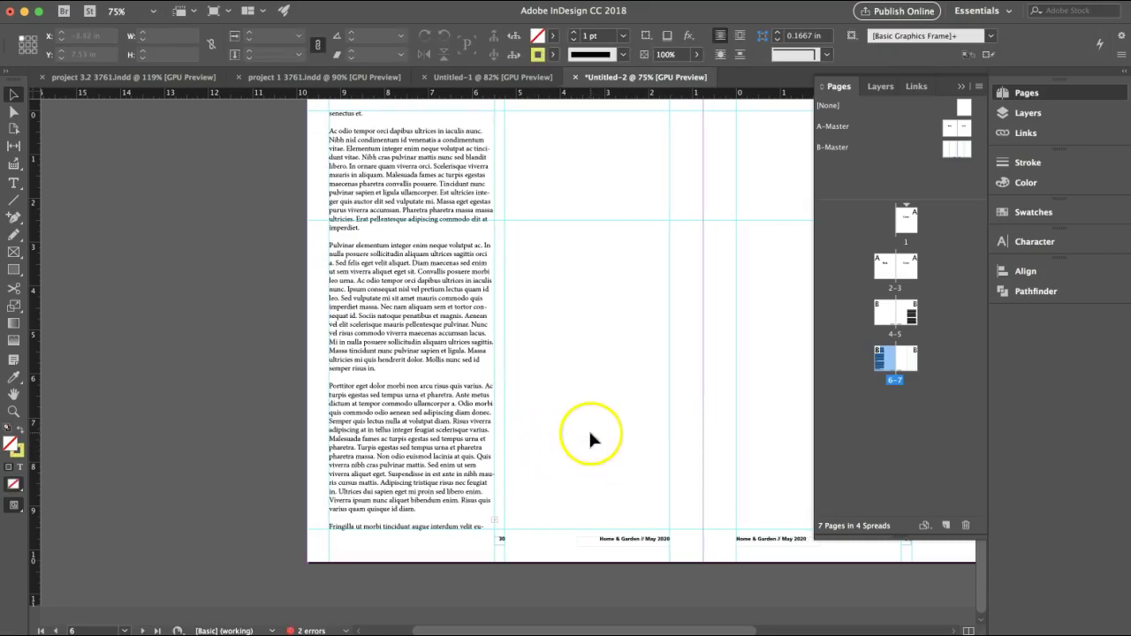
click(13, 183)
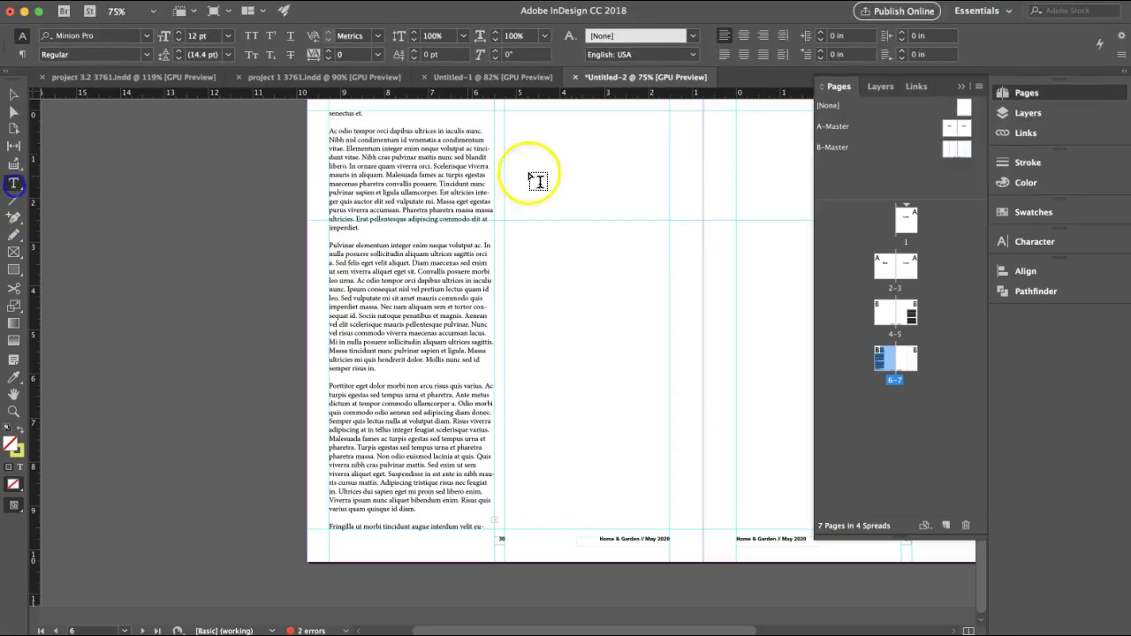
drag(506, 110, 669, 532)
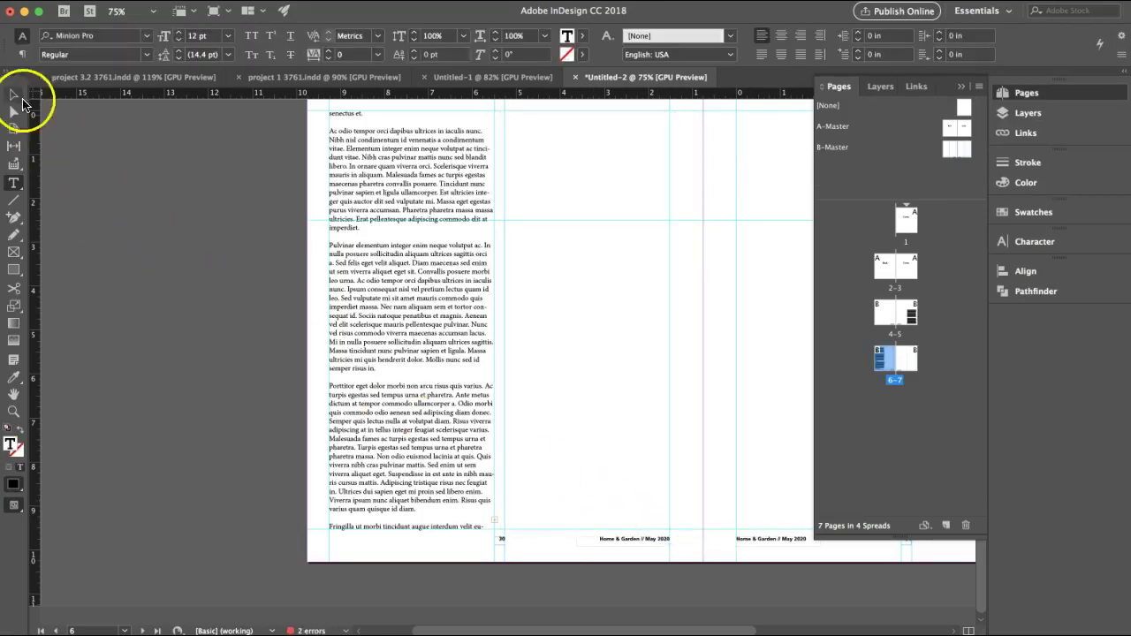
Thread the overflow text from page 6's outer column into the inner column's text frame
click(12, 94)
click(462, 518)
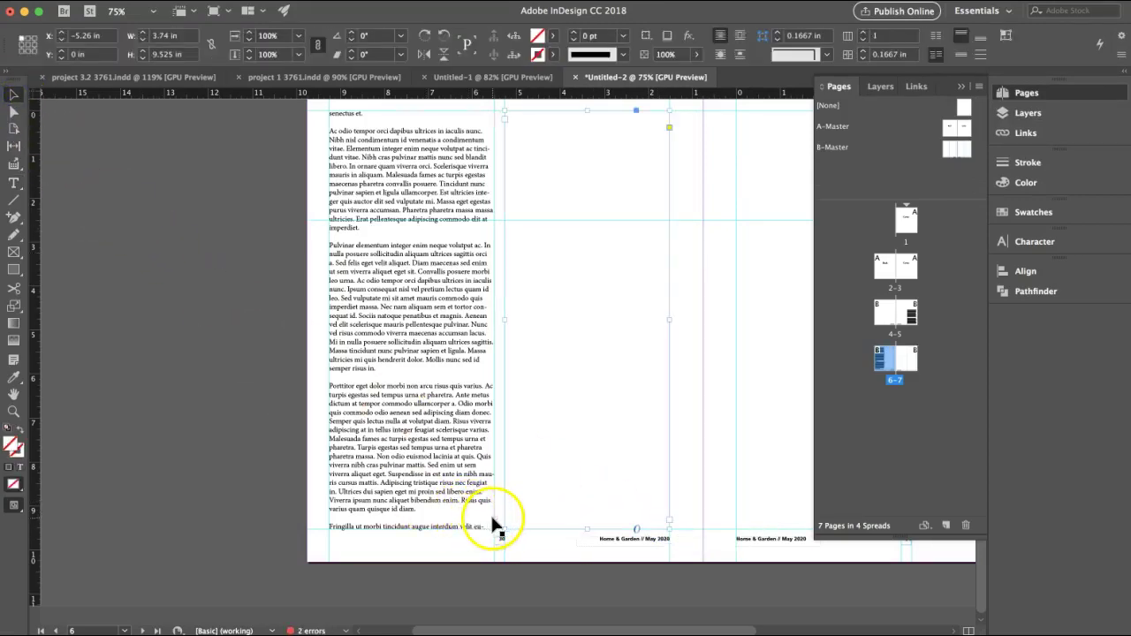
click(494, 521)
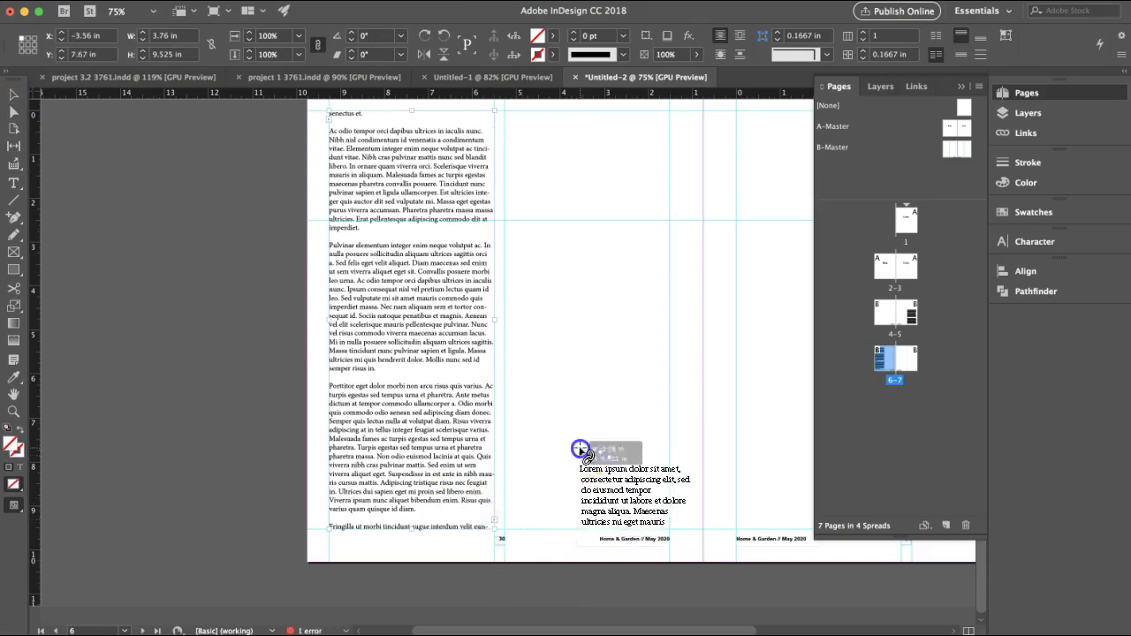
click(657, 452)
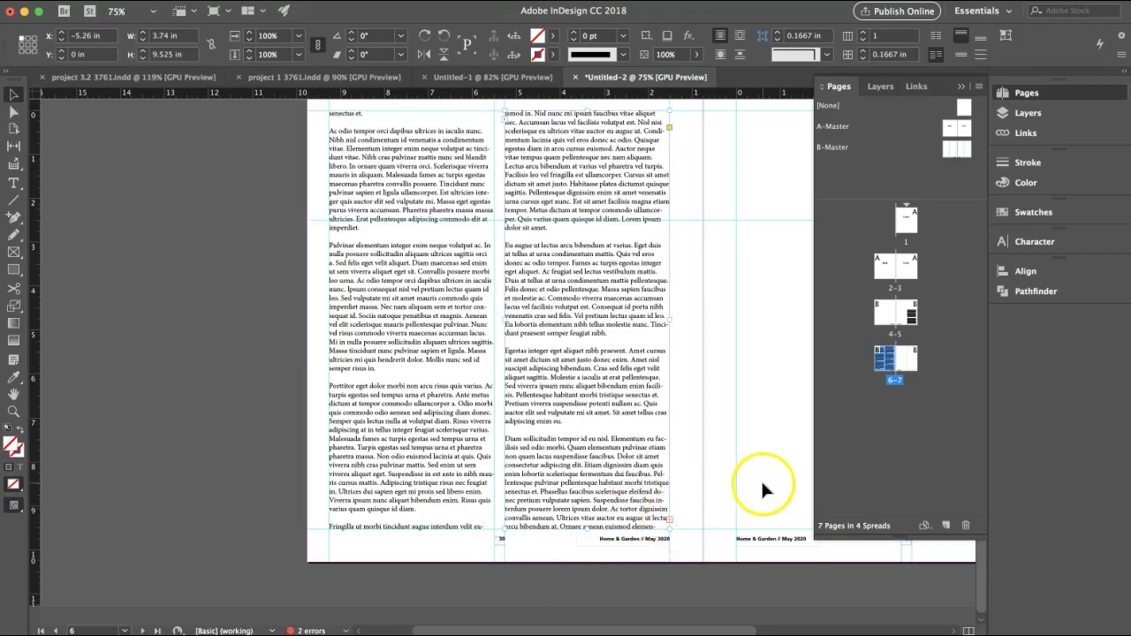
drag(761, 478, 401, 474)
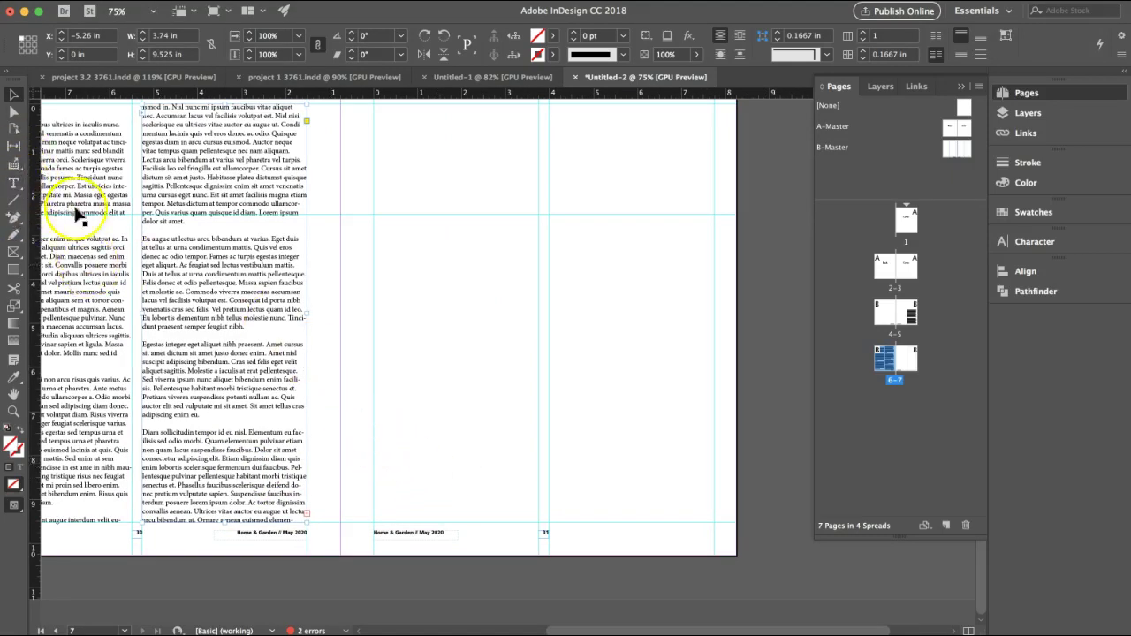
Draw a text frame about 3.74 in wide and 9.525 in high over the inner column of page 7
click(429, 374)
click(456, 395)
click(413, 386)
click(424, 391)
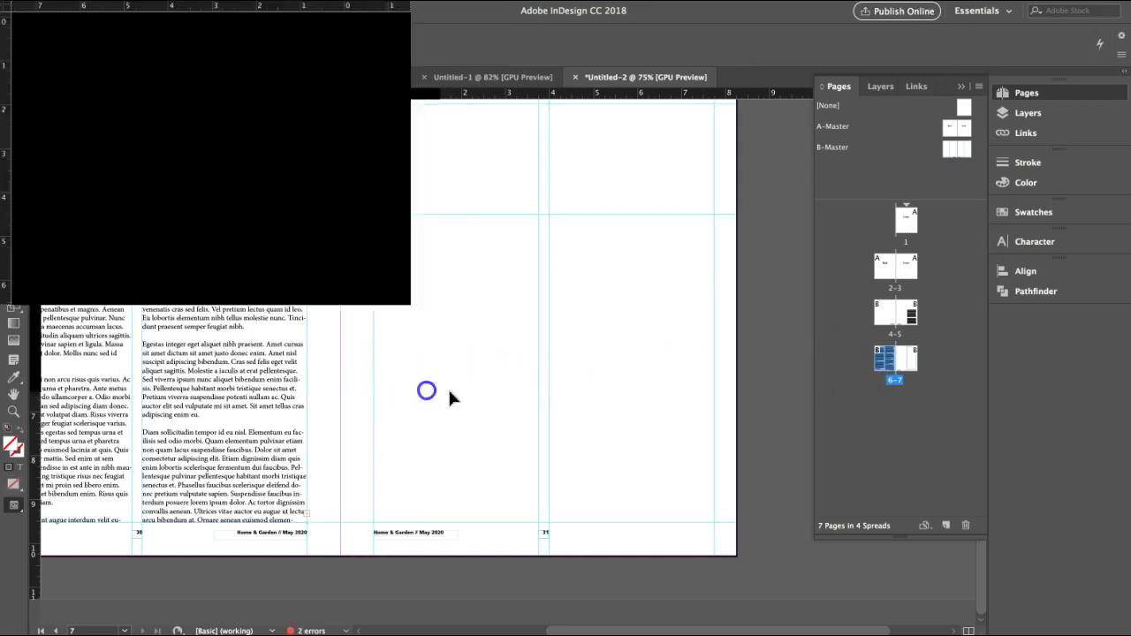
click(545, 395)
click(565, 398)
click(485, 373)
click(13, 183)
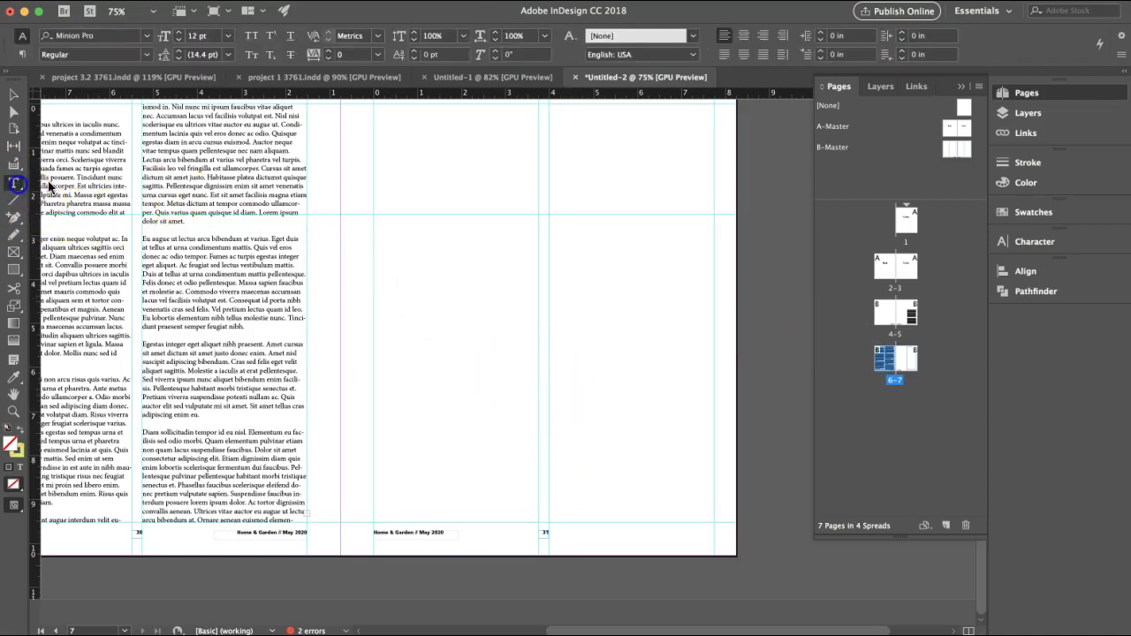
drag(377, 107, 536, 521)
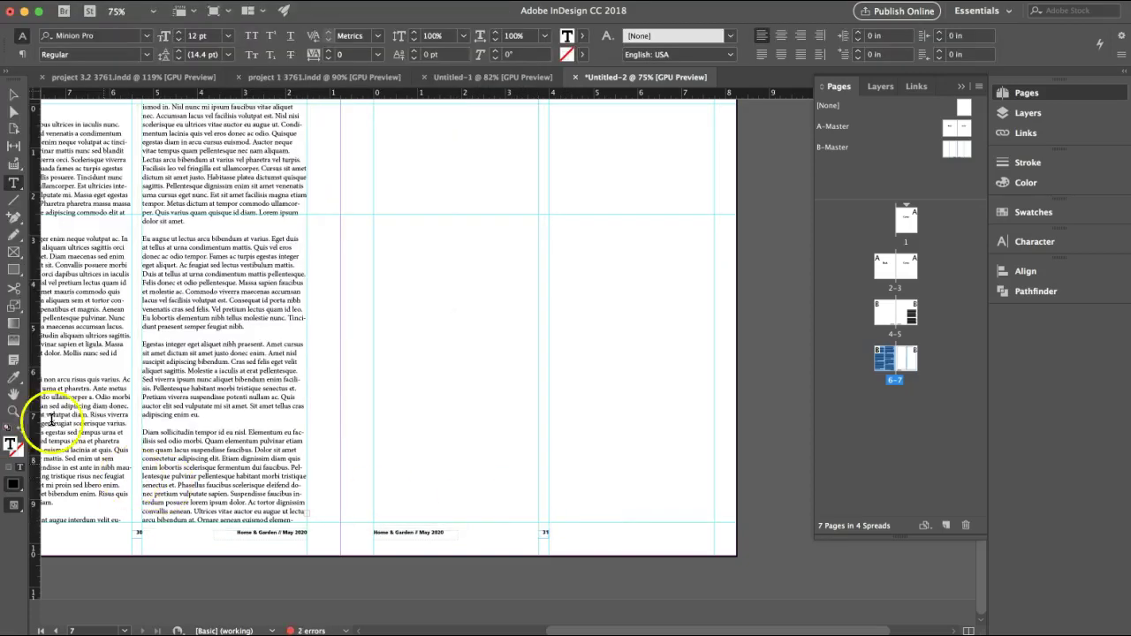
Thread the overflow text from page 6's inner column into the inner column's text frame on page 7
click(14, 95)
click(303, 529)
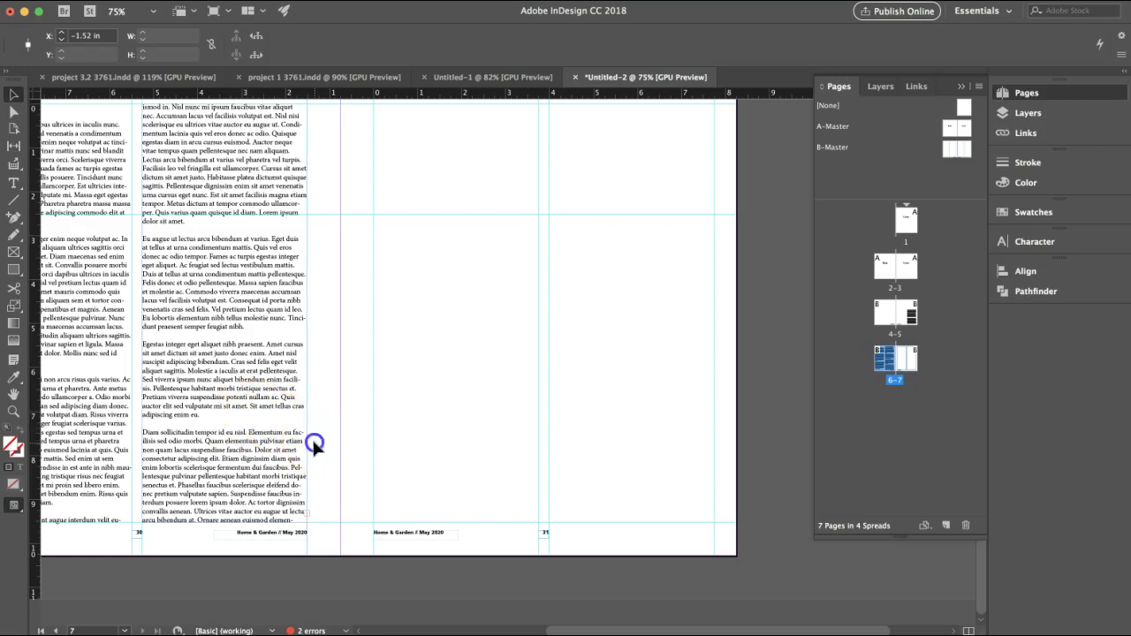
click(308, 510)
click(307, 516)
click(284, 508)
click(304, 511)
click(419, 450)
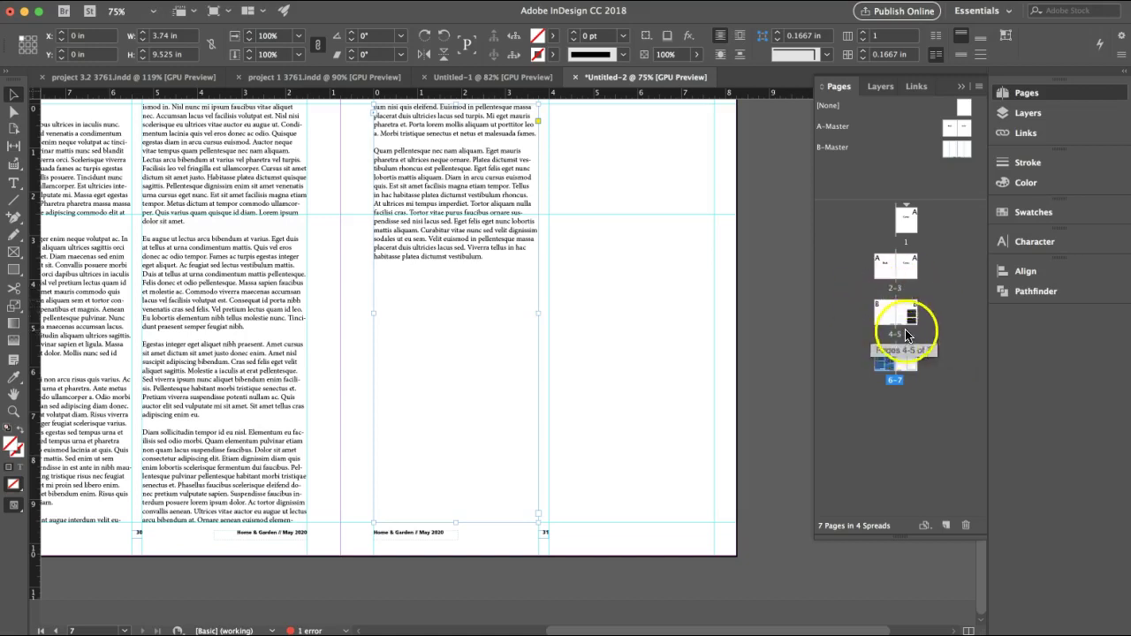
Go to the 2-3 spread, and switch to the Downloads folder in Finder to browse the image files
double_click(890, 281)
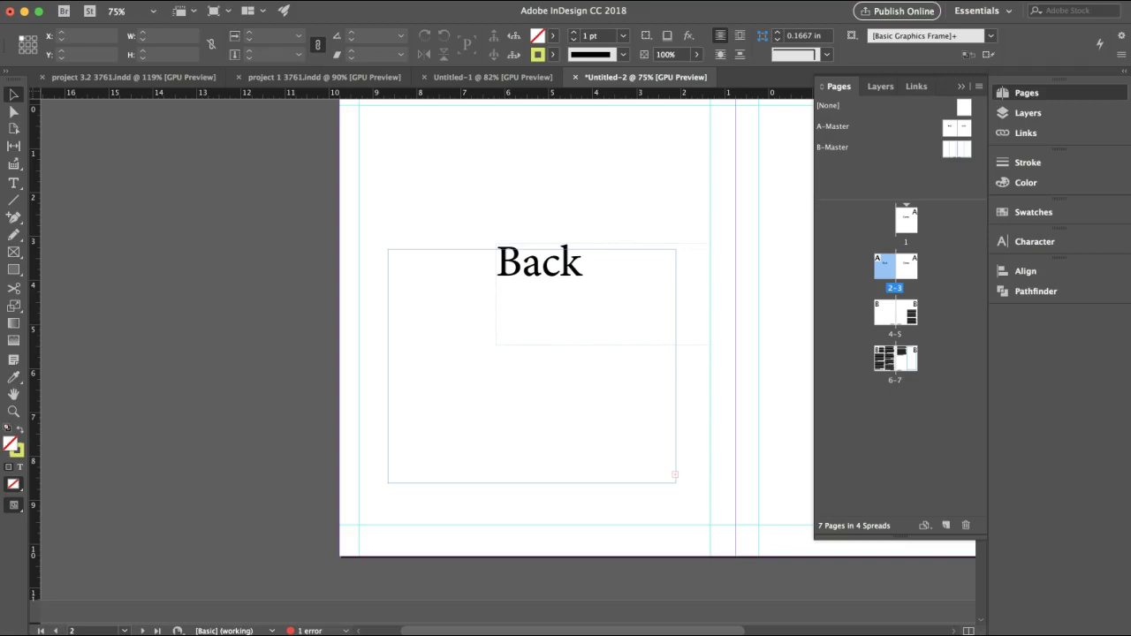
click(1096, 634)
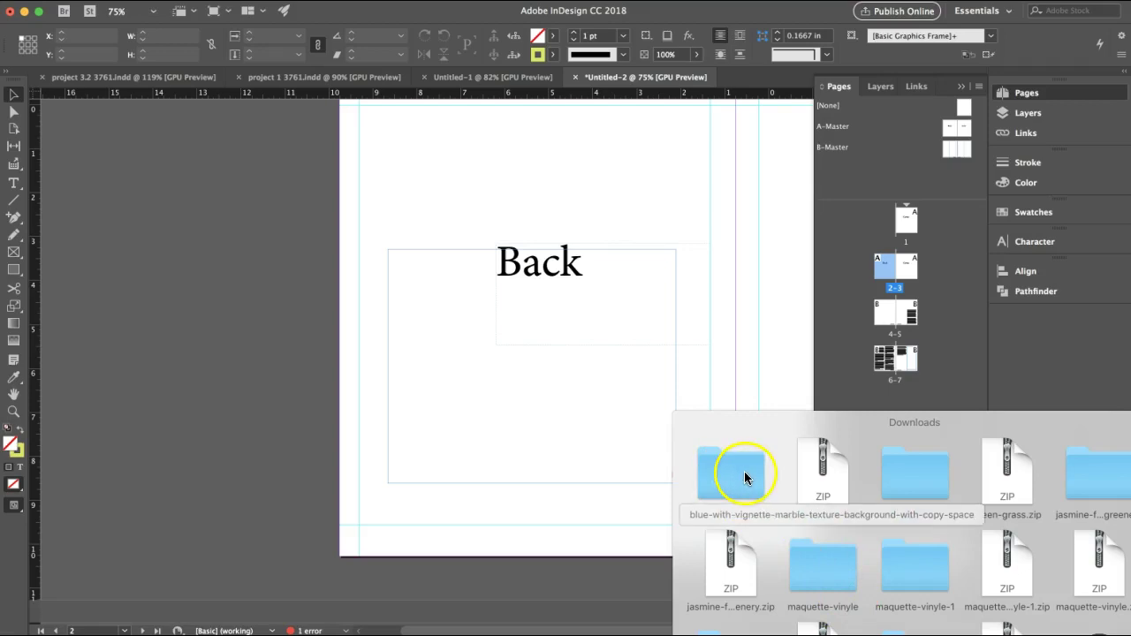
click(902, 473)
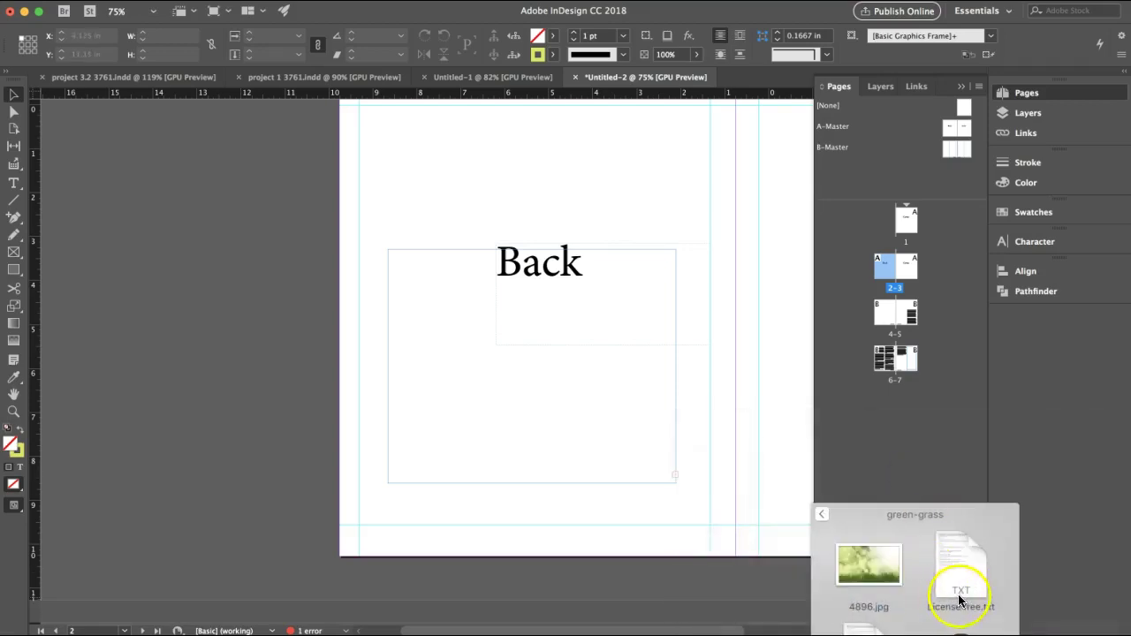
click(822, 515)
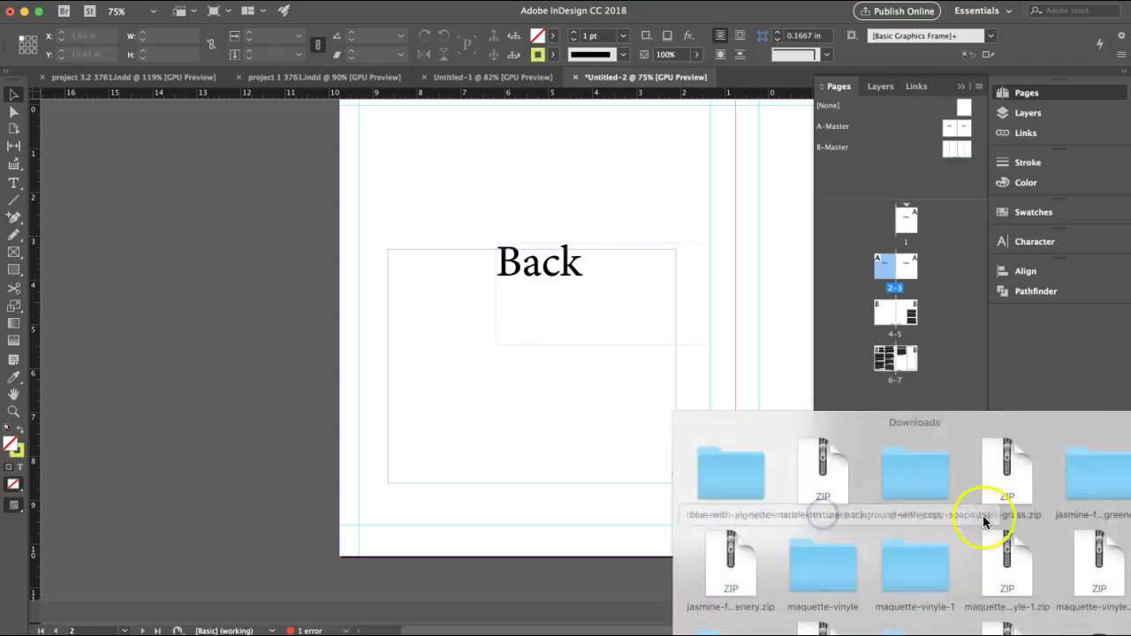
click(1040, 621)
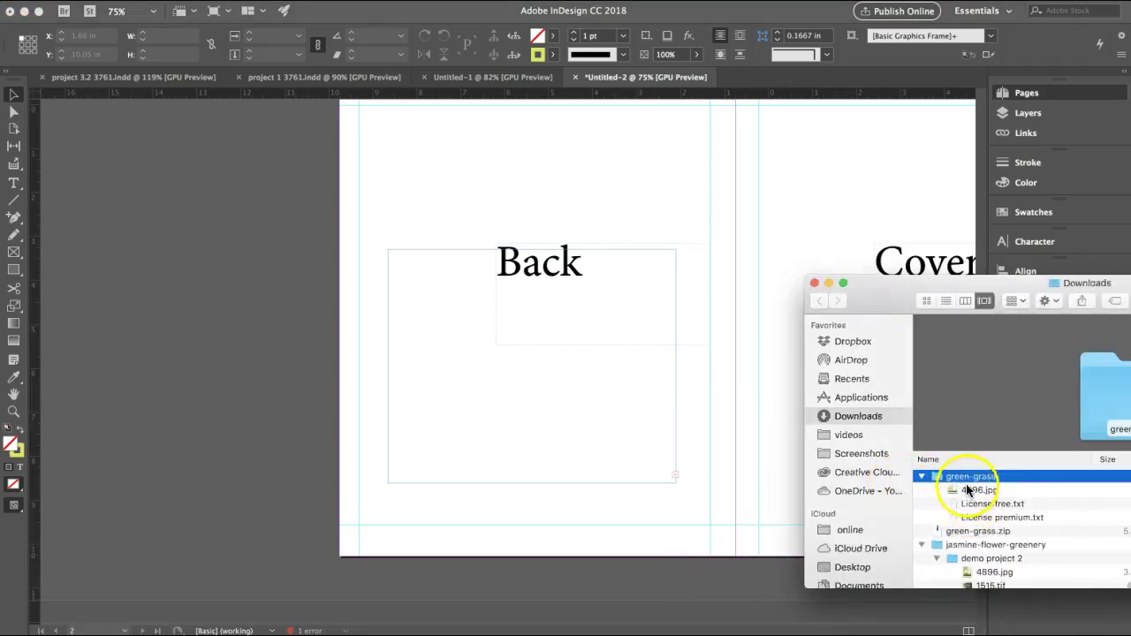
drag(942, 286, 730, 128)
scroll(758, 380, down, 2)
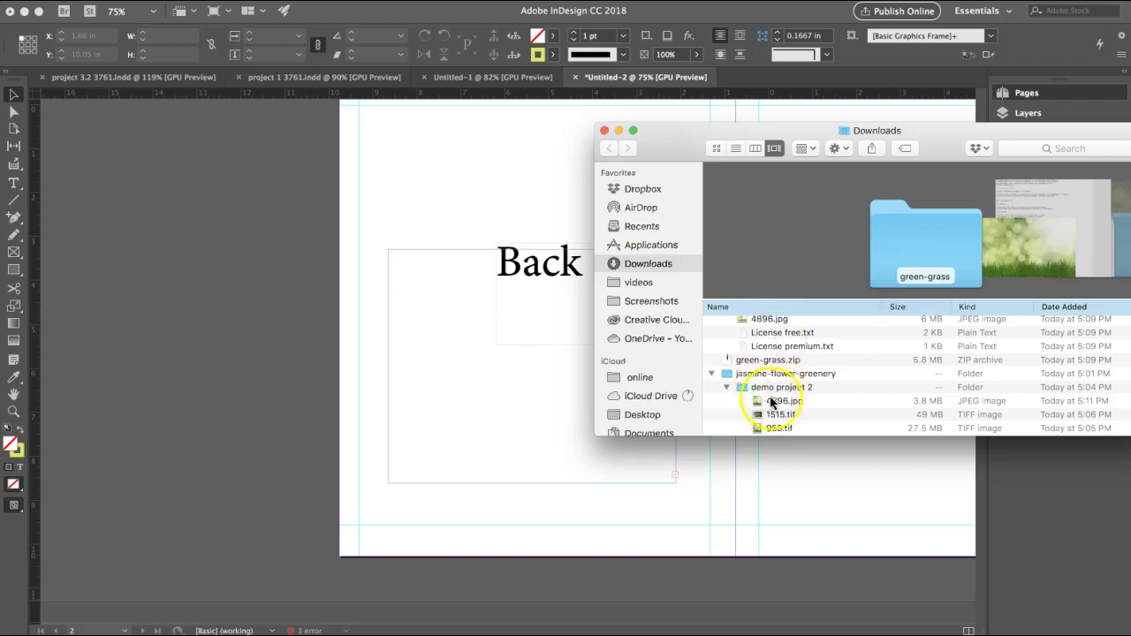
Preview 4896.jpg from the green-grass folder and open it in Photoshop
drag(767, 334, 757, 321)
click(762, 321)
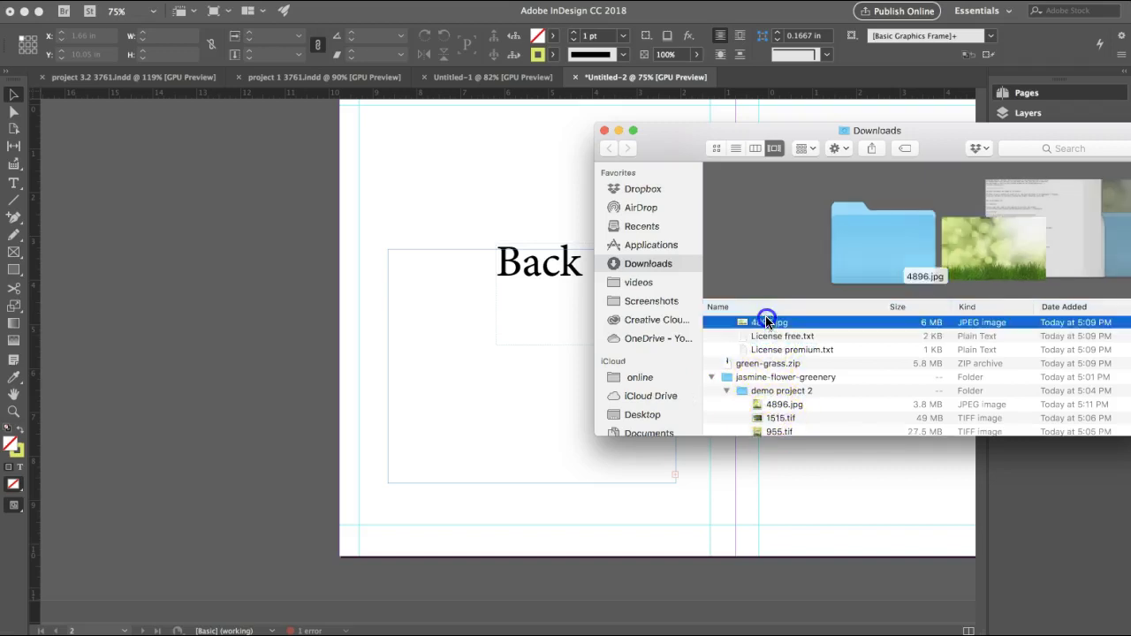
double_click(742, 321)
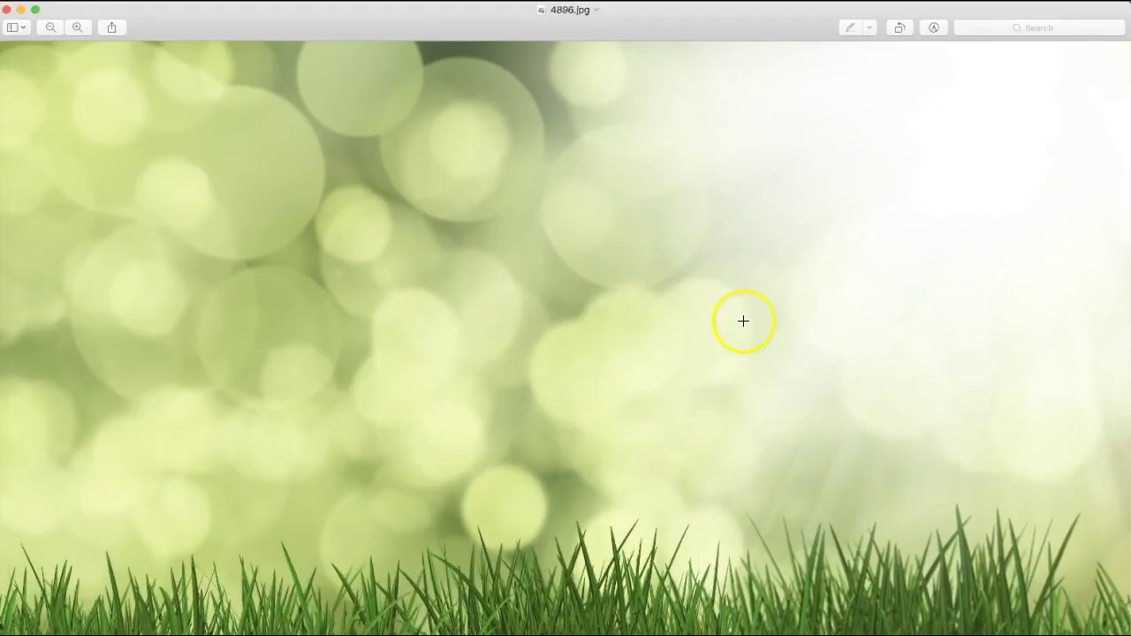
click(6, 10)
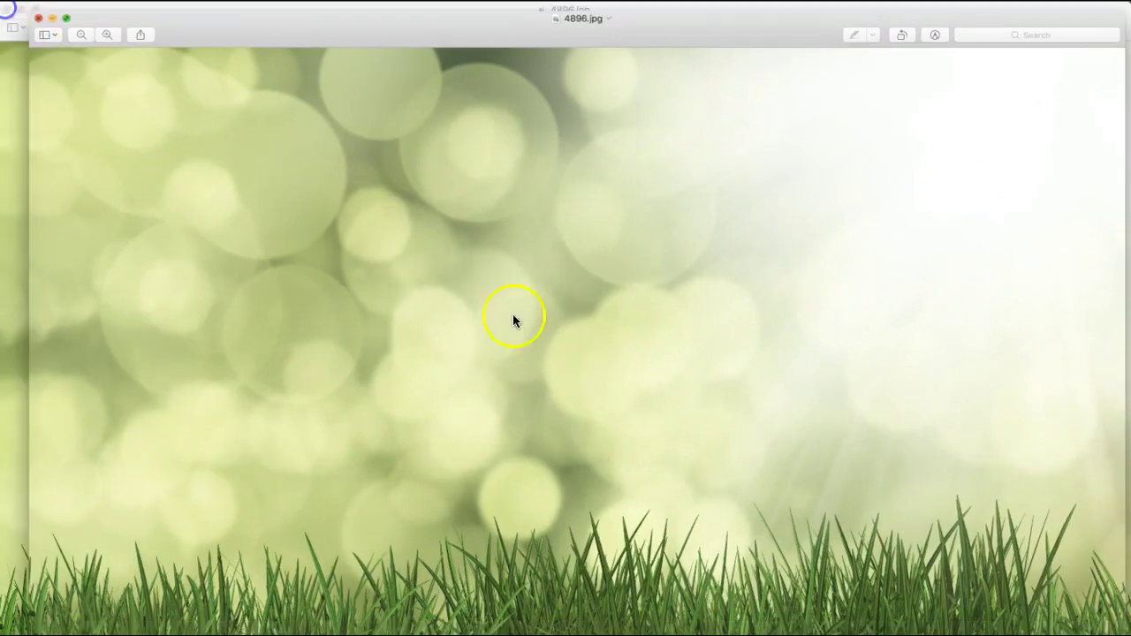
click(749, 323)
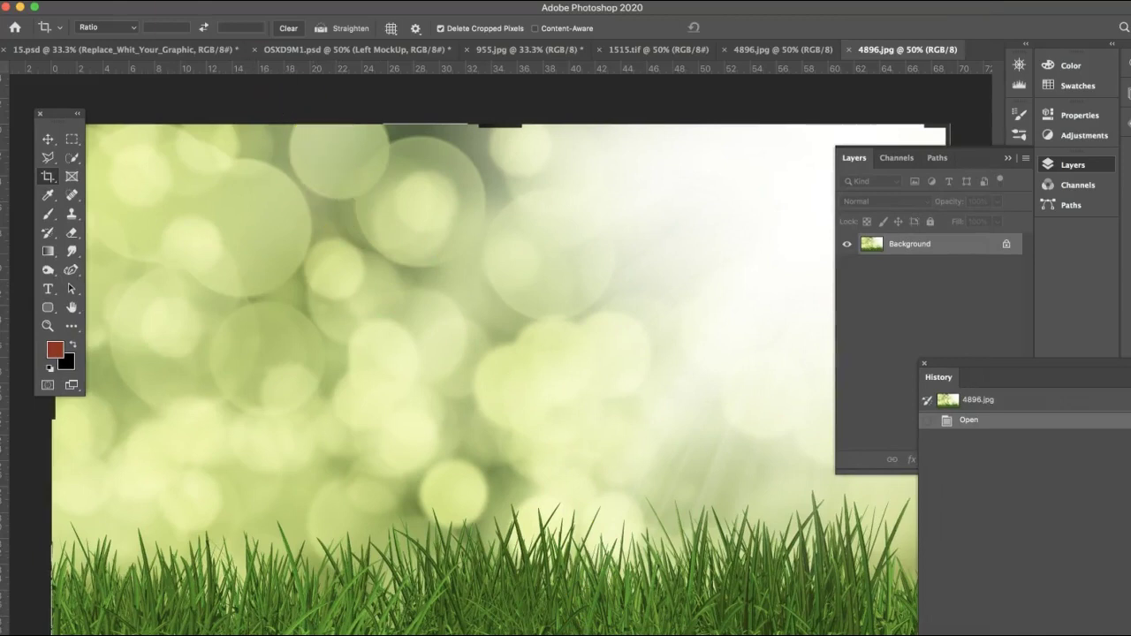
Resize the grass image proportionally to a resolution of 300 pixels/inch and a height of 11 inches
click(181, 0)
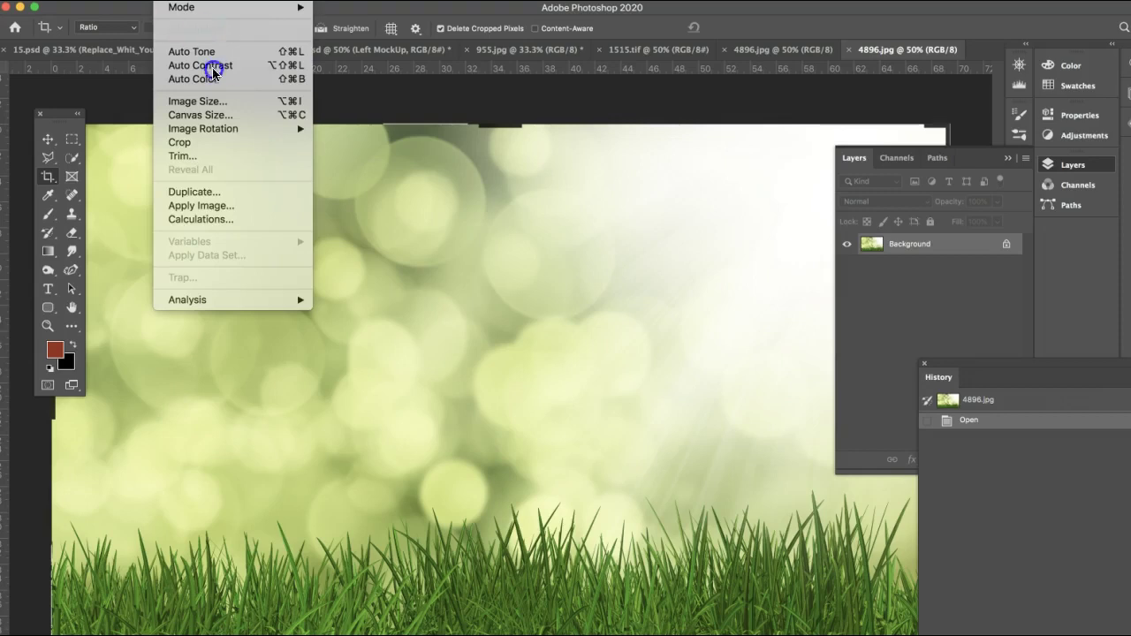
click(221, 103)
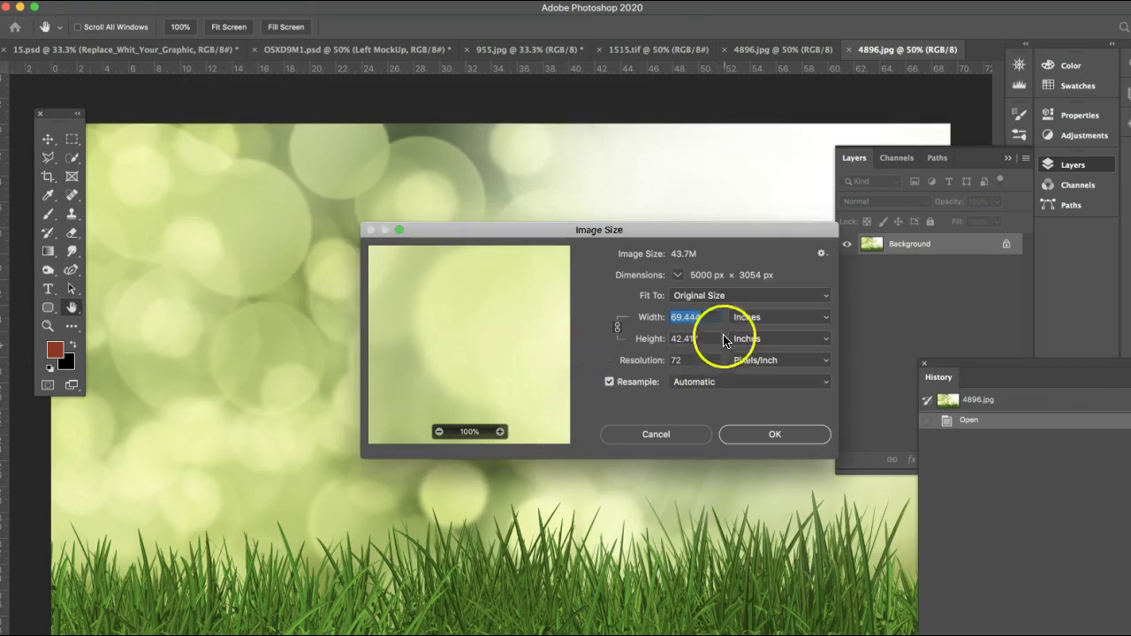
text(300)
click(674, 360)
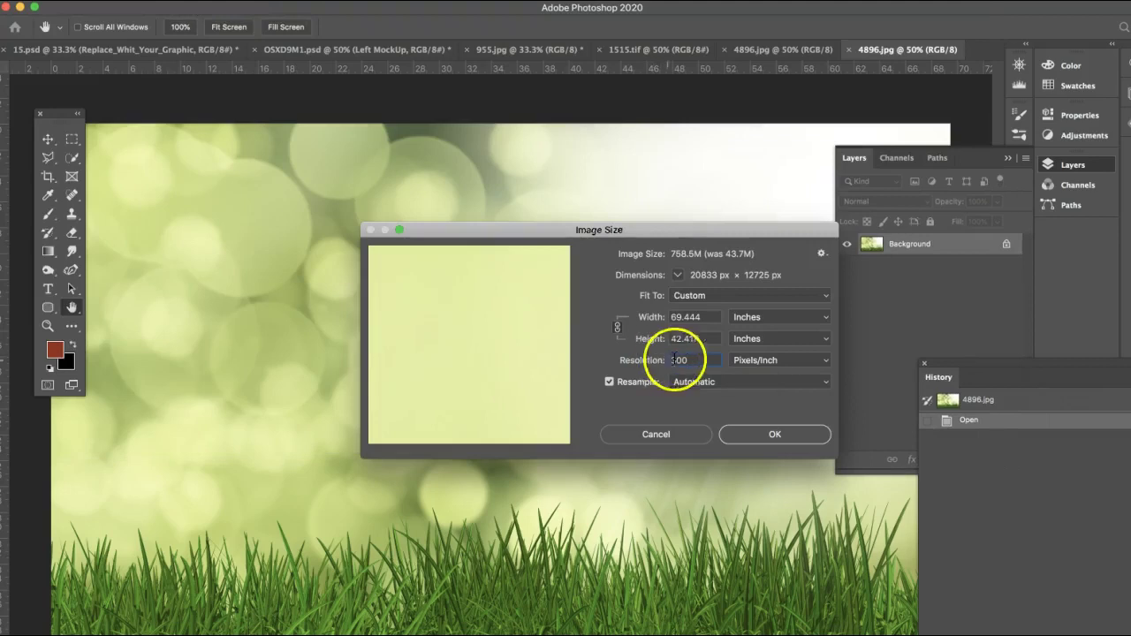
click(632, 332)
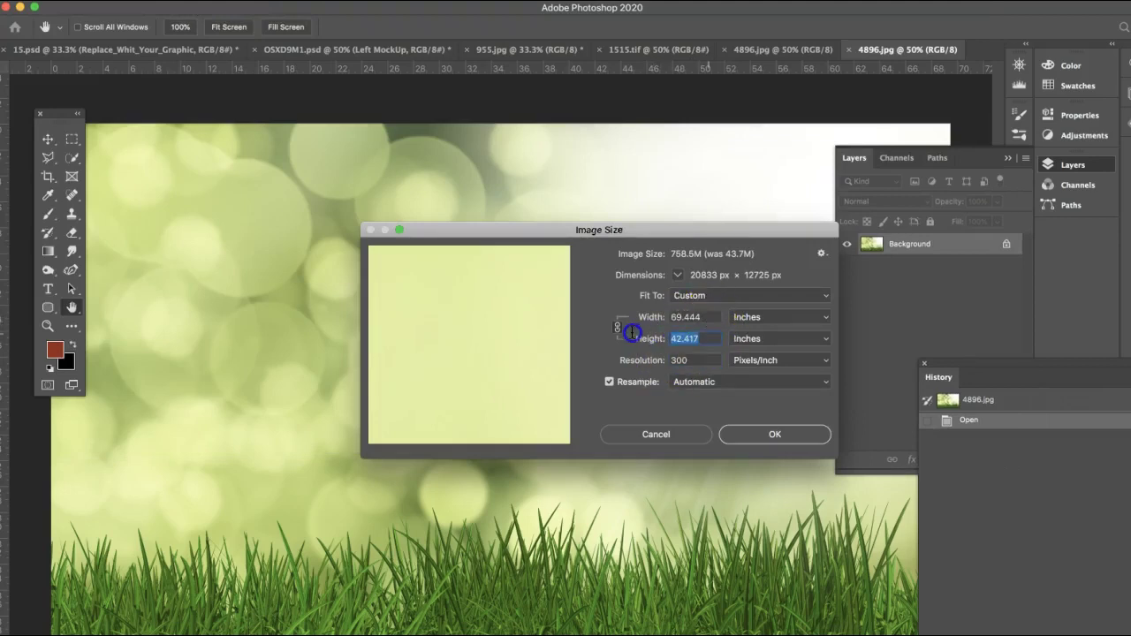
text(11)
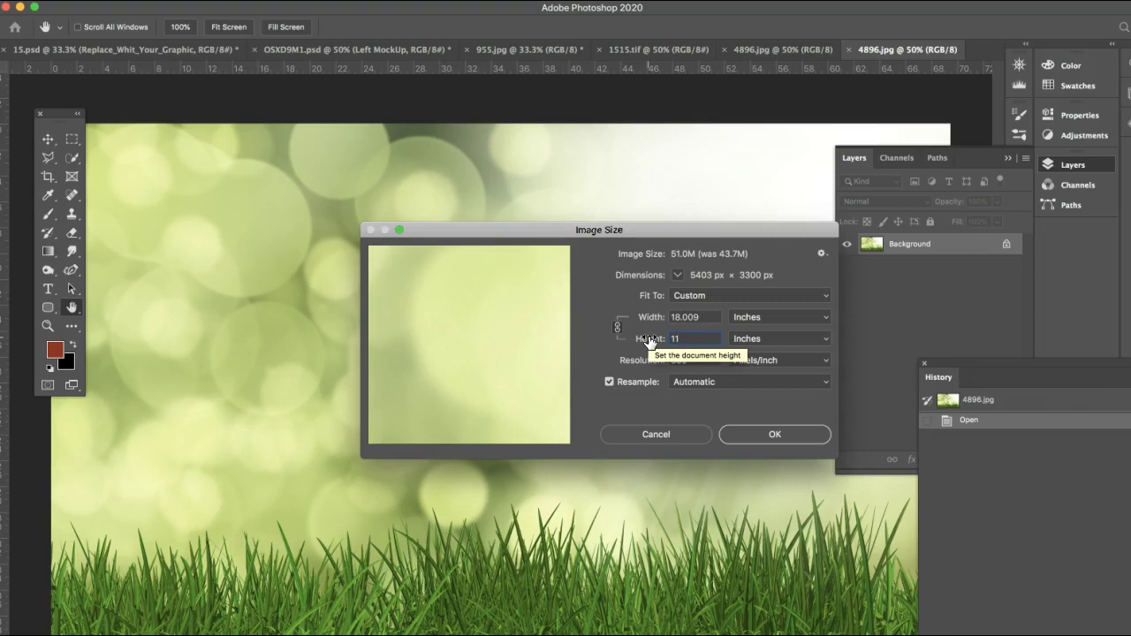
click(778, 436)
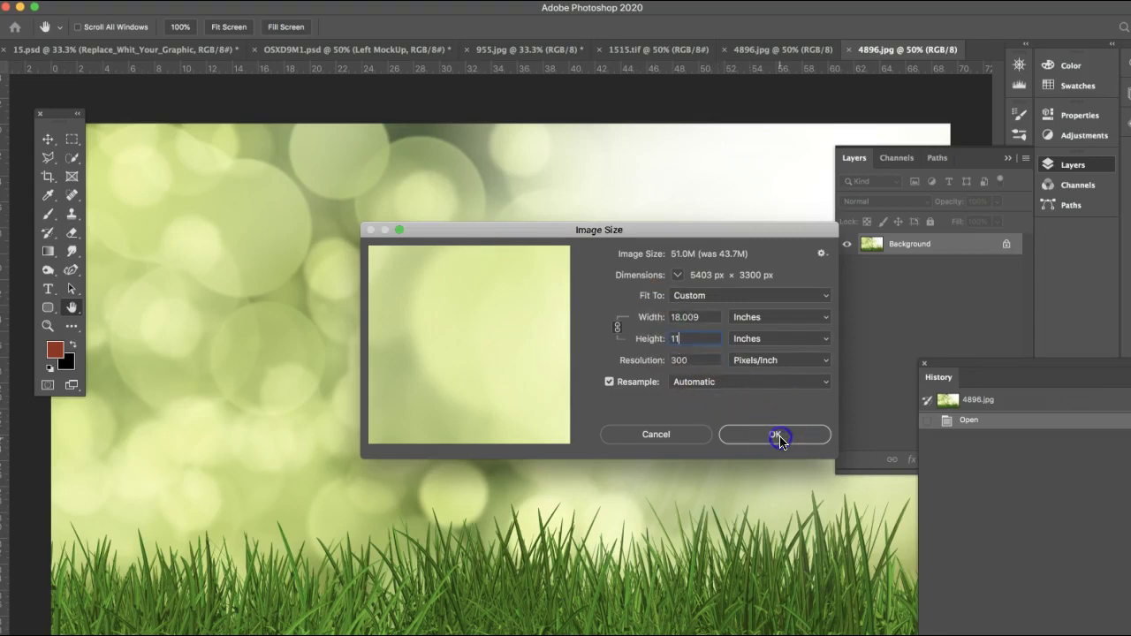
Reduce the grass image's canvas width to 9.25 inches from the centre anchor, and accept the clipping
key(c)
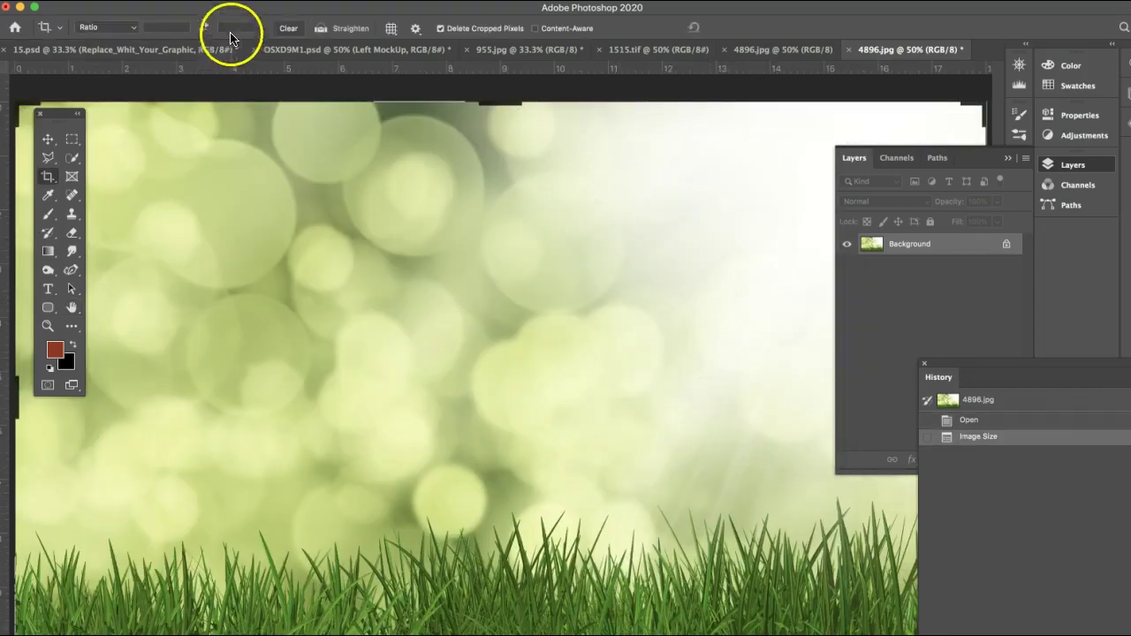
click(217, 0)
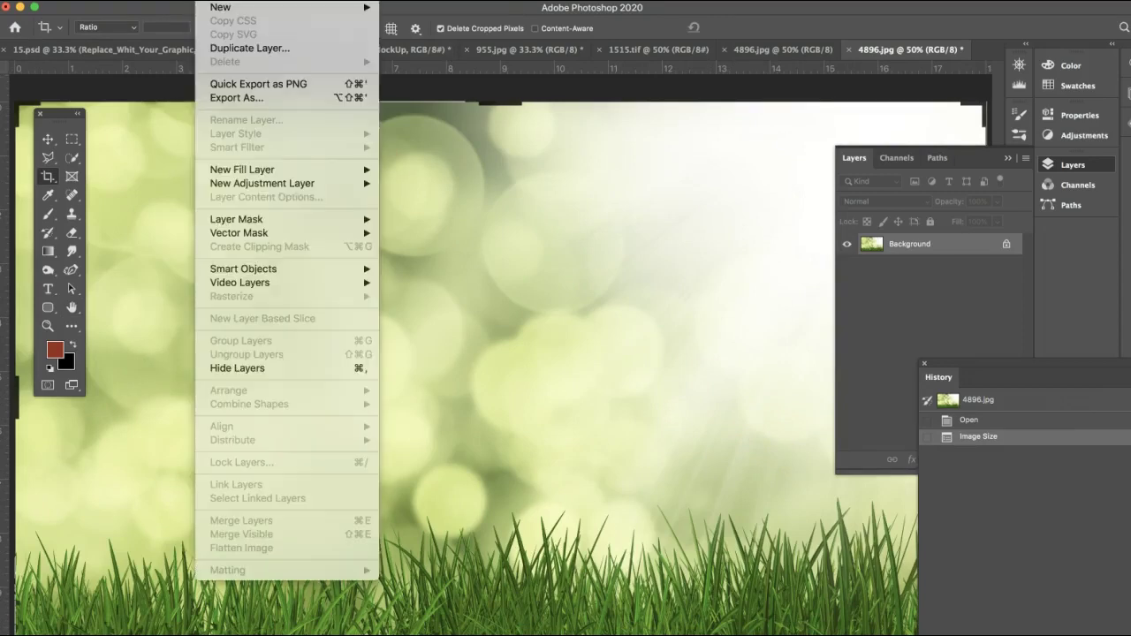
mouse_move(168, 0)
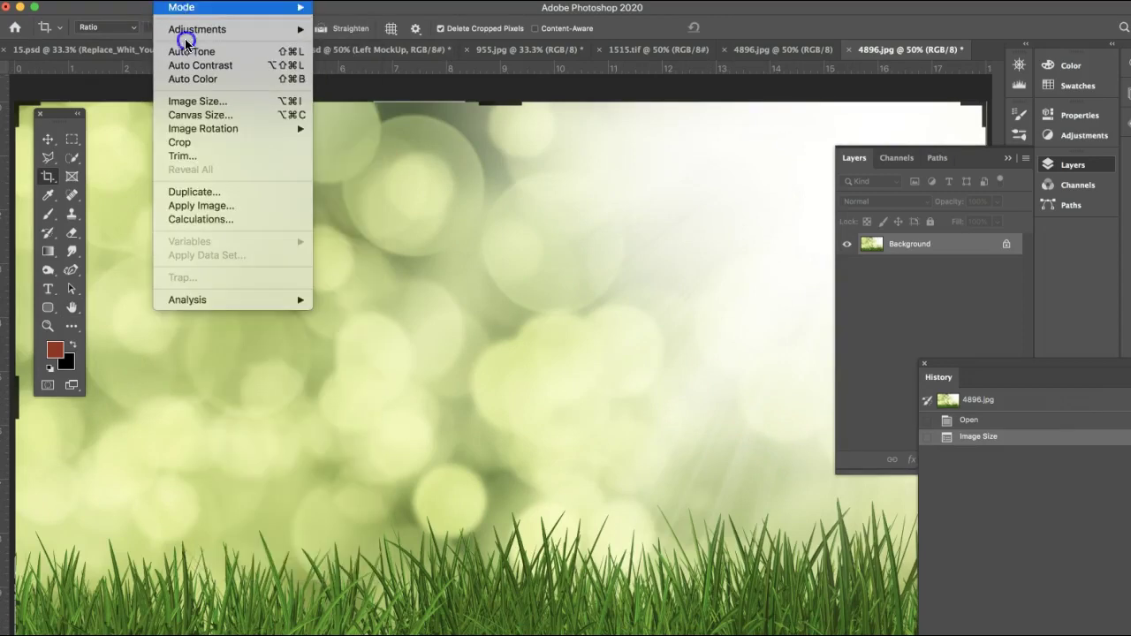
click(201, 117)
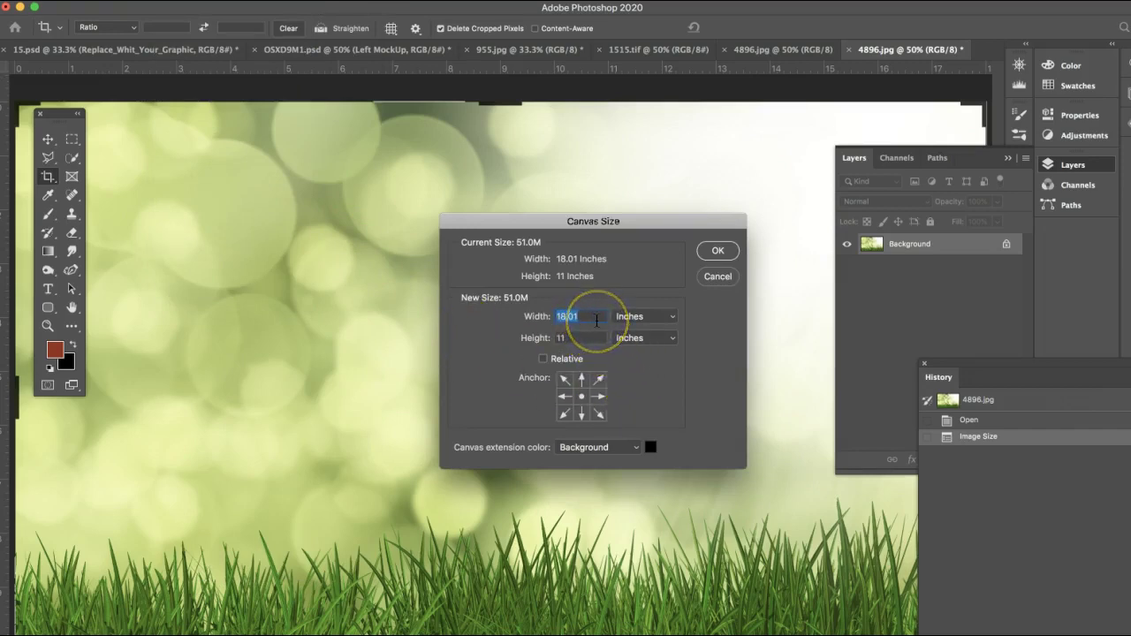
text(9.25)
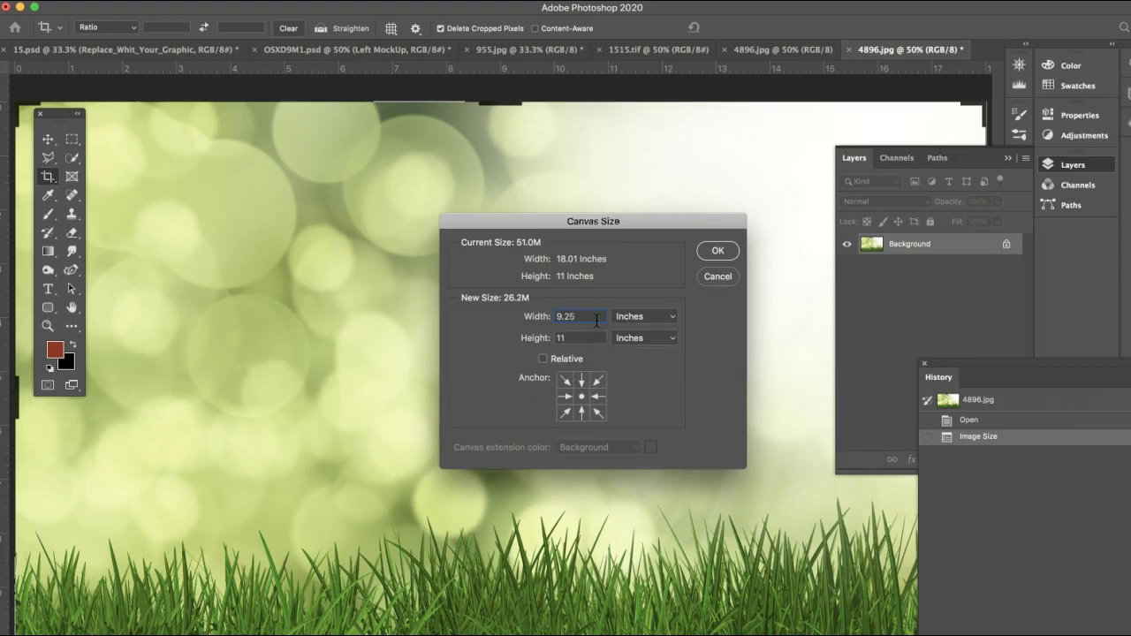
click(717, 253)
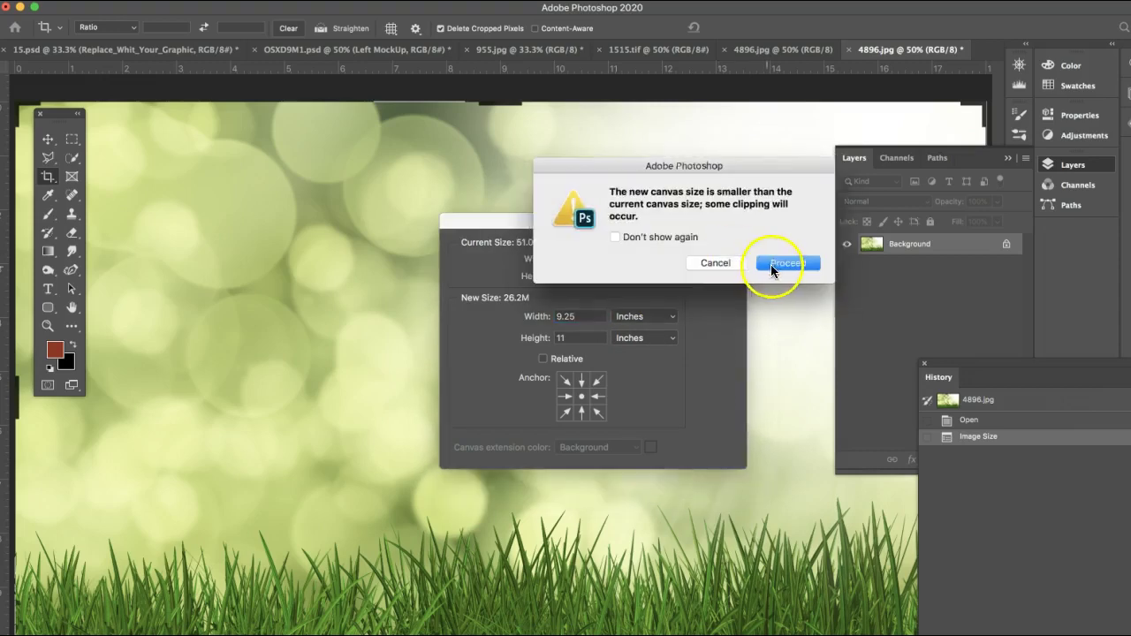
click(772, 264)
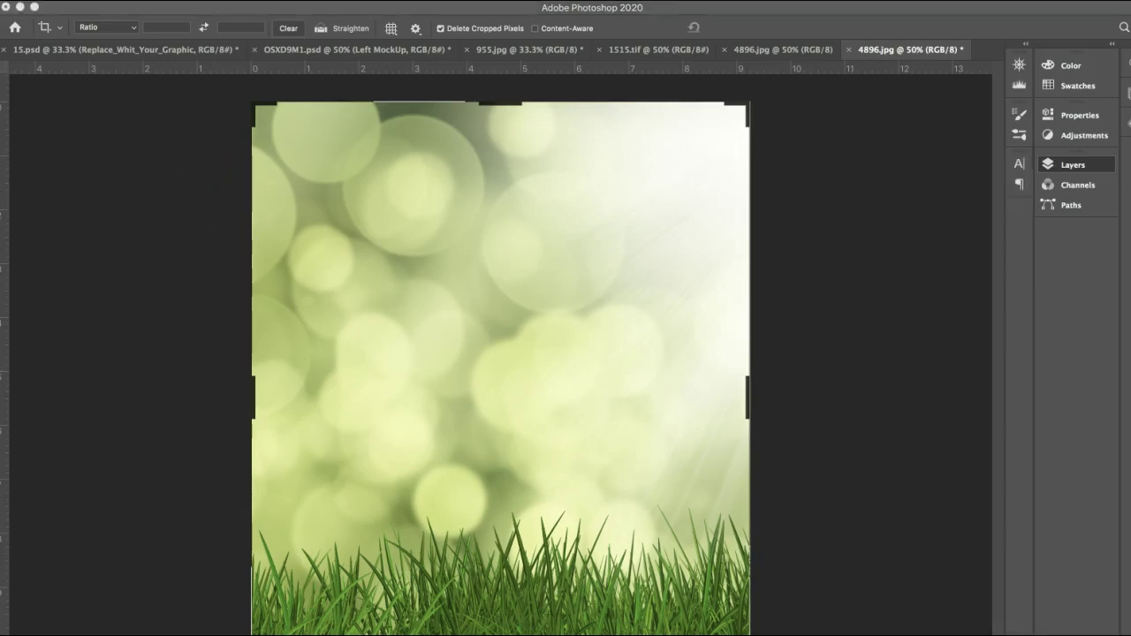
Switch to Finder and examine 955.jpg in the jasmine-flower-greenery folder of Downloads
key(Tab)
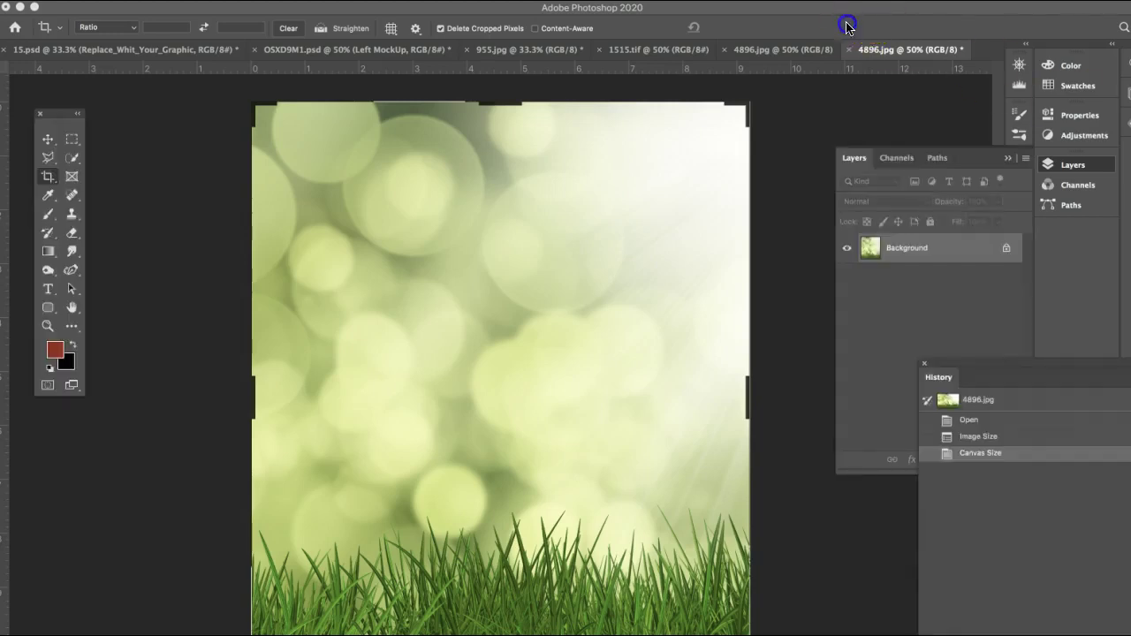
drag(858, 13, 639, 191)
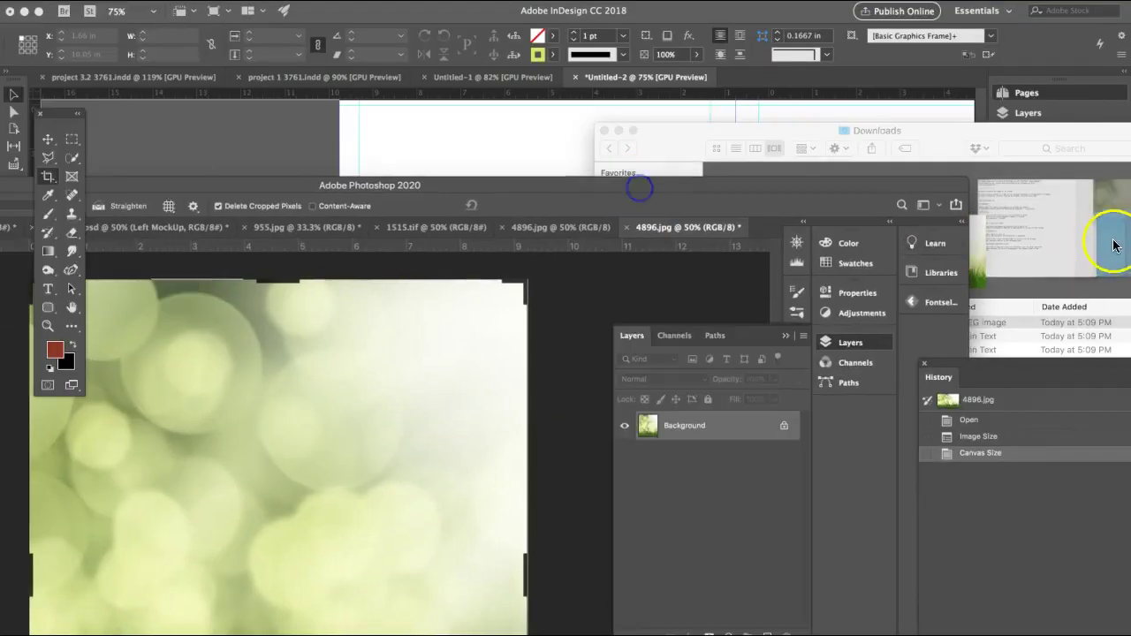
click(1111, 239)
scroll(761, 327, up, 1)
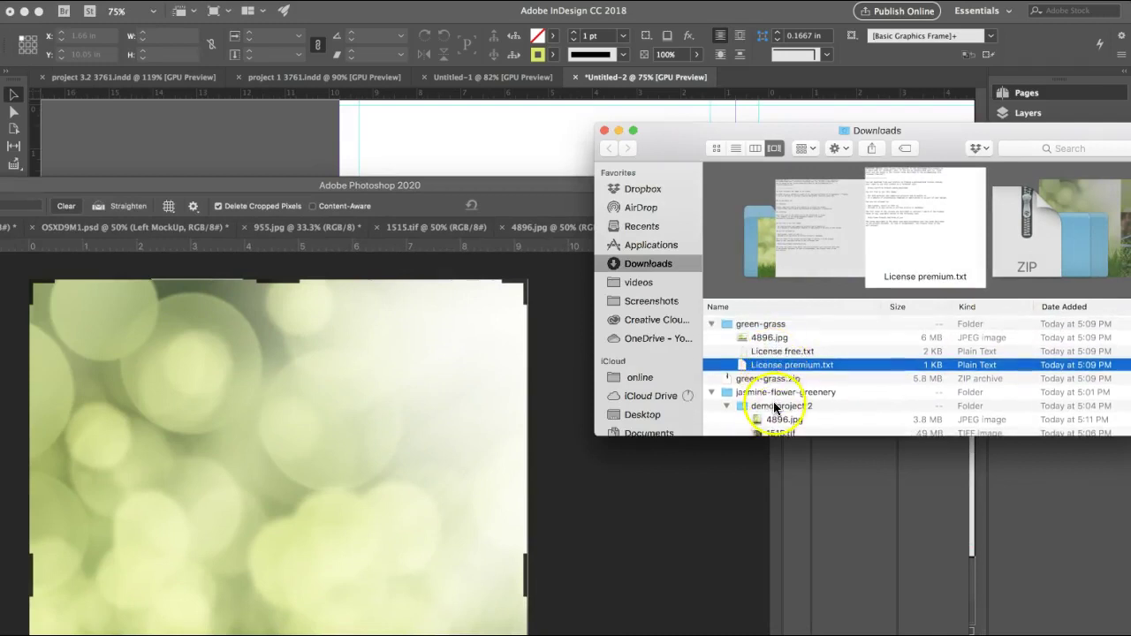
scroll(758, 415, down, 4)
click(742, 402)
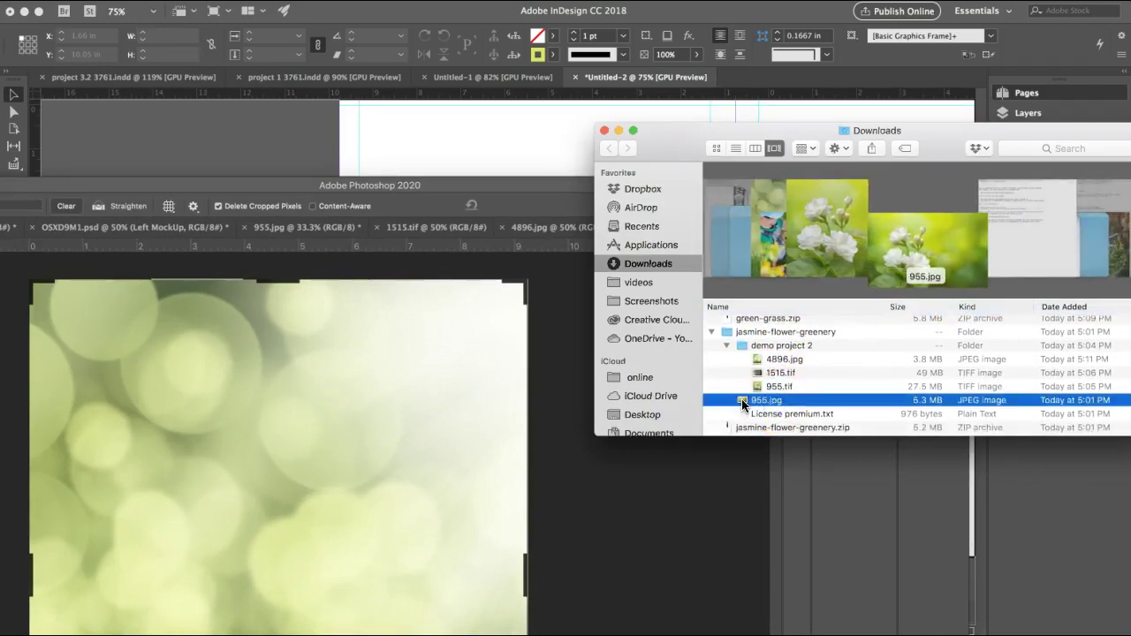
click(742, 404)
click(672, 327)
click(424, 287)
key(super+w)
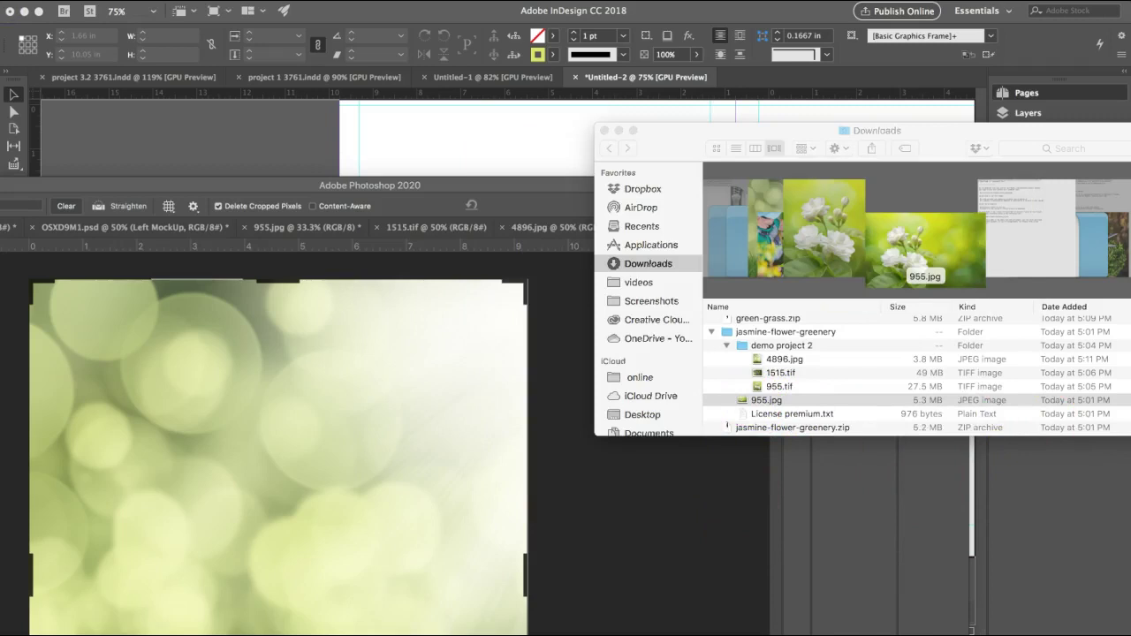
Switch to Photoshop and revert the open 955.jpg to its saved original, keeping the workspace in view
key(super+Tab)
click(498, 205)
double_click(481, 184)
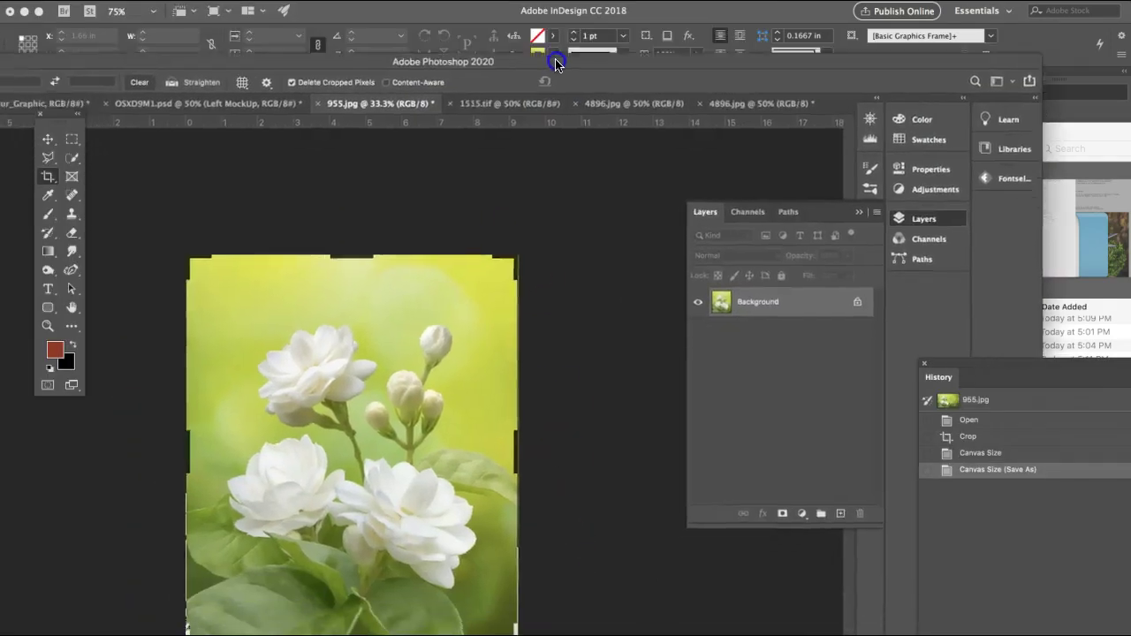
click(111, 0)
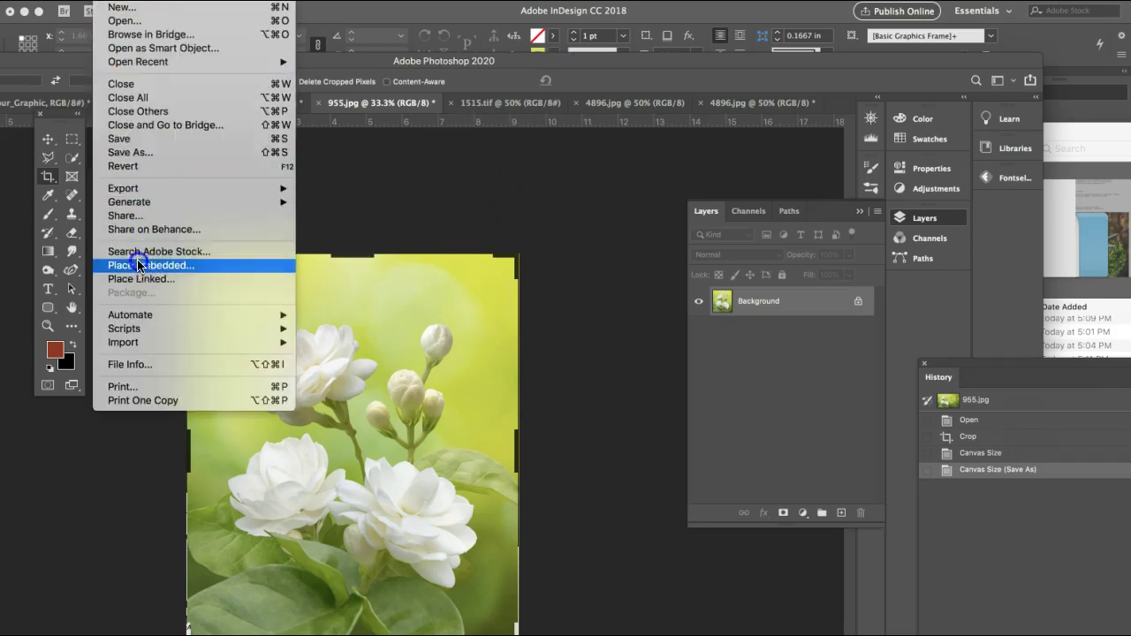
click(123, 165)
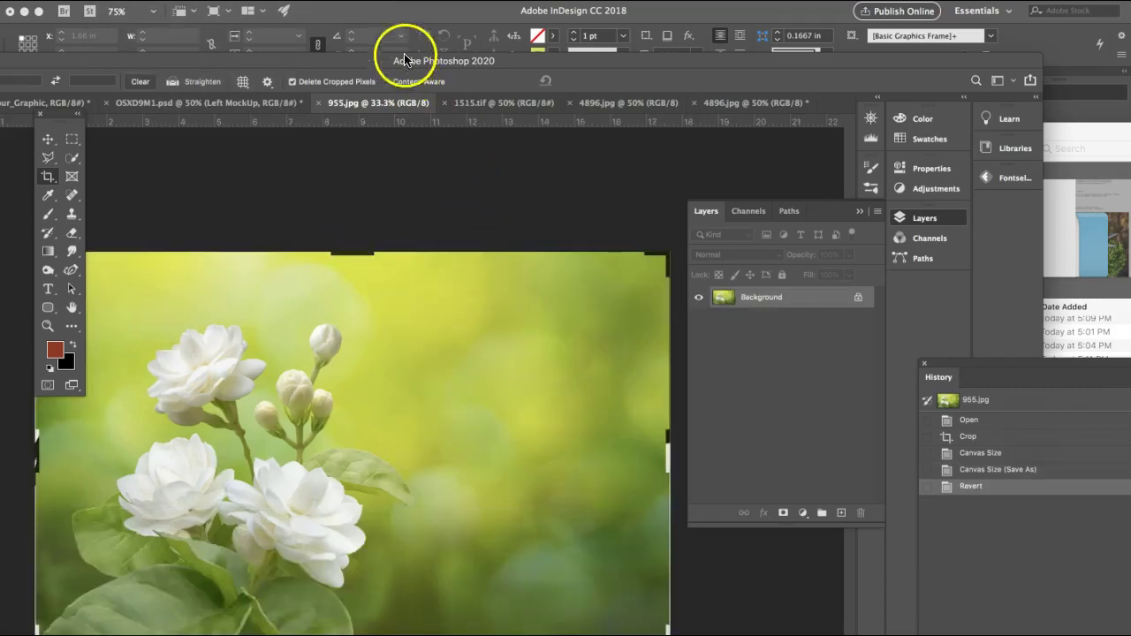
drag(396, 64, 485, 13)
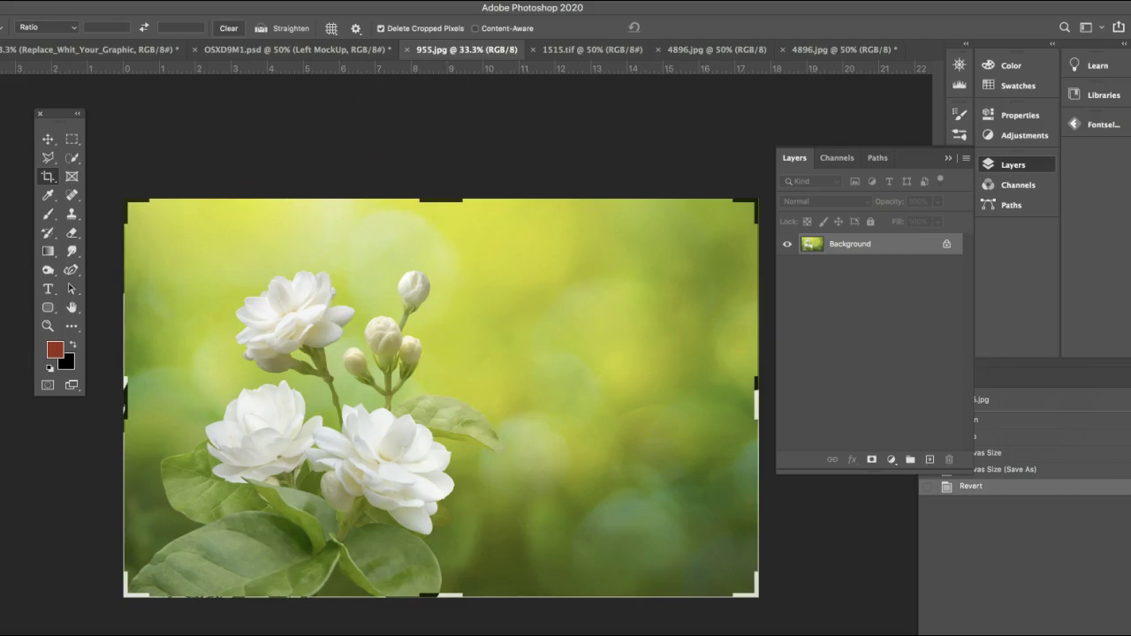
Resize the jasmine flower image proportionally to a height of 11 inches, keeping 300 pixels/inch
click(177, 0)
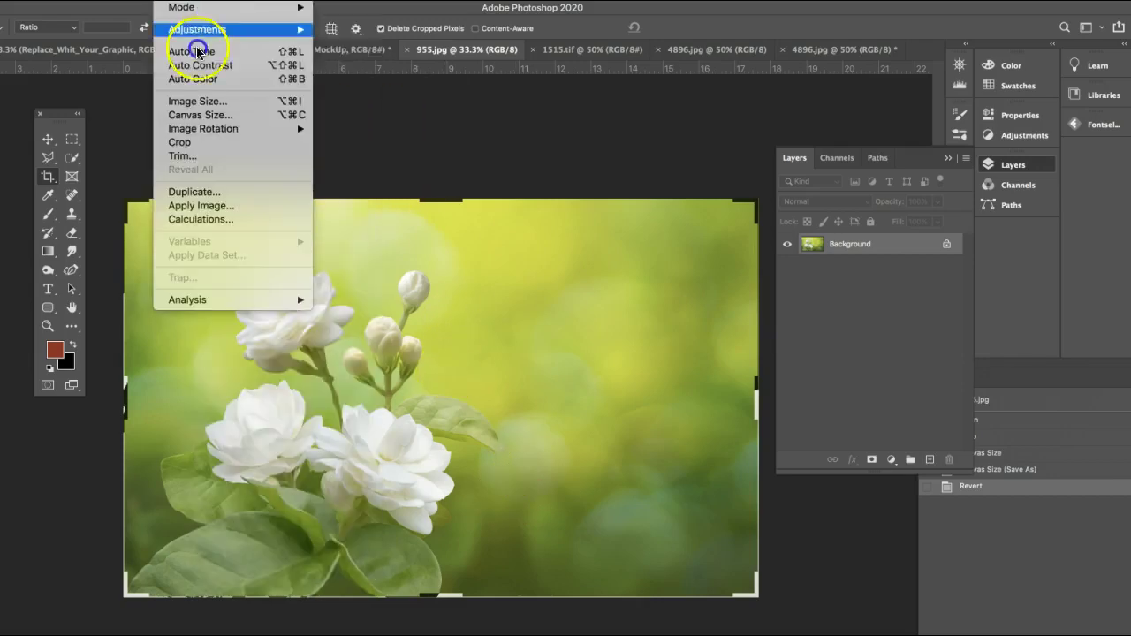
click(212, 105)
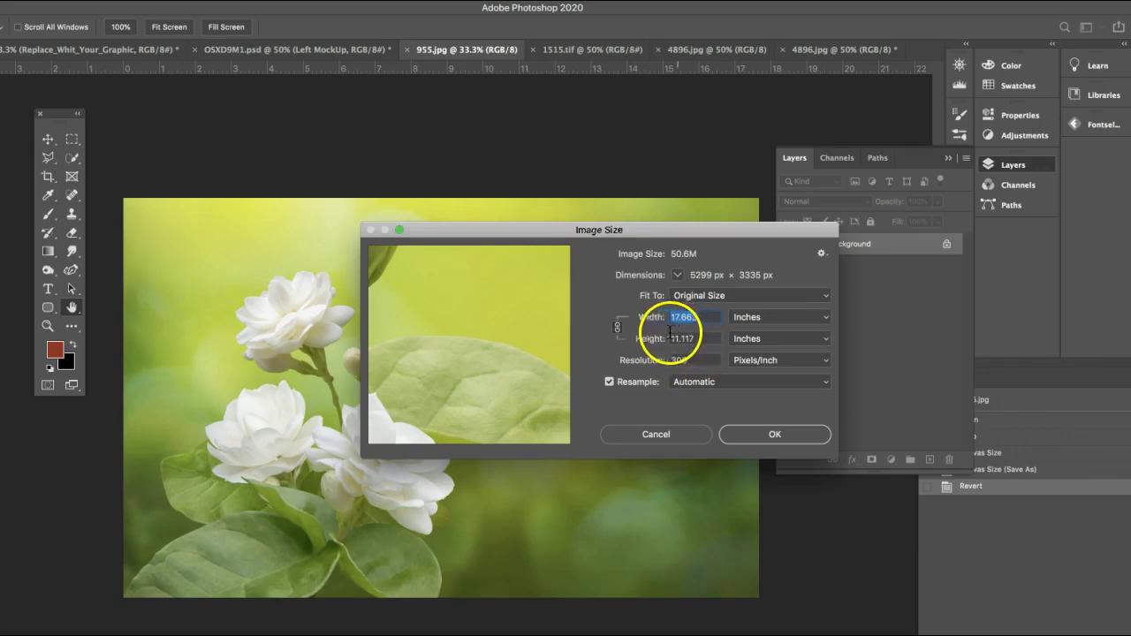
click(694, 339)
text(11)
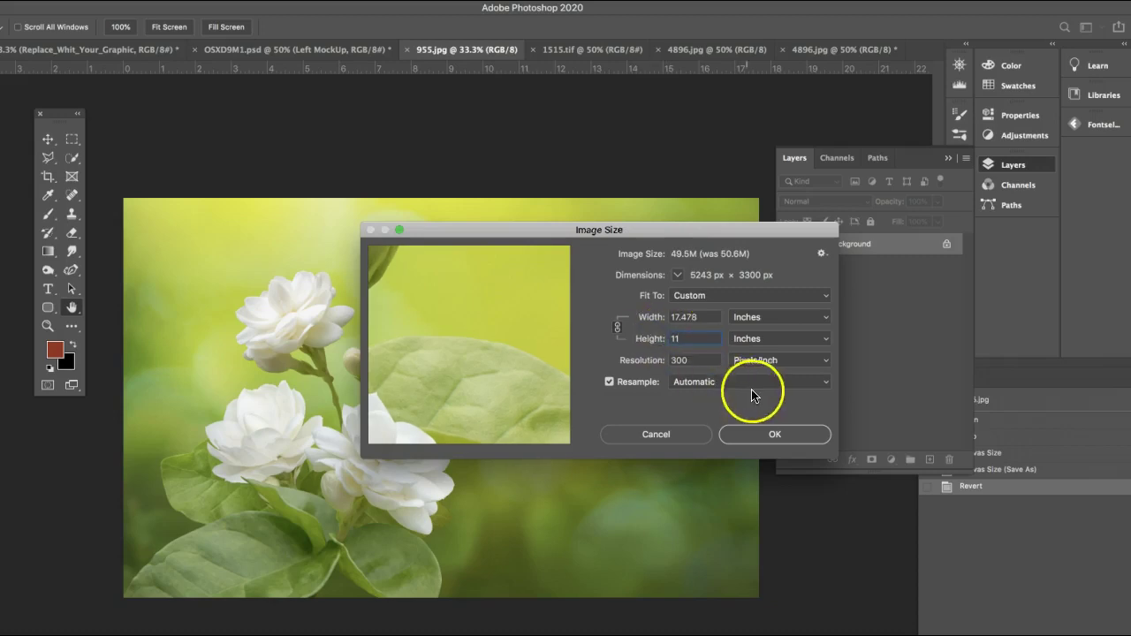
click(783, 434)
Crop the jasmine image around the flowers to about 10.6 inches wide, keeping its full height
key(c)
drag(761, 404, 637, 408)
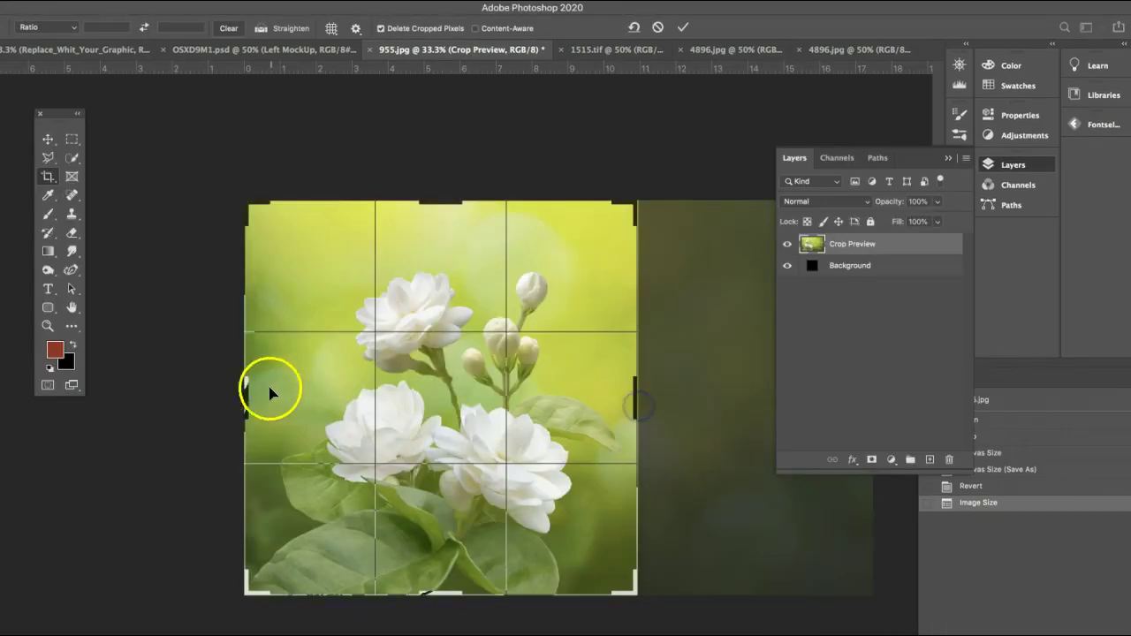
drag(242, 391, 251, 392)
click(256, 144)
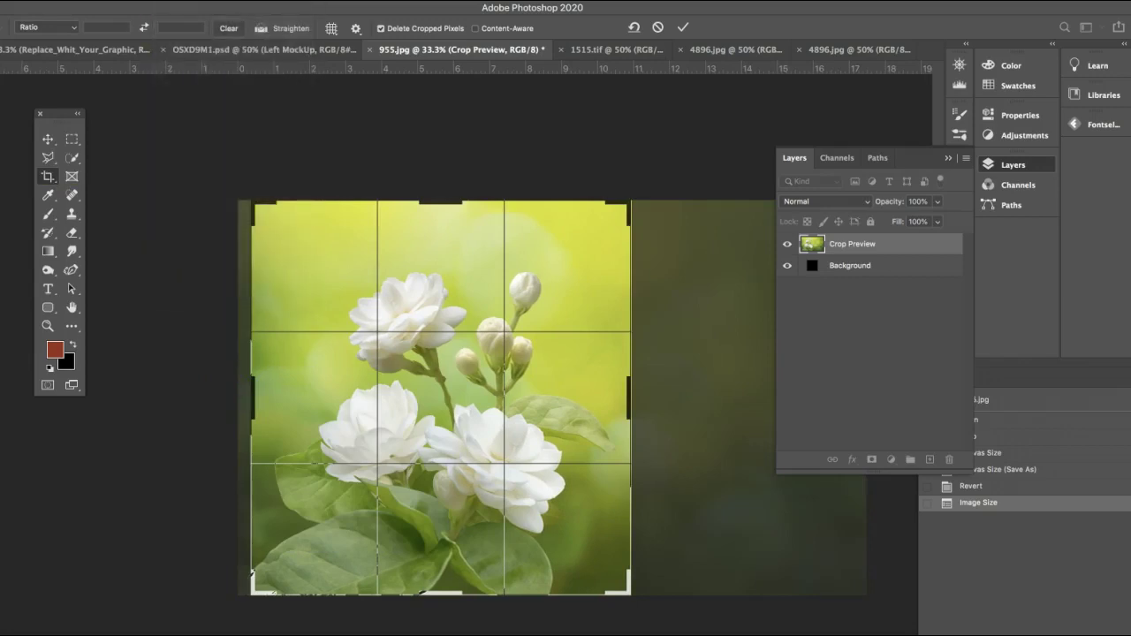
key(Return)
Reduce the jasmine image's canvas width to 9.25 inches from the centre anchor, and accept the clipping
click(173, 0)
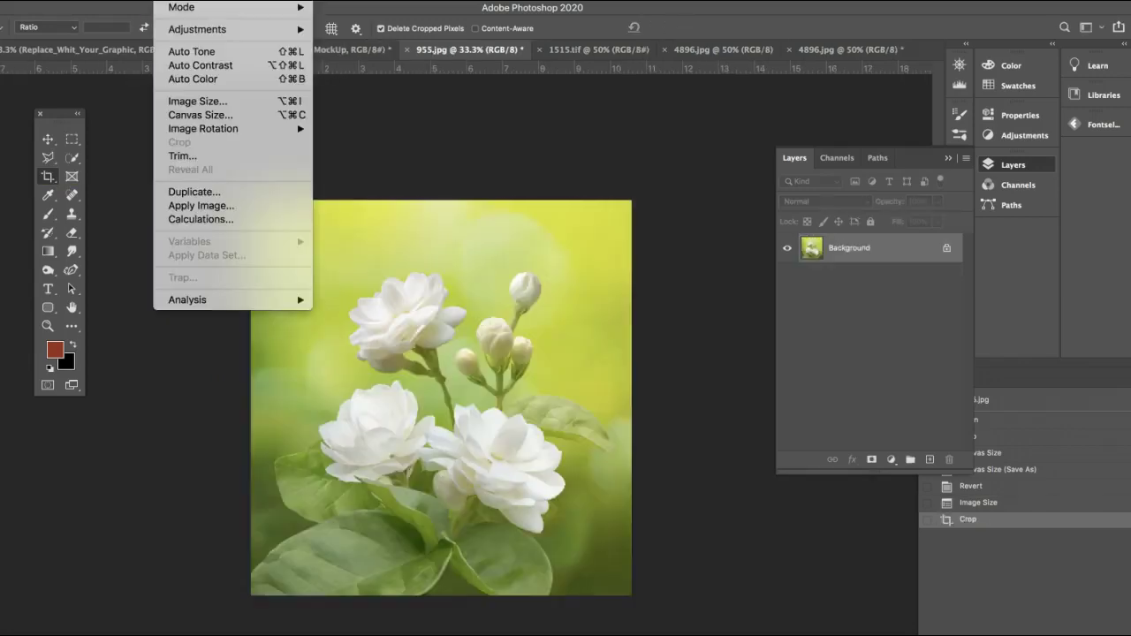
click(214, 115)
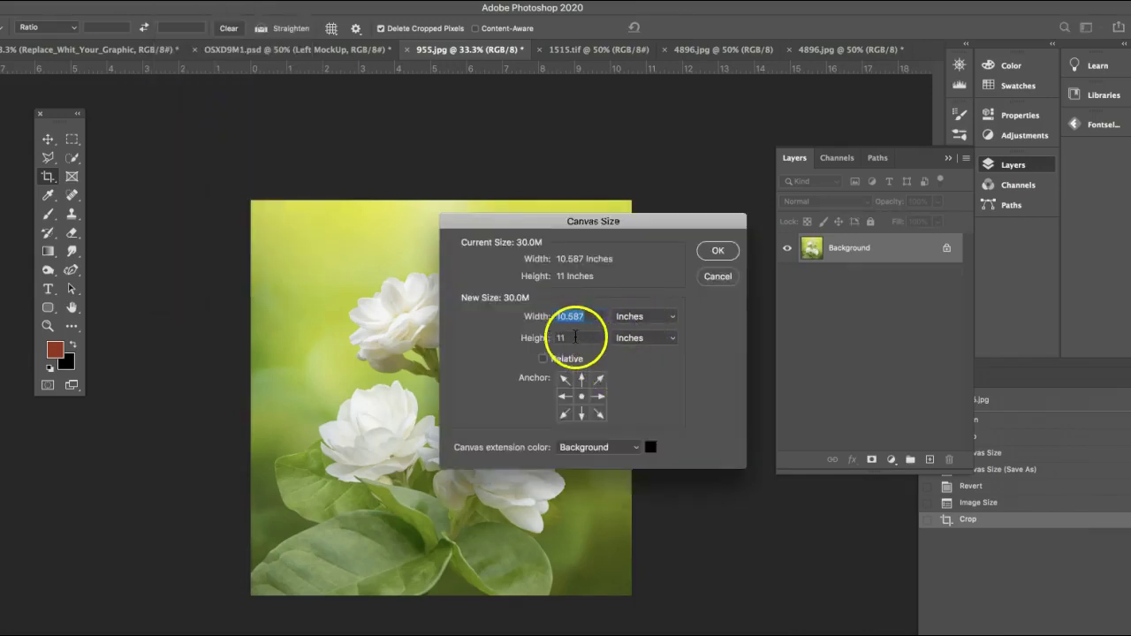
text(9.2)
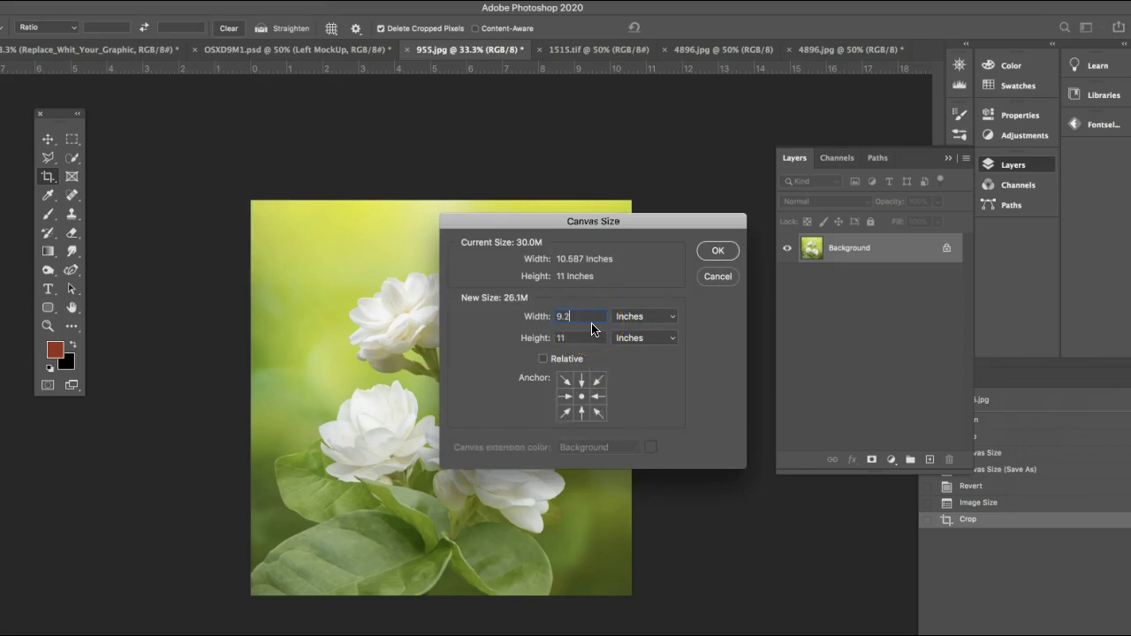
click(717, 251)
click(779, 264)
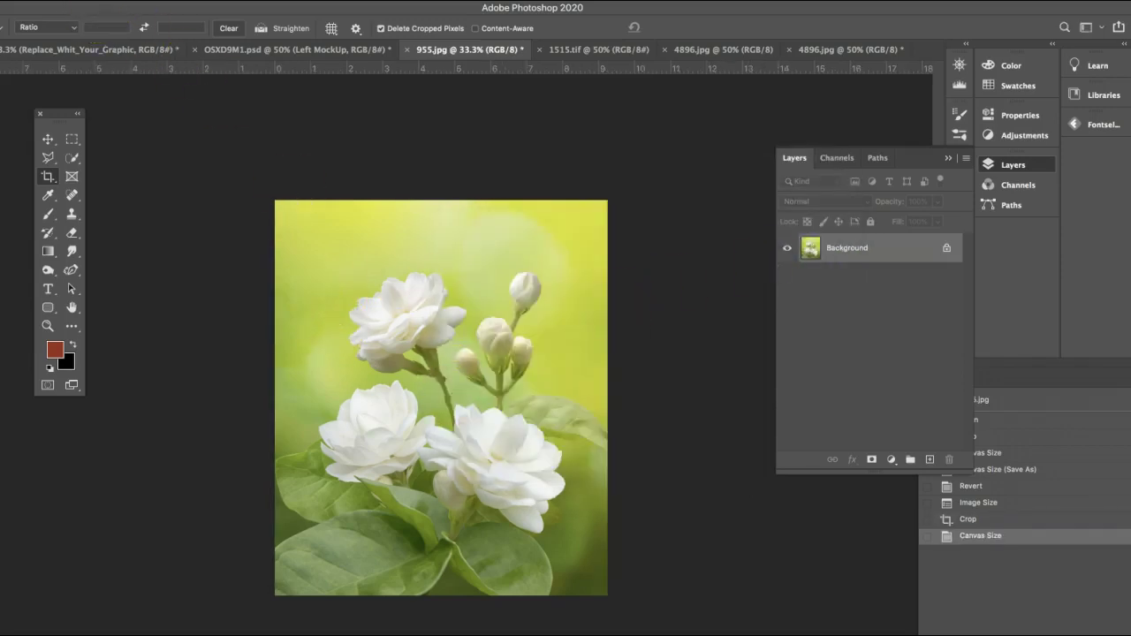
click(99, 2)
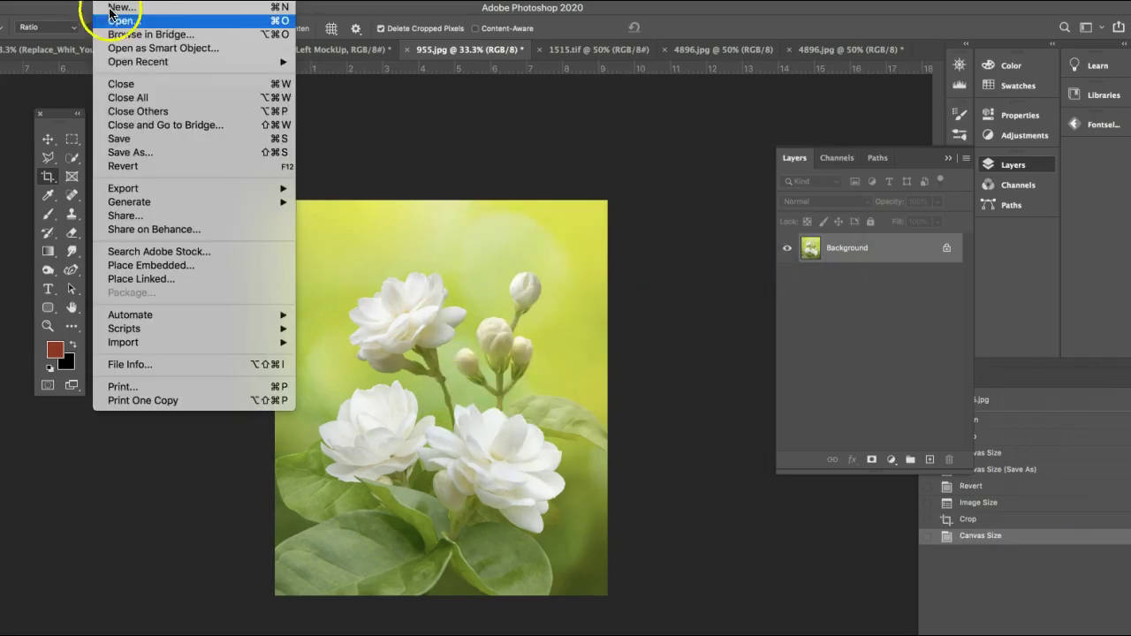
click(123, 152)
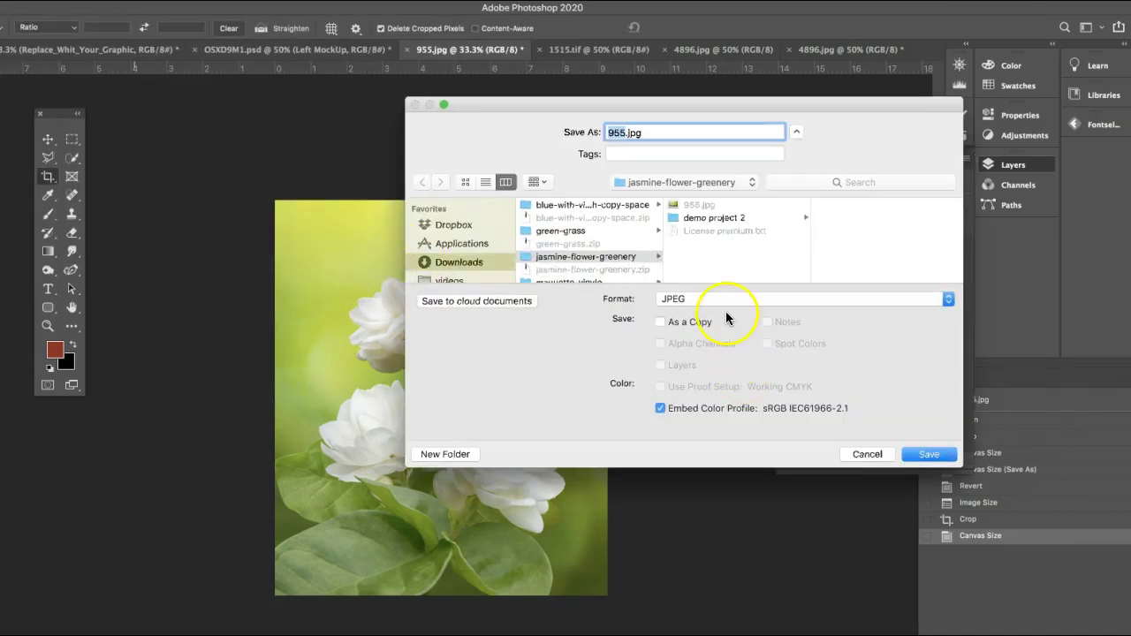
click(723, 299)
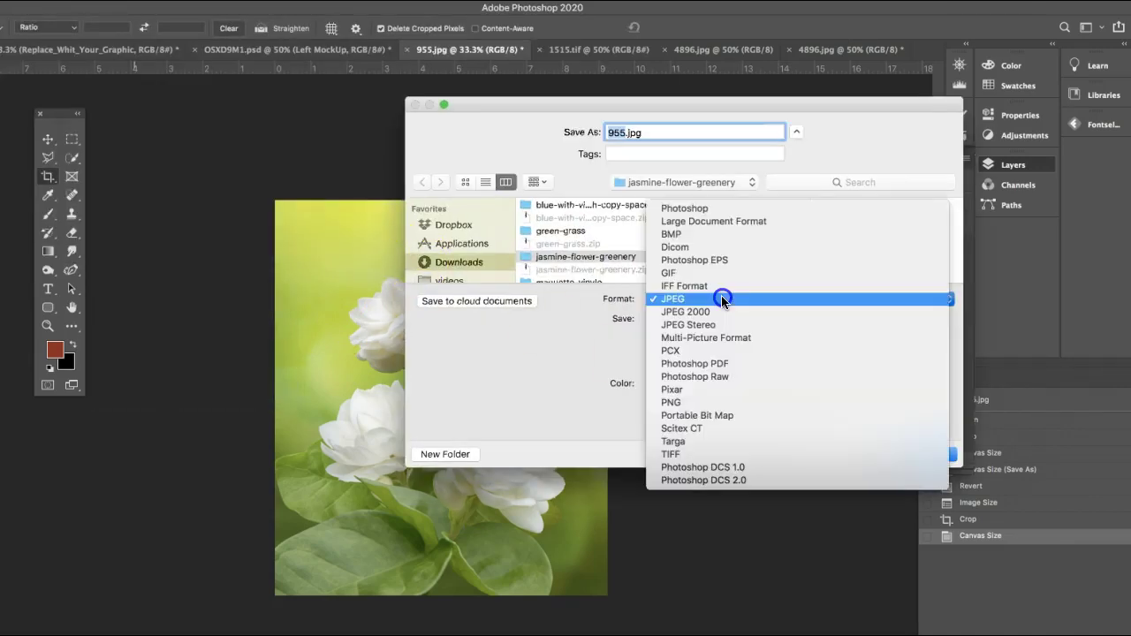
click(716, 454)
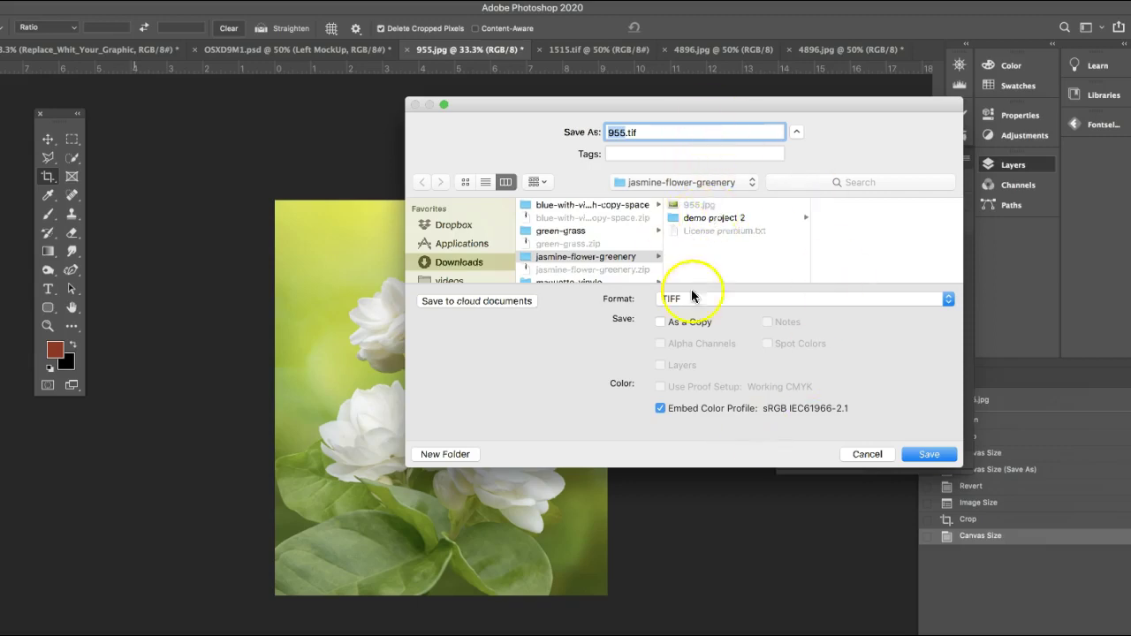
click(886, 456)
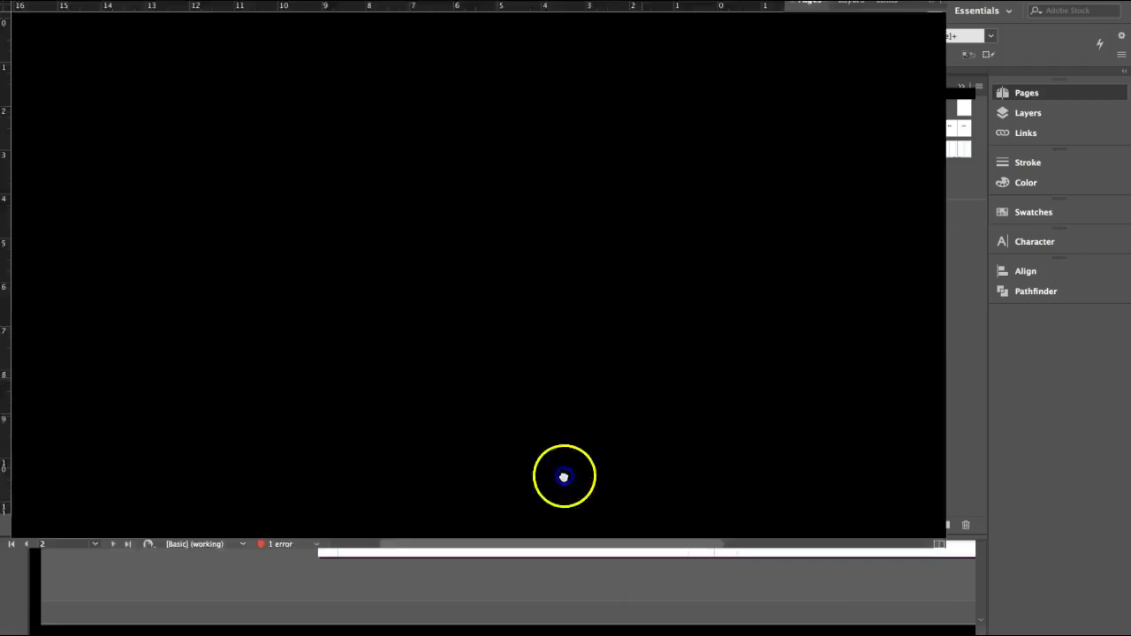
Switch to InDesign and delete the overset text frame and the "Back" text frame on page 2
drag(564, 478, 399, 504)
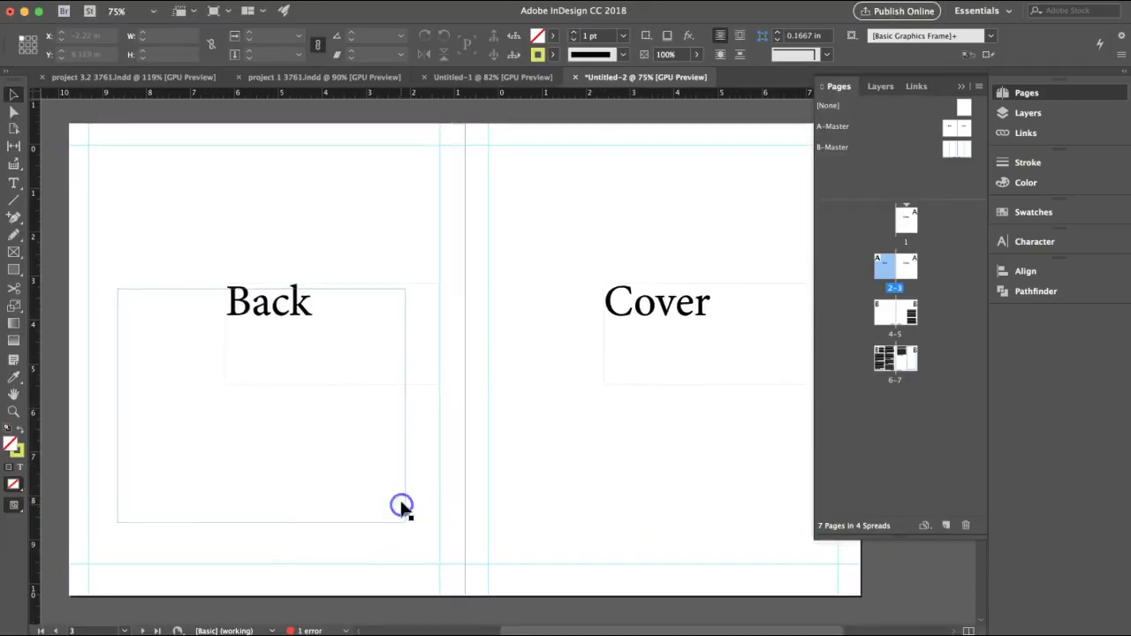
click(270, 309)
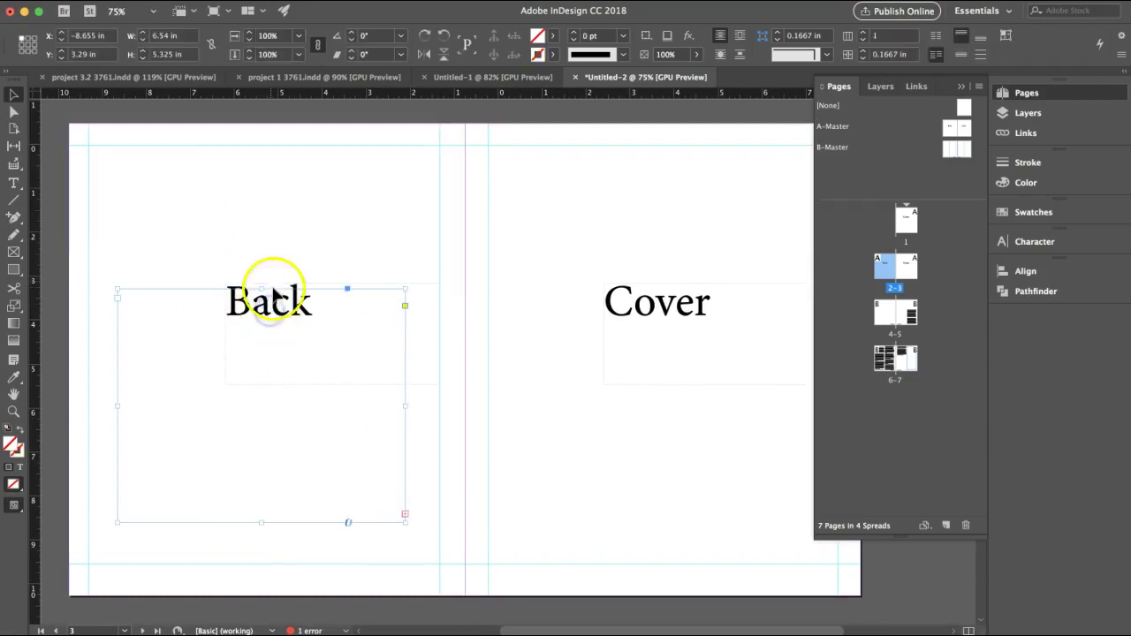
drag(267, 261, 303, 356)
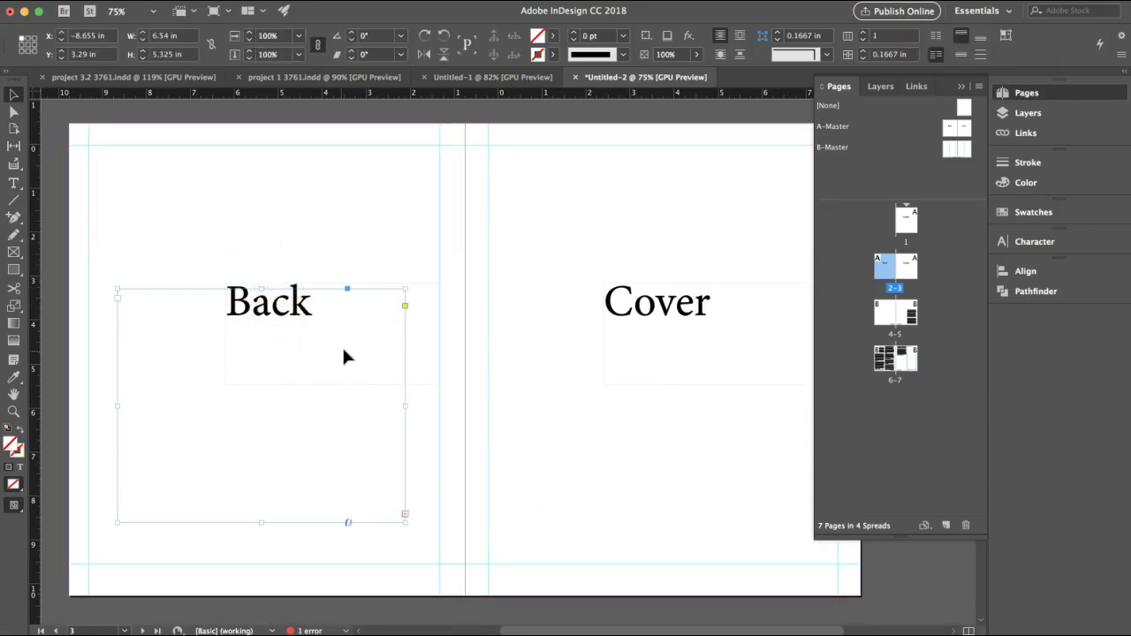
key(Delete)
click(285, 302)
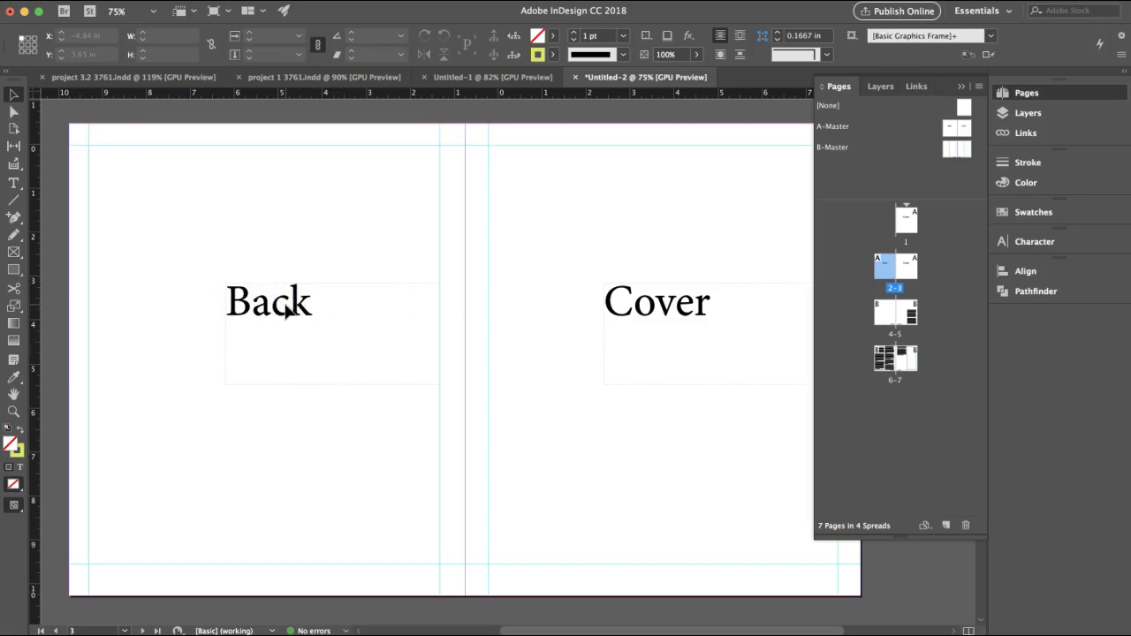
key(Delete)
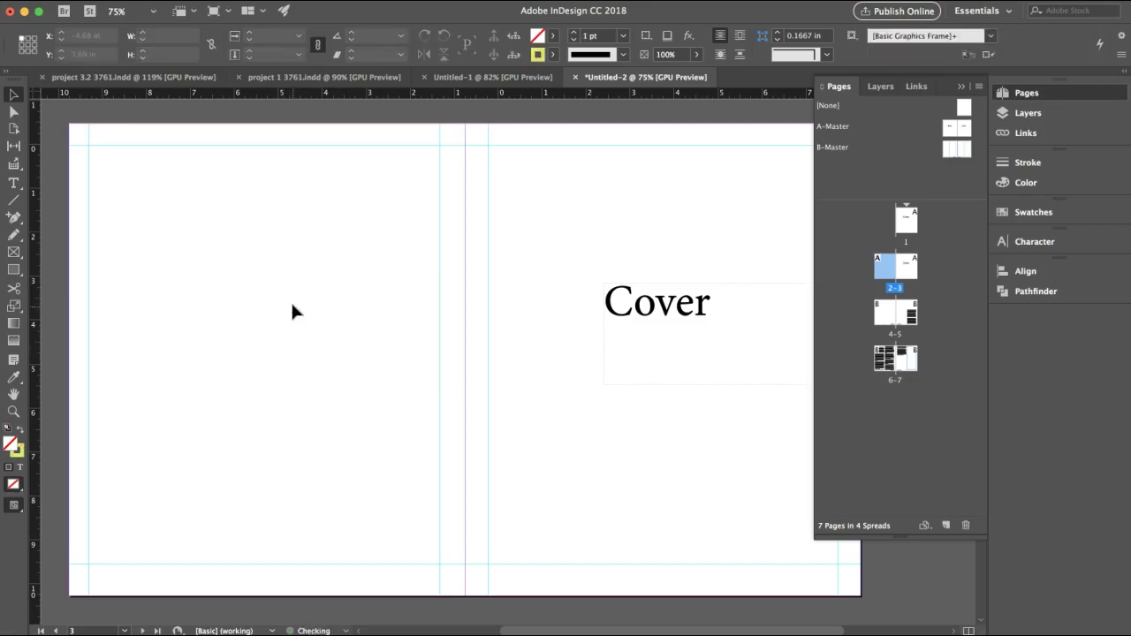
Place 4896.jpg from the demo project 2 folder on page 2 at full size, aligned with the spine and covering the page
click(124, 0)
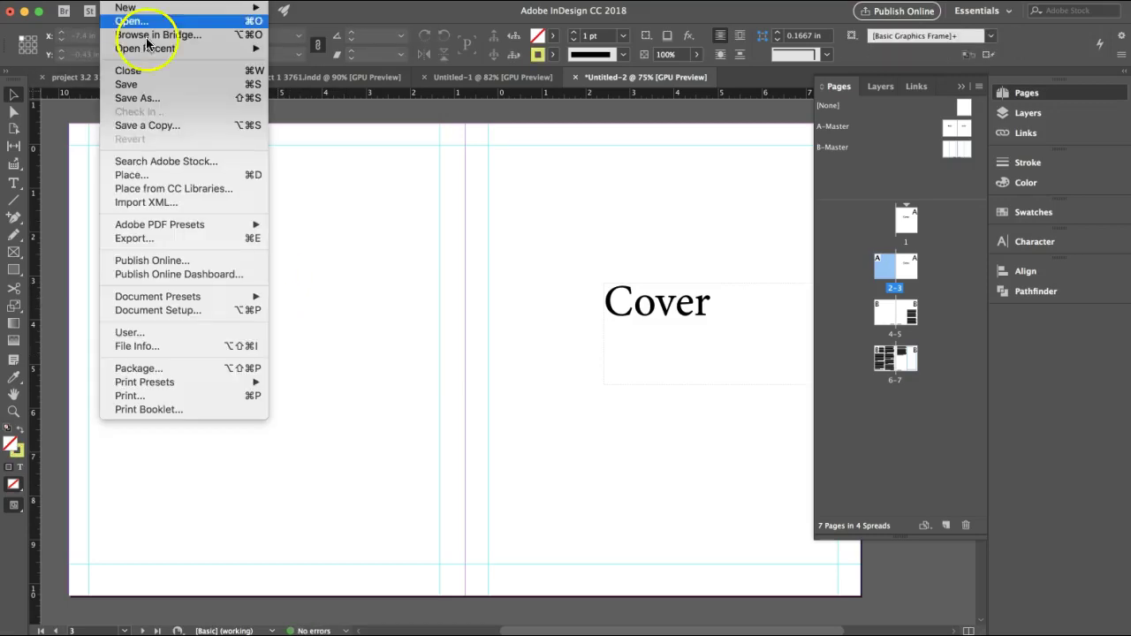
click(182, 175)
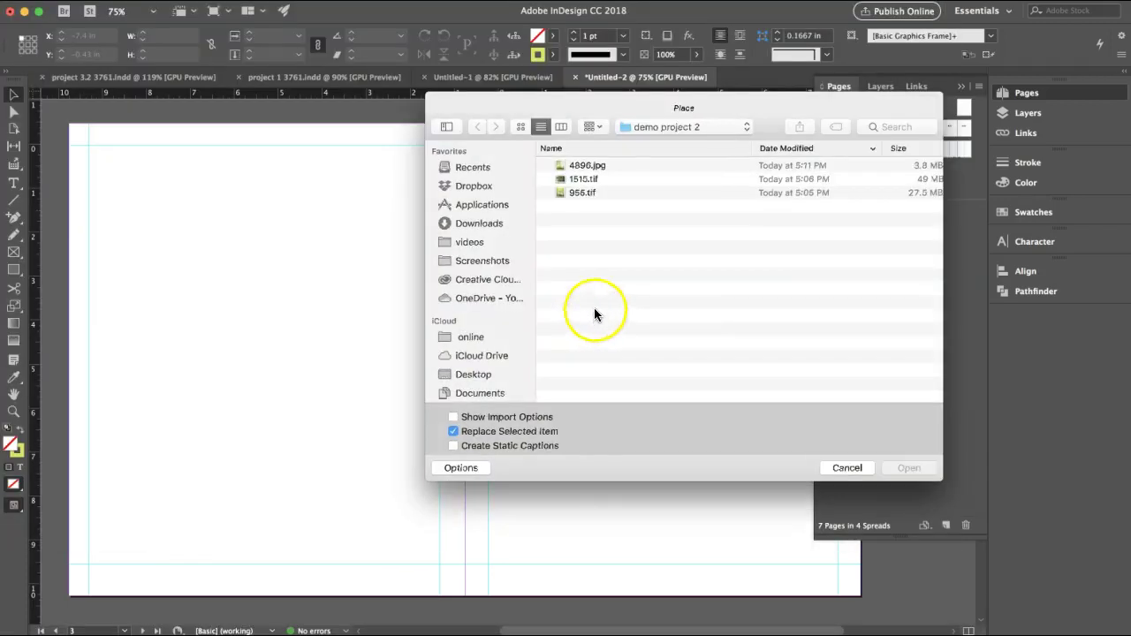
click(585, 166)
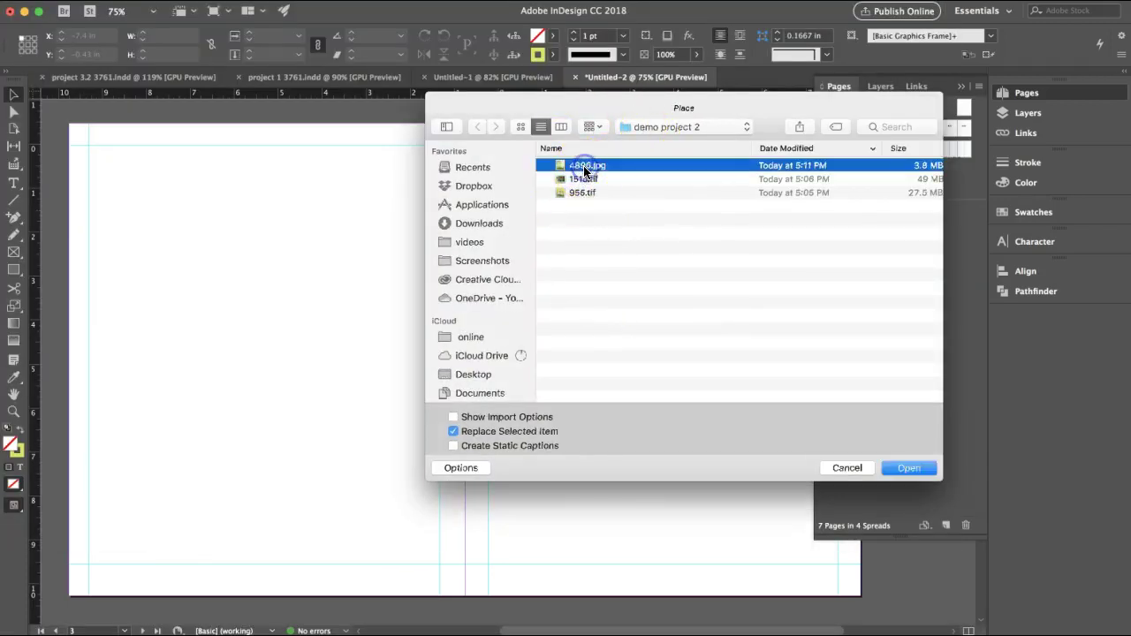
click(910, 468)
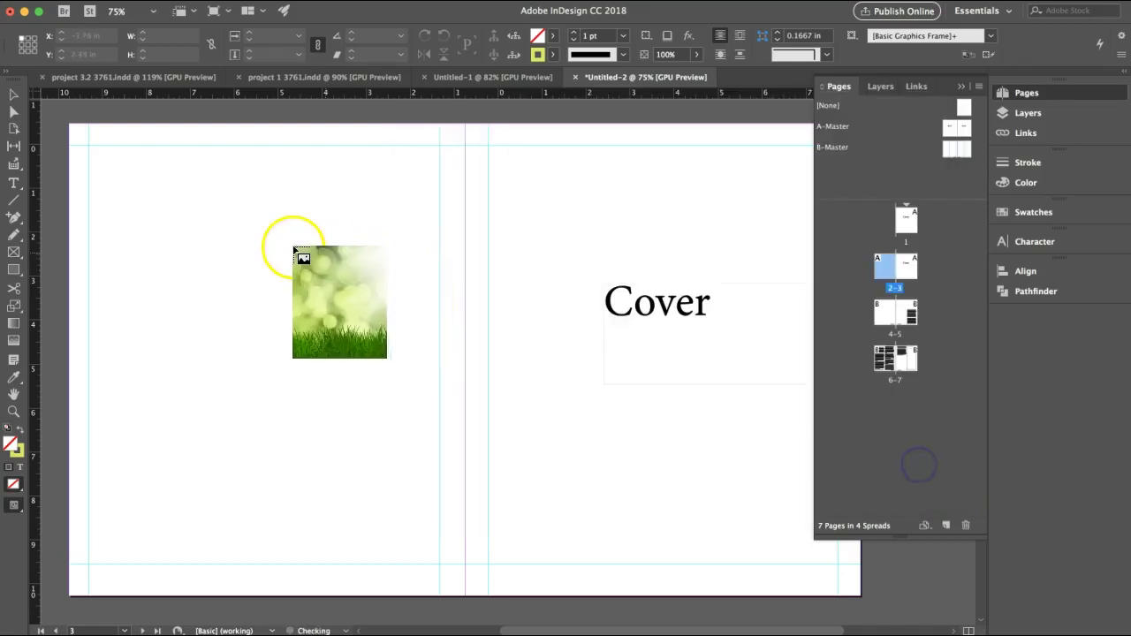
click(152, 196)
click(387, 265)
drag(286, 215, 294, 193)
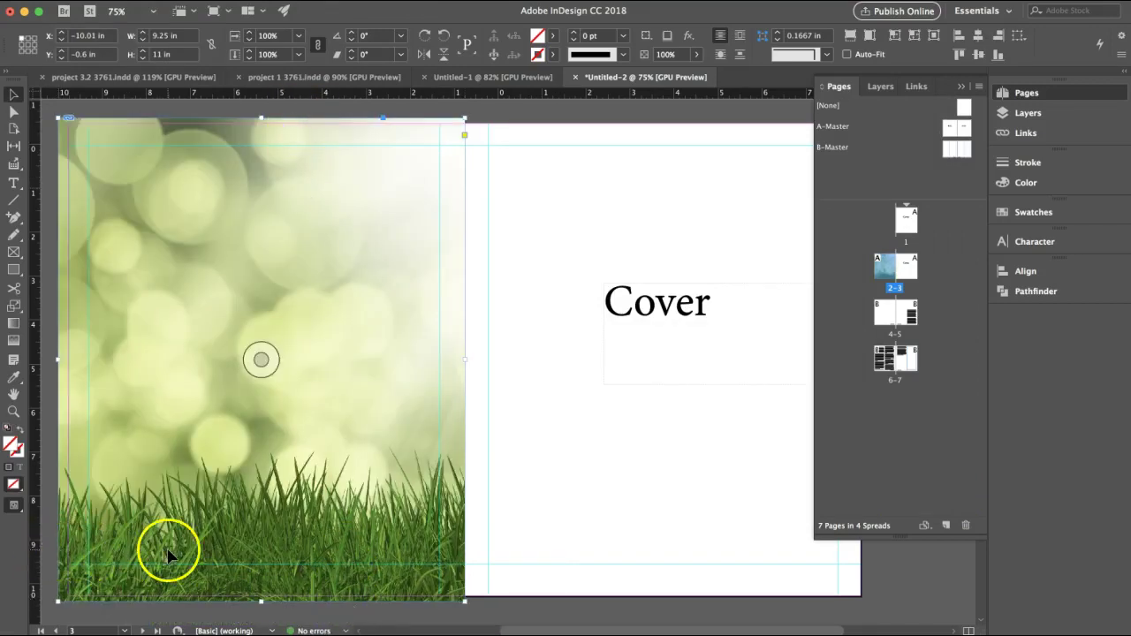
shift+click(682, 323)
key(Delete)
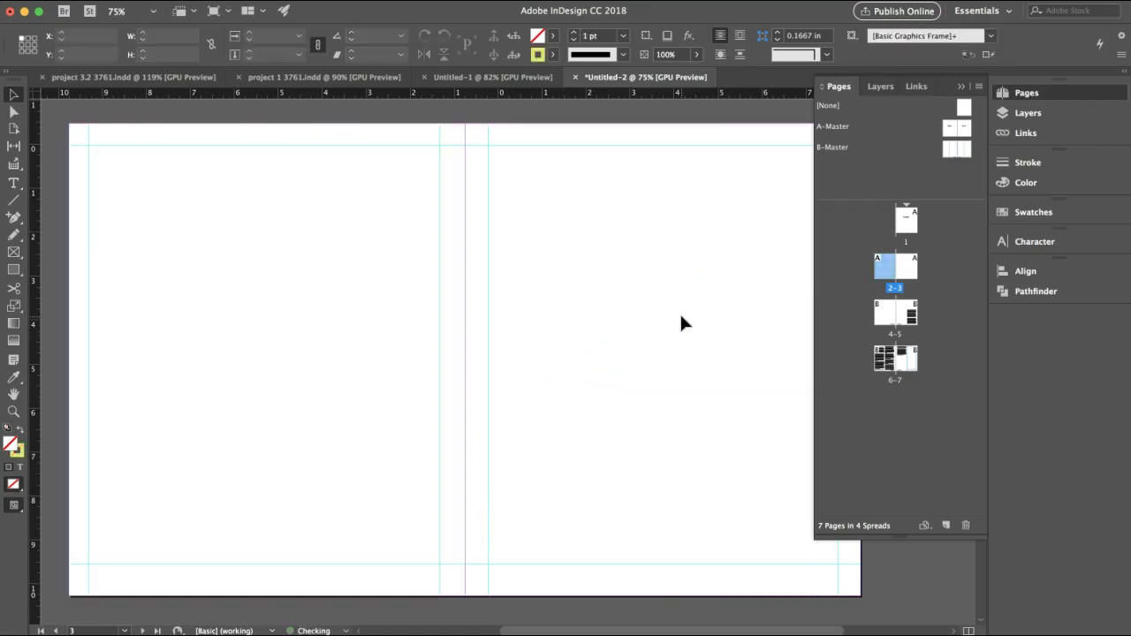
key(super+z)
Delete only the "Cover" text frame on page 3, leaving the grass image in place
click(537, 281)
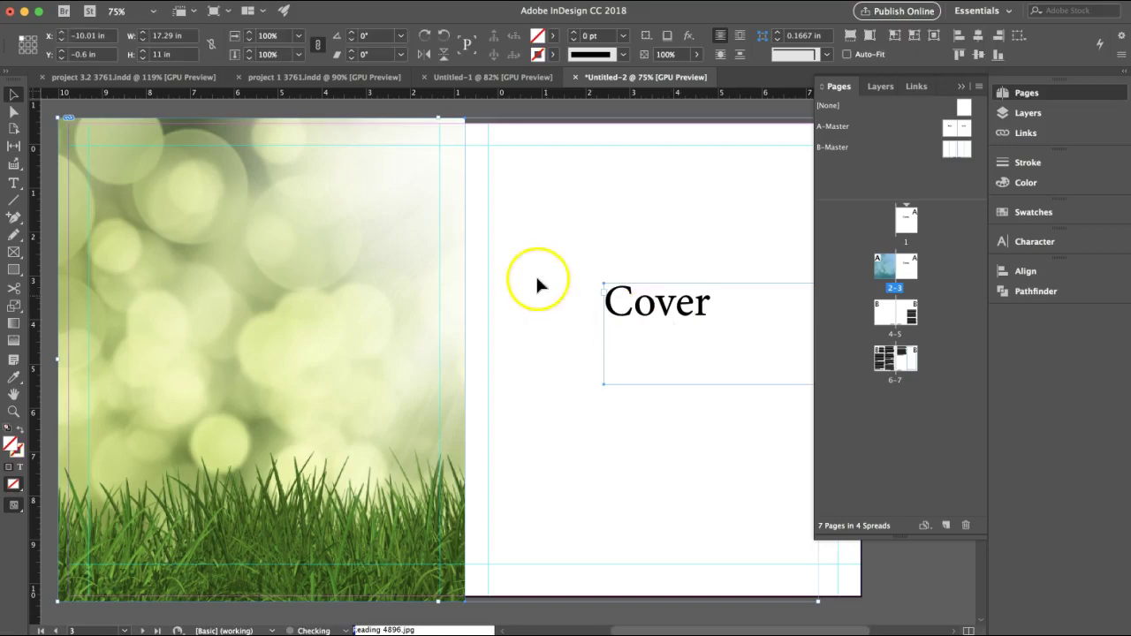
click(642, 329)
click(662, 315)
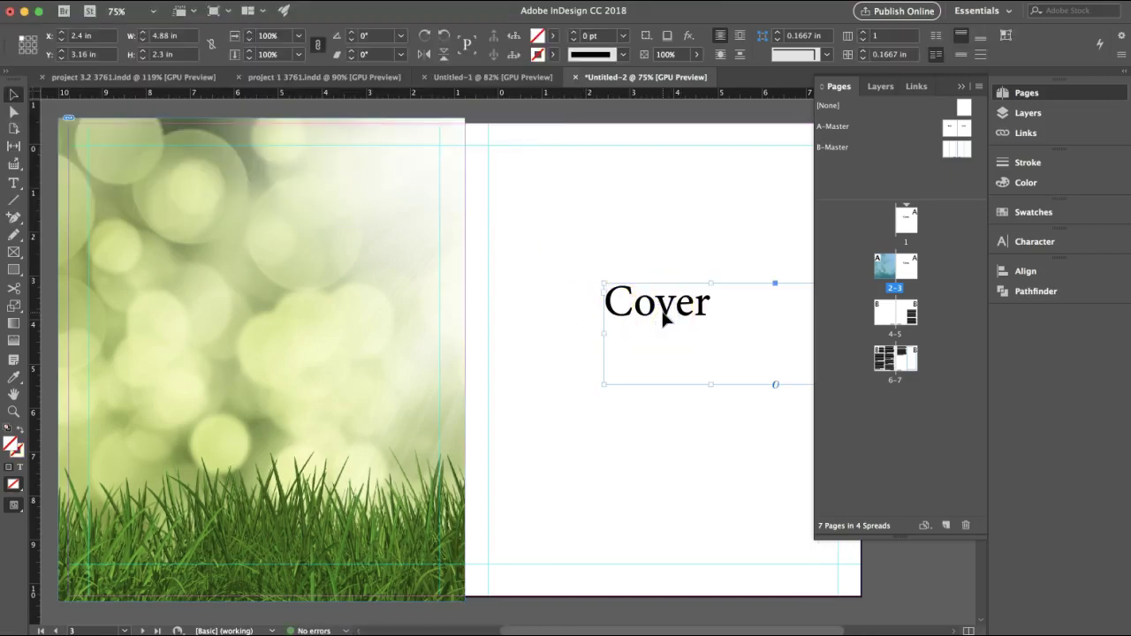
key(Delete)
click(261, 359)
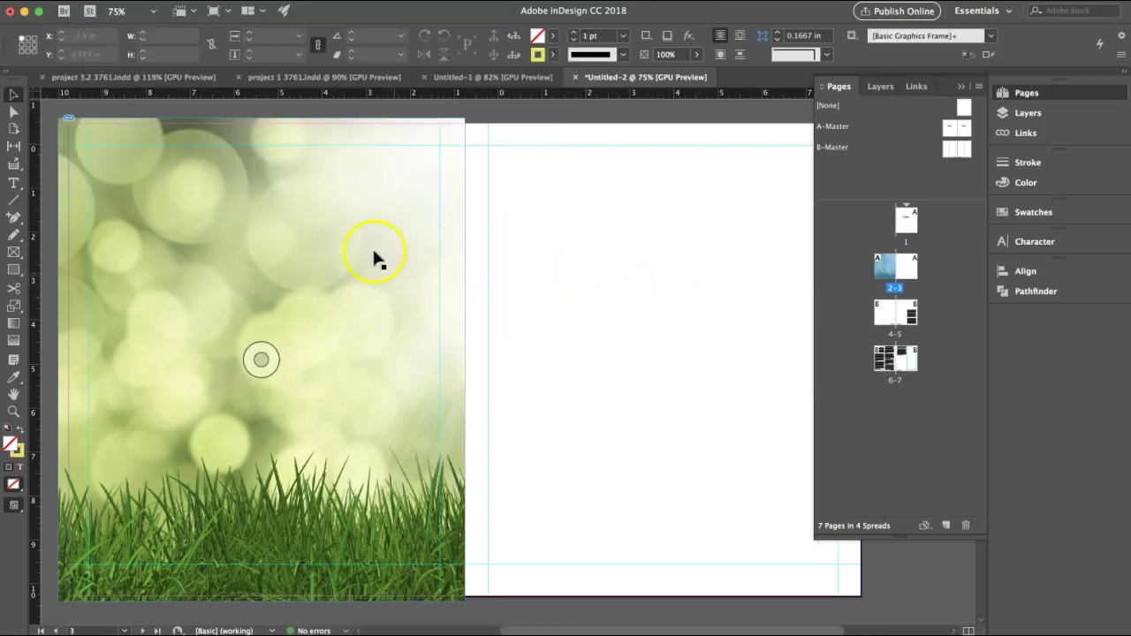
Place 955.tif from the demo project 2 folder on page 3 at full size, aligned with the spine and covering the page
click(592, 328)
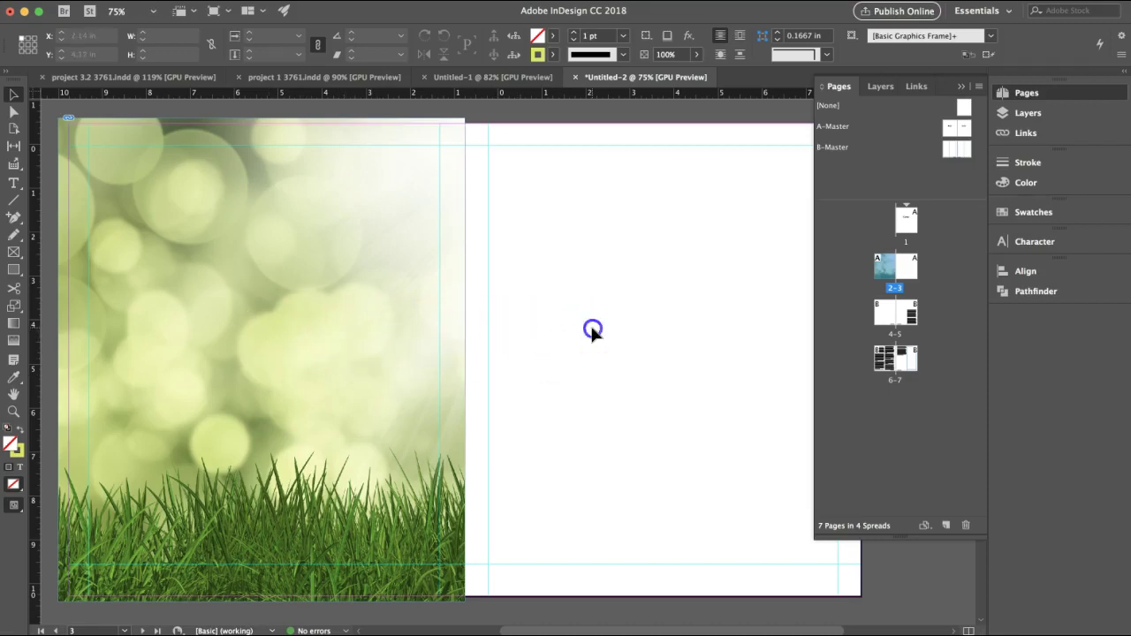
click(120, 0)
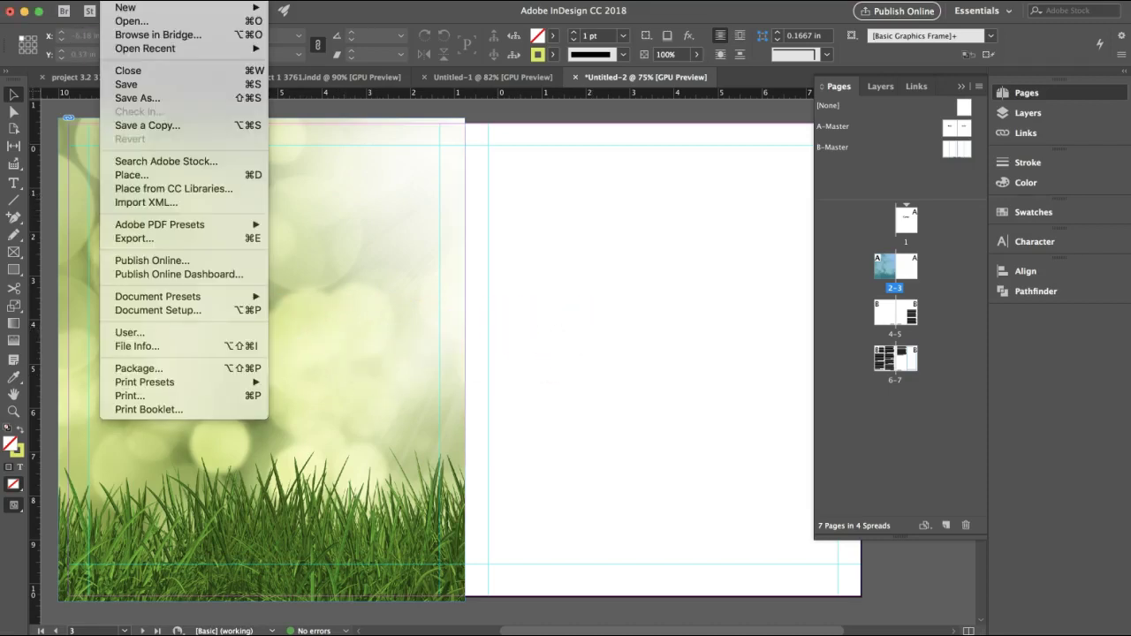
click(127, 174)
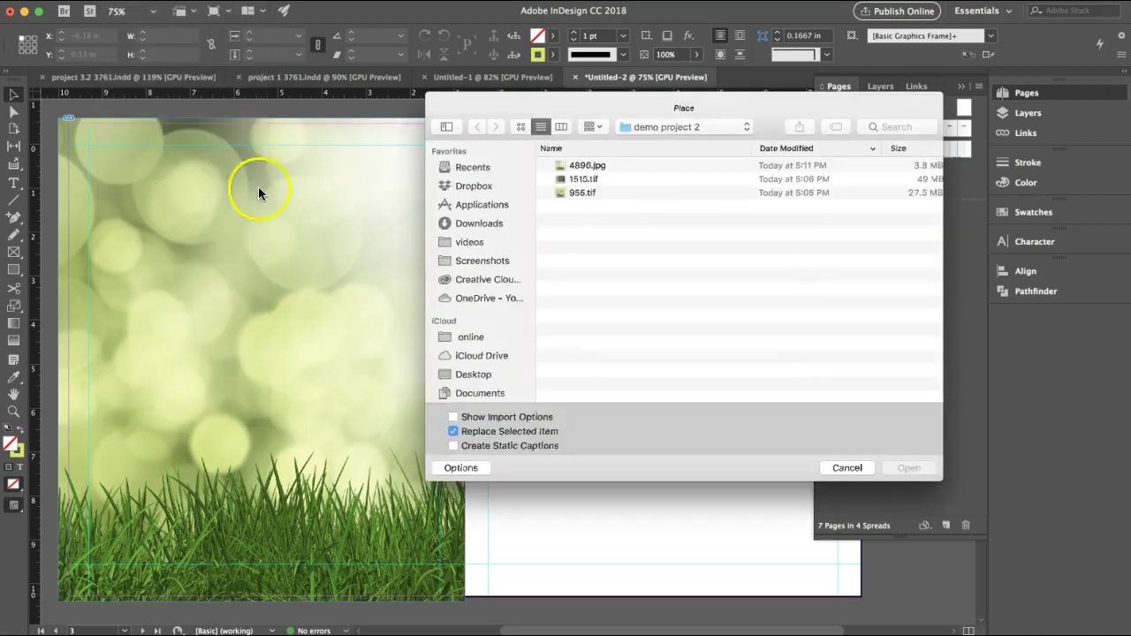
click(586, 196)
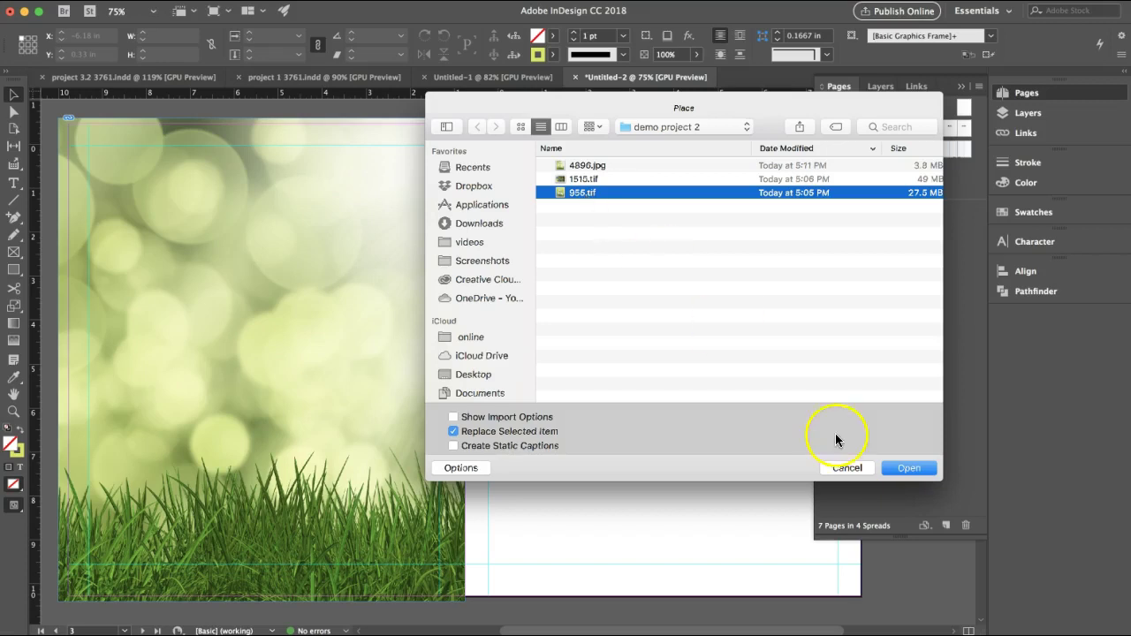
click(924, 465)
click(570, 285)
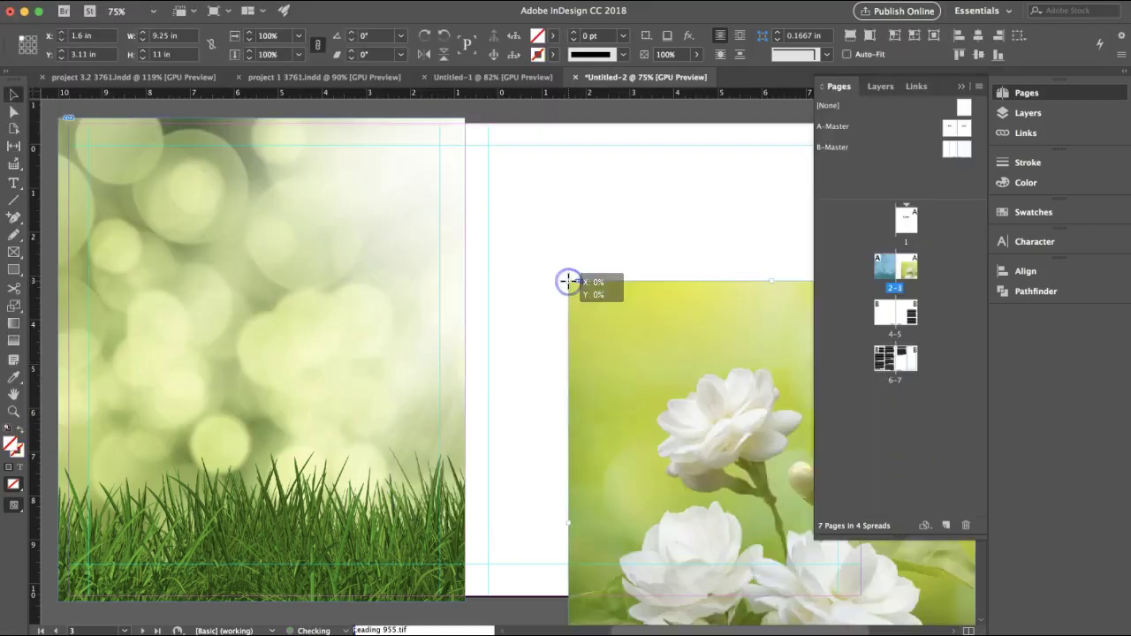
drag(610, 328, 512, 175)
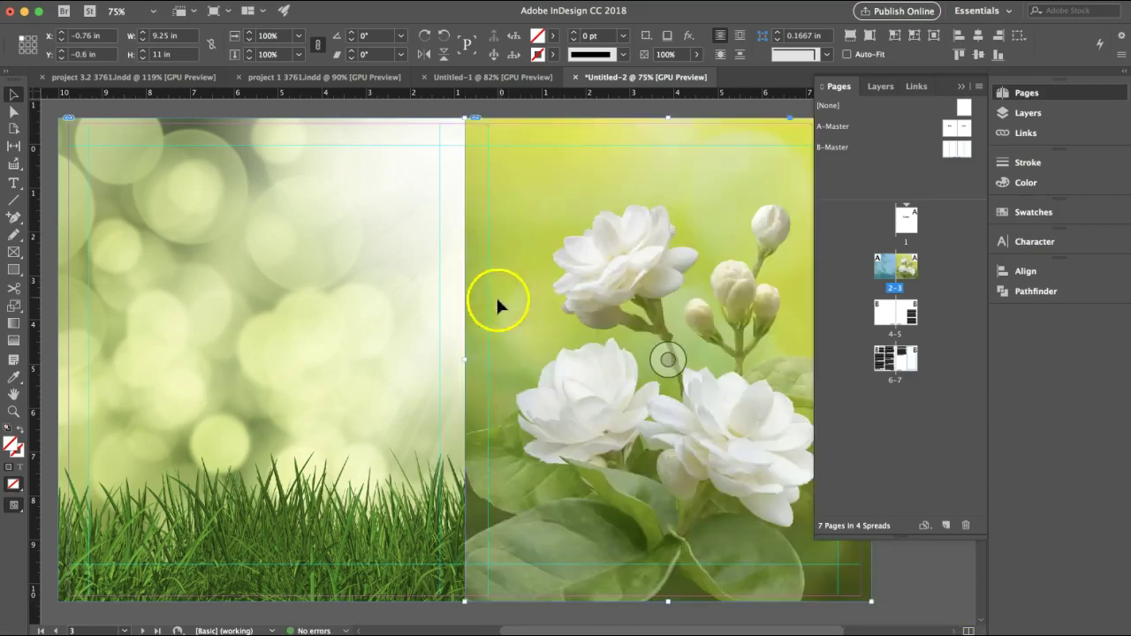
drag(774, 397, 639, 398)
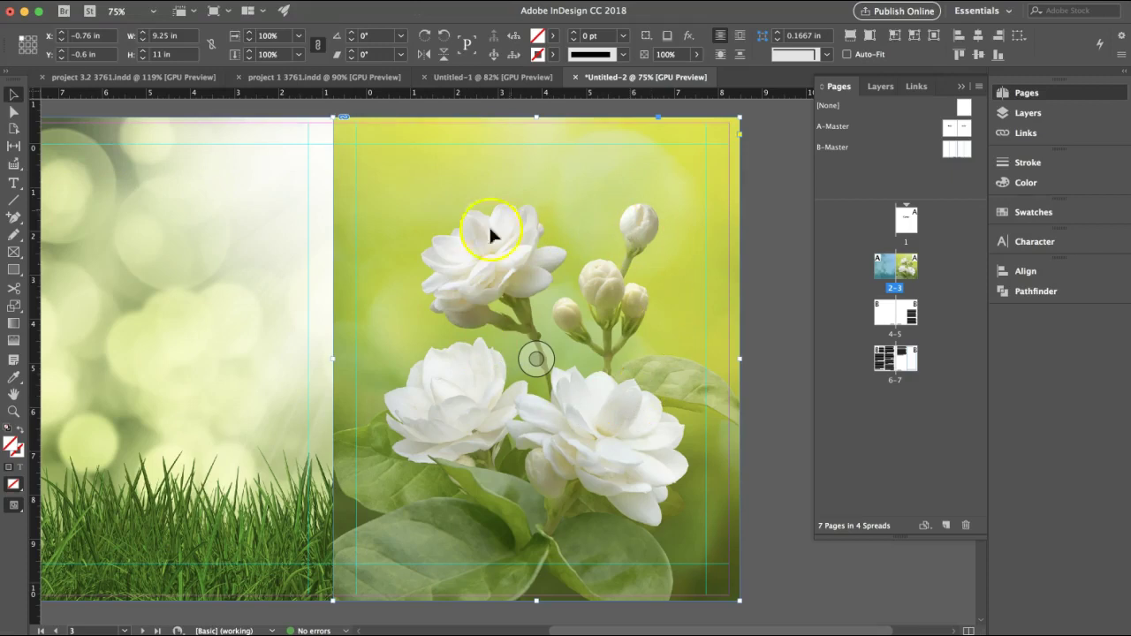
click(520, 273)
click(531, 361)
On pages 4–5, delete both "Home & Garden // May 2020" footers and the page number on page 4, keeping page 5's number
double_click(900, 314)
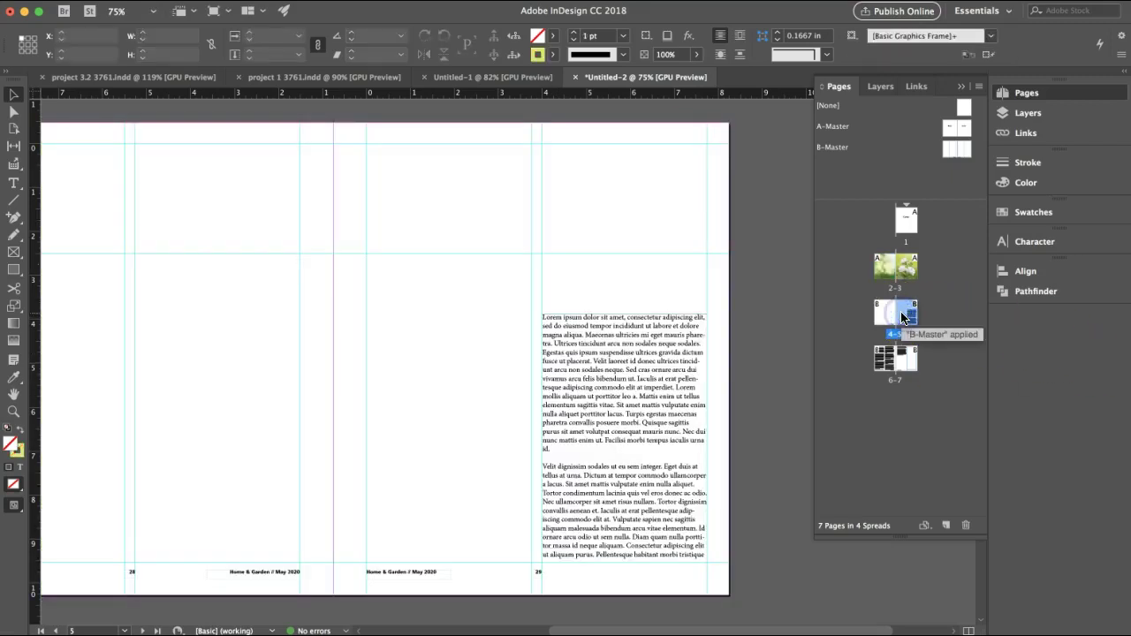
click(453, 389)
scroll(452, 389, left, 5)
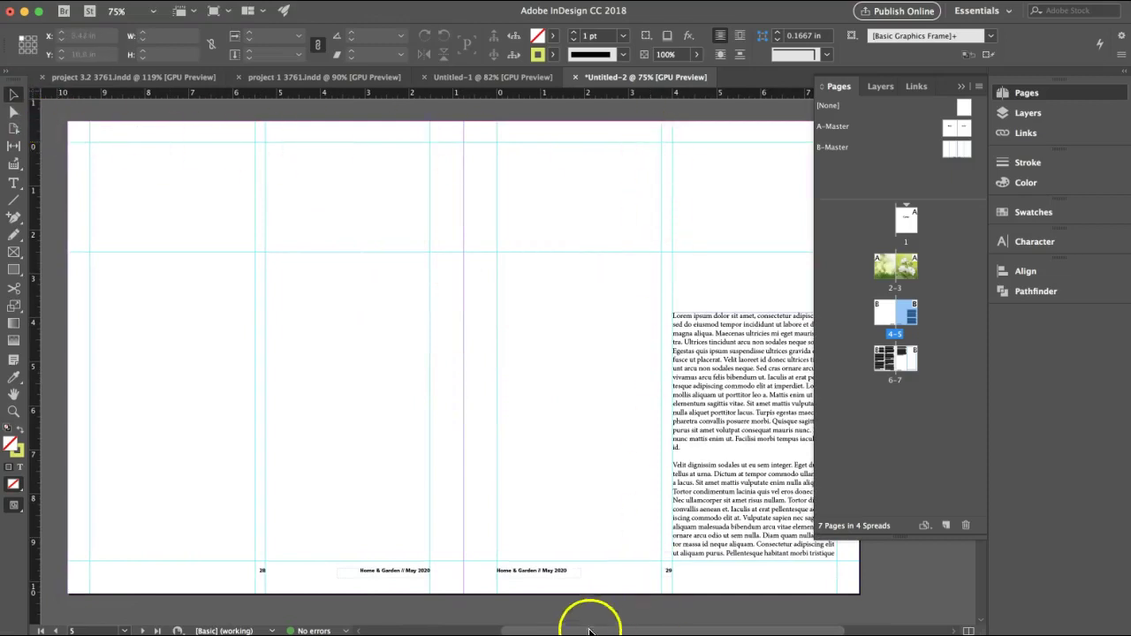
click(533, 578)
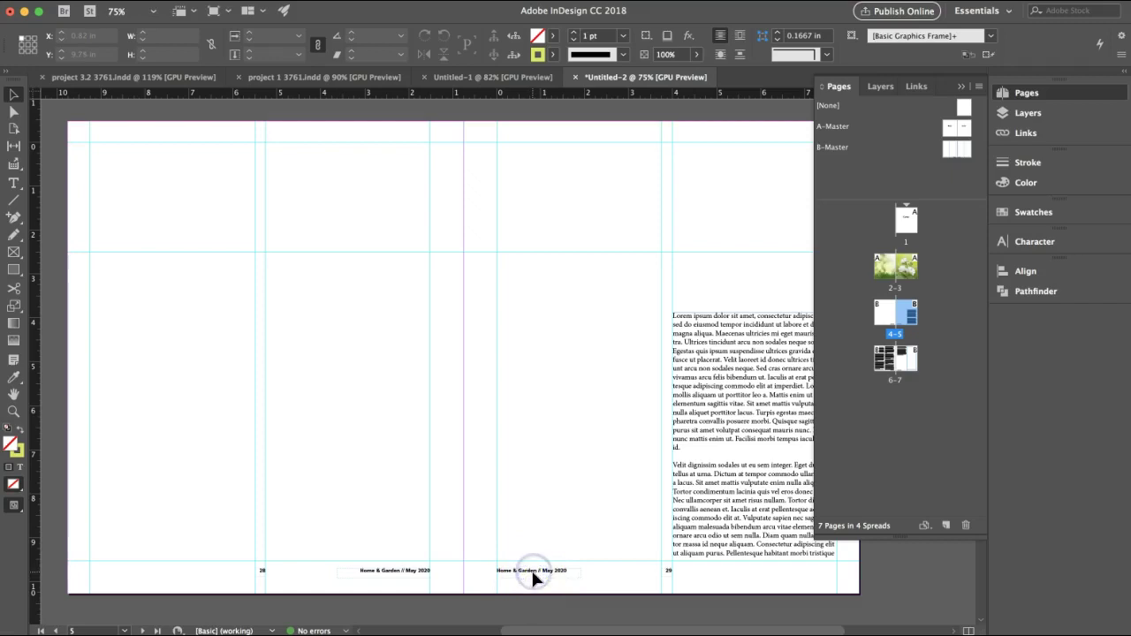
drag(533, 579, 413, 577)
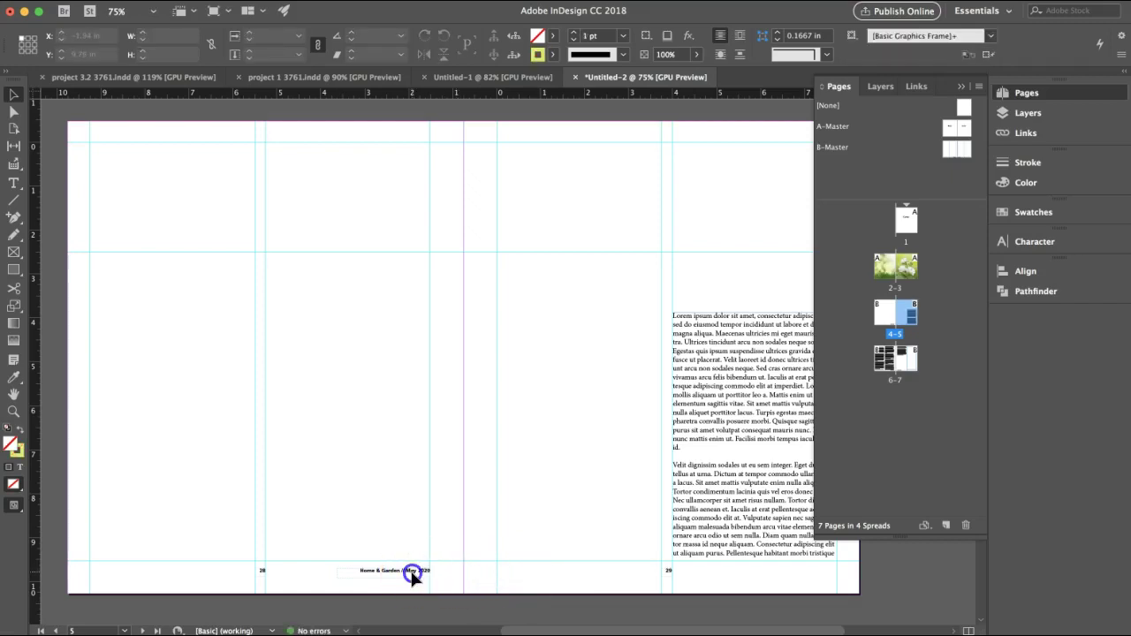
key(Delete)
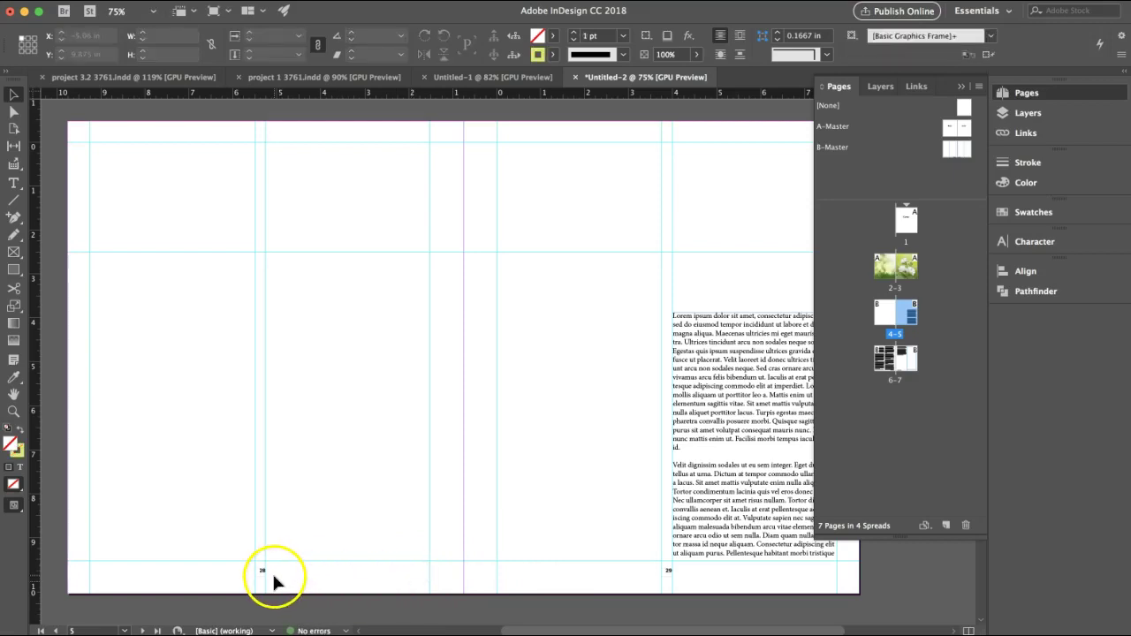
click(264, 572)
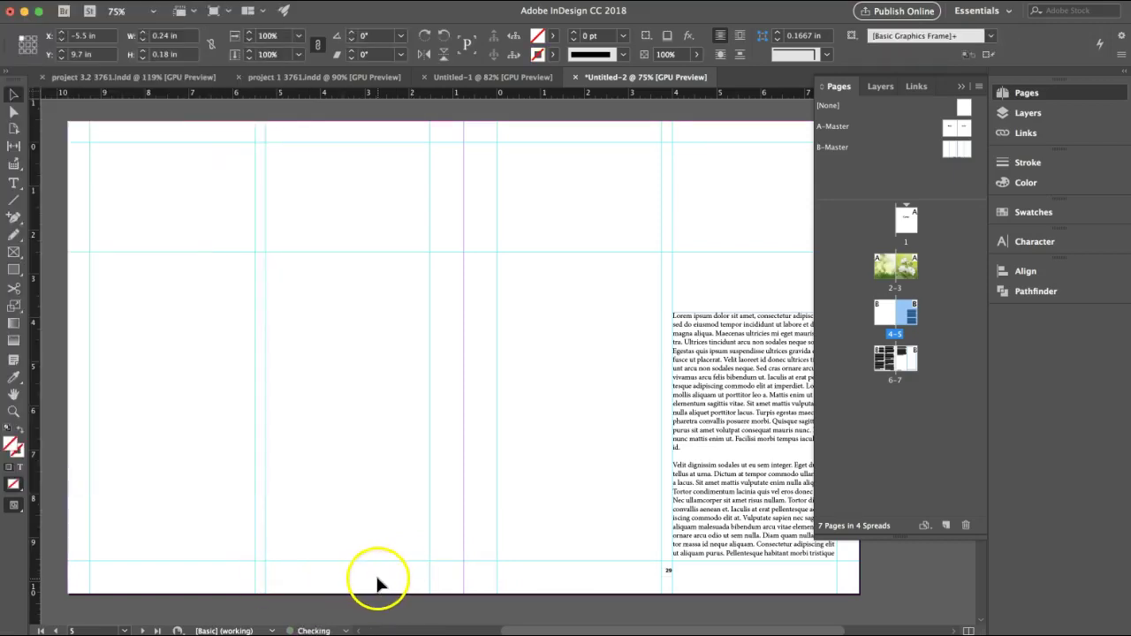
Place 1515.tif at full size across pages 4–5, covering the page height and ending just before page 5's text column
click(114, 9)
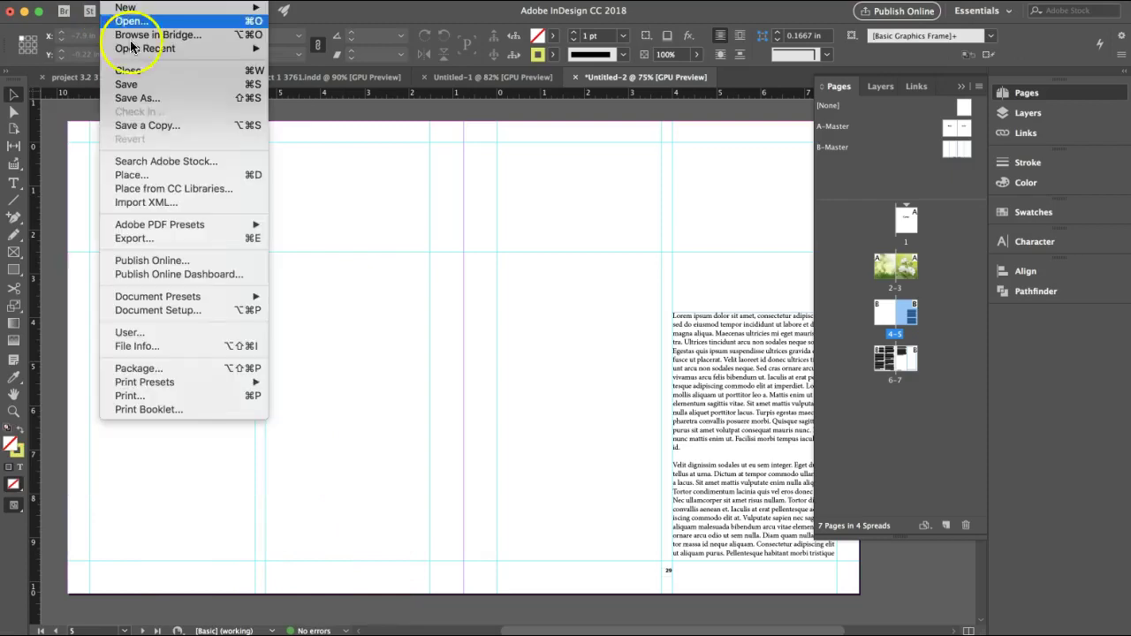
click(157, 176)
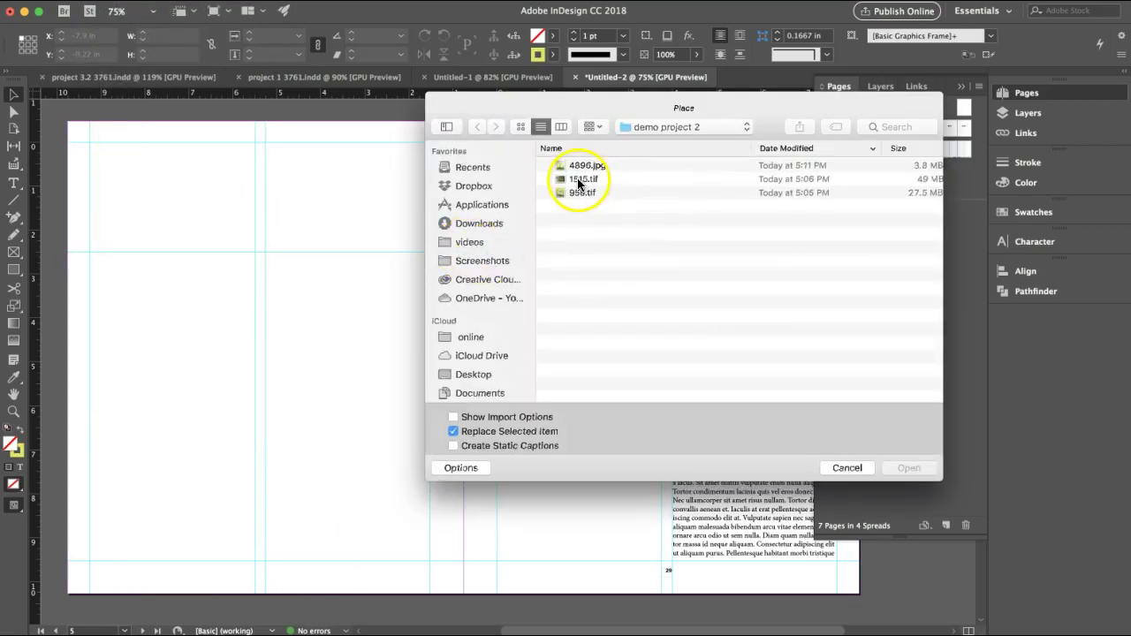
click(581, 180)
click(909, 468)
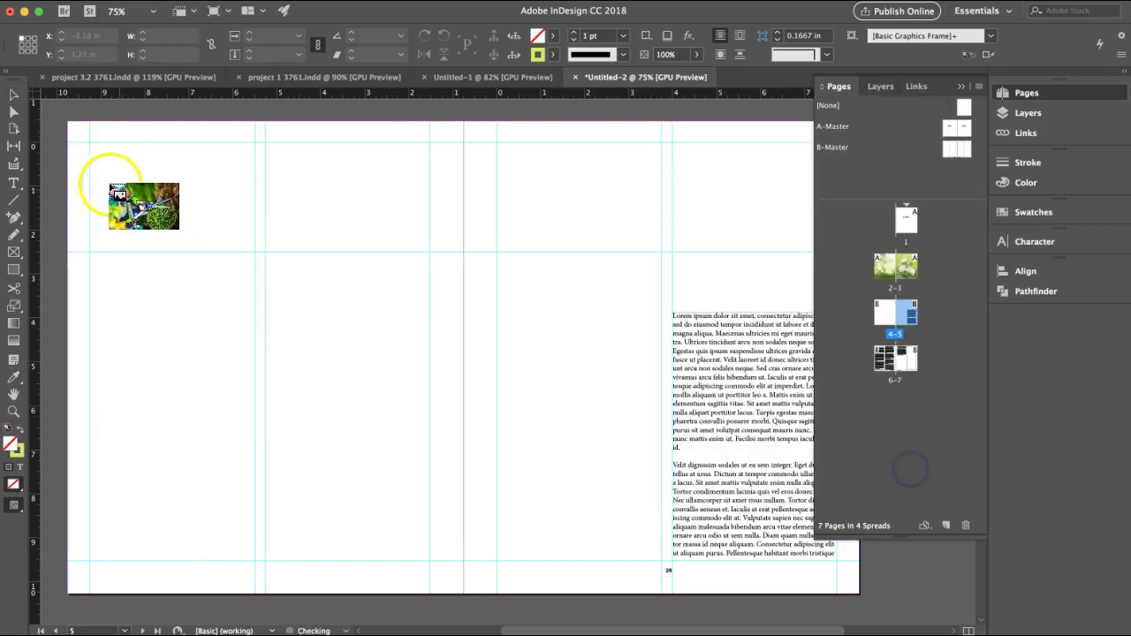
click(92, 172)
drag(550, 272, 412, 220)
click(406, 348)
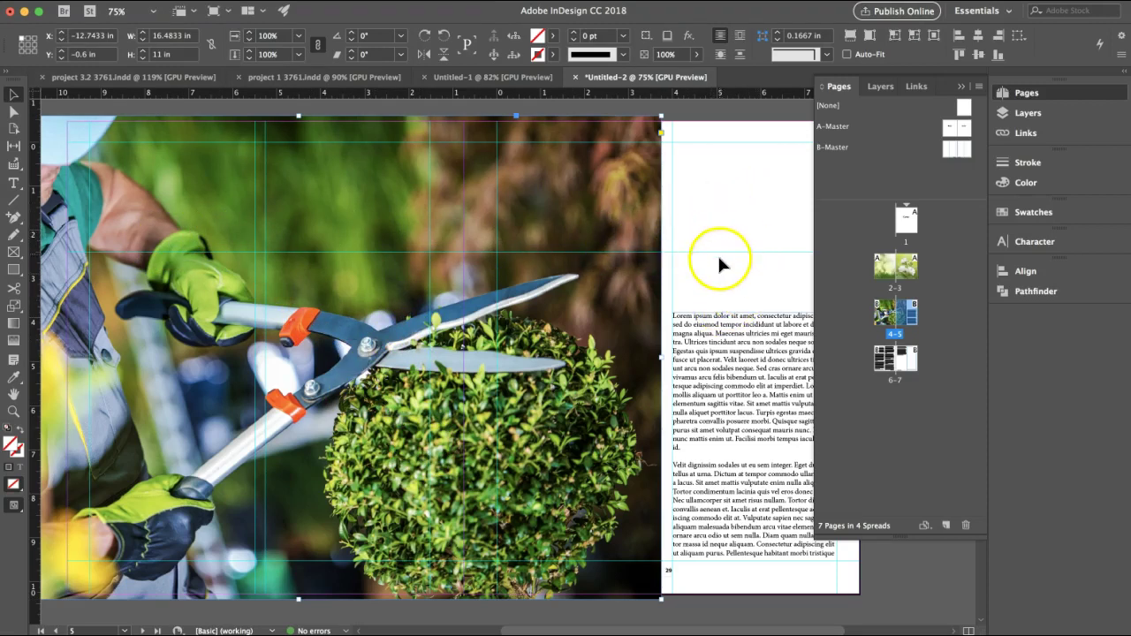
Set the entire threaded body text on pages 5 to 7 to Frutiger 55 Roman at 9 pt
scroll(727, 270, right, 5)
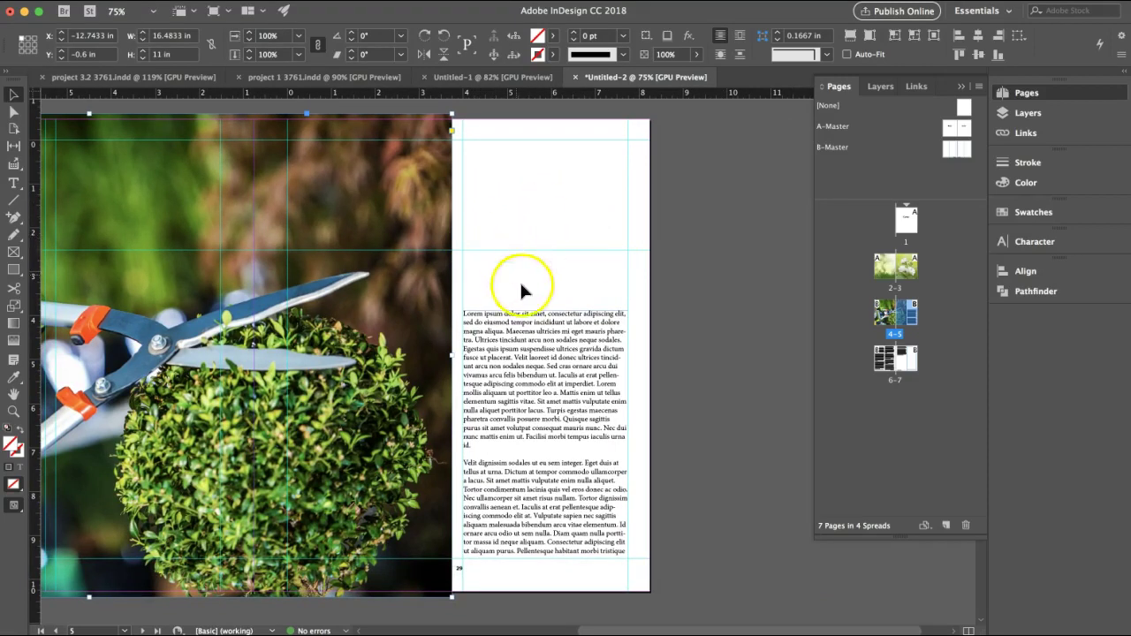
scroll(442, 310, right, 1)
click(11, 188)
click(473, 392)
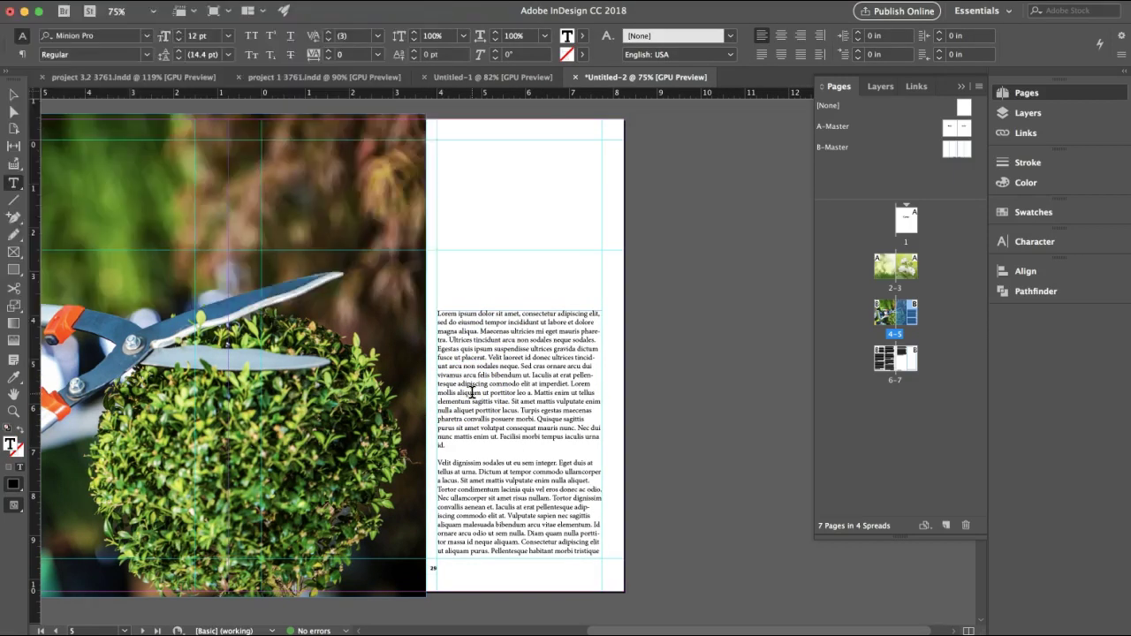
key(super+a)
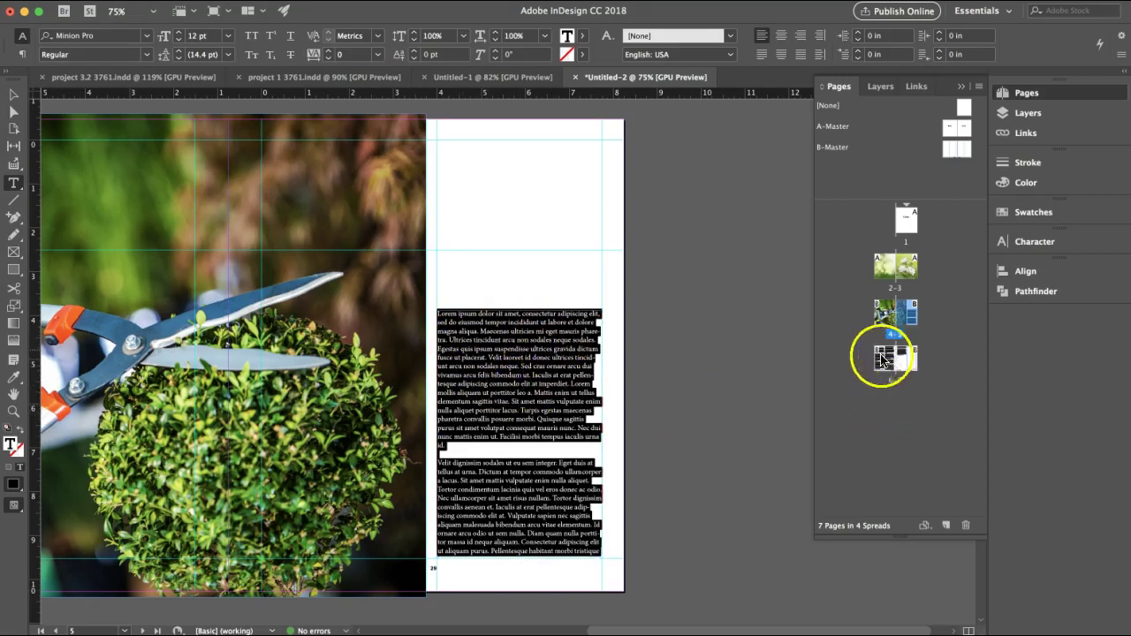
click(624, 378)
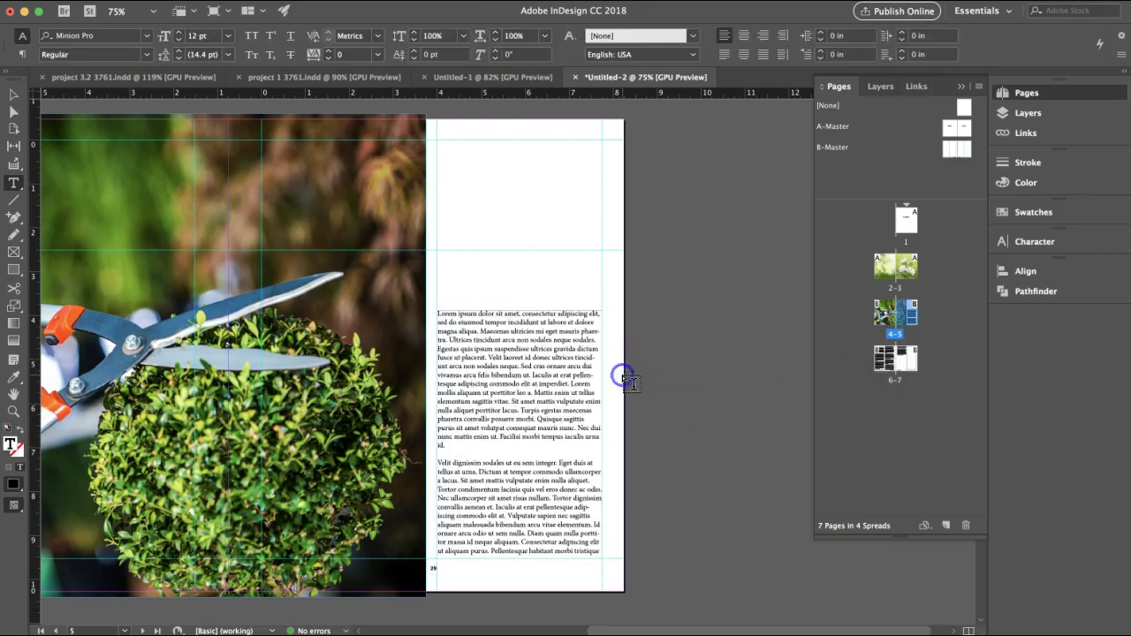
double_click(896, 360)
click(535, 361)
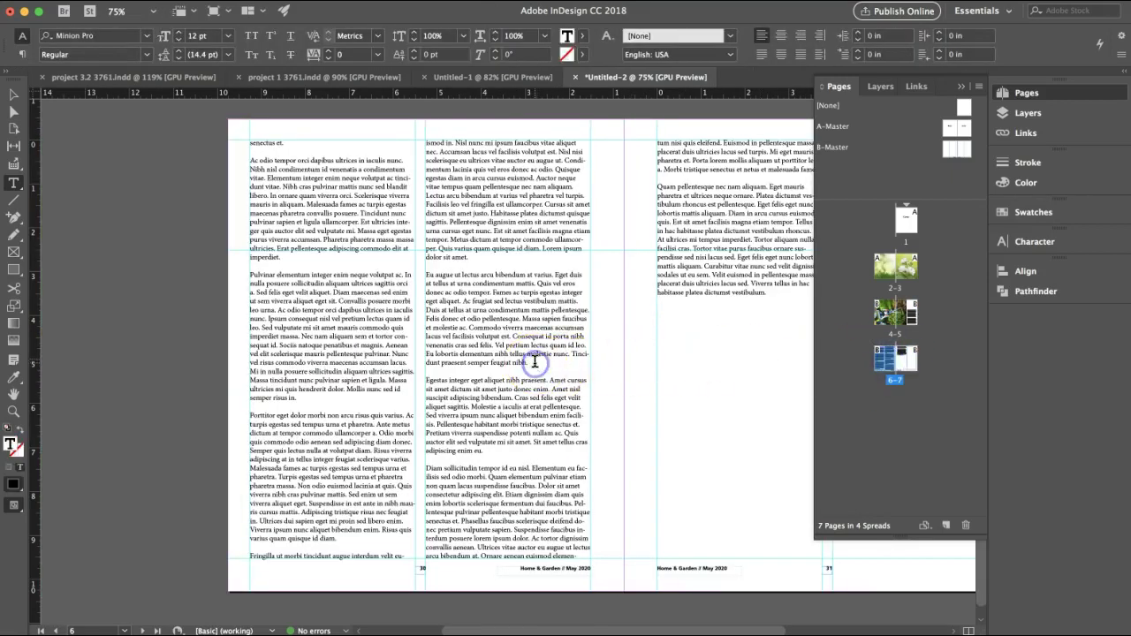
key(ctrl+a)
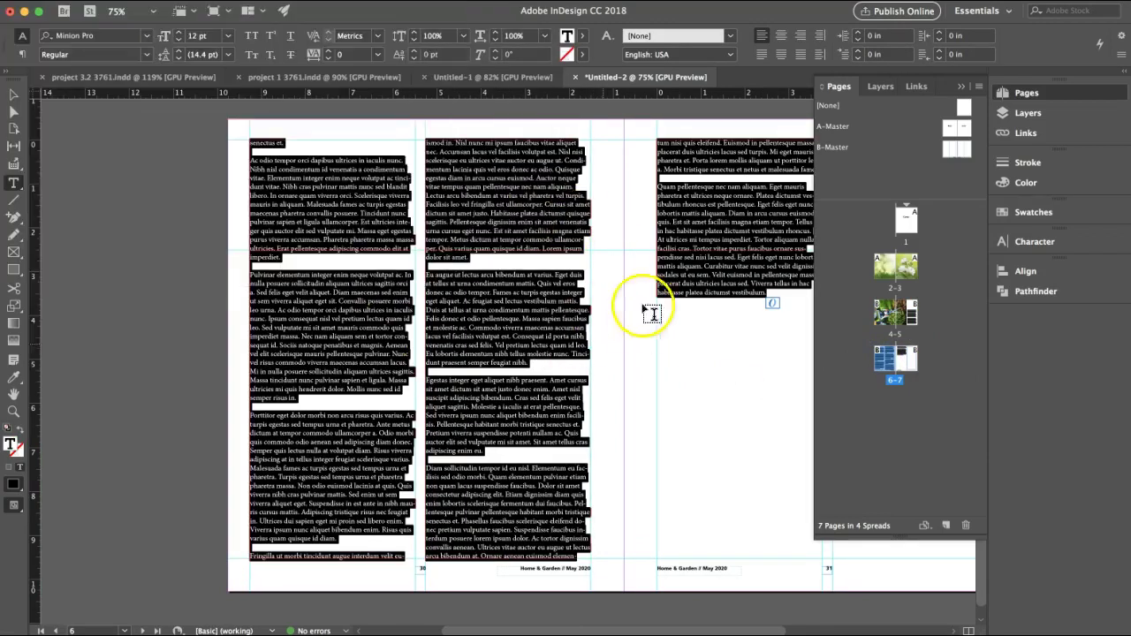
click(149, 42)
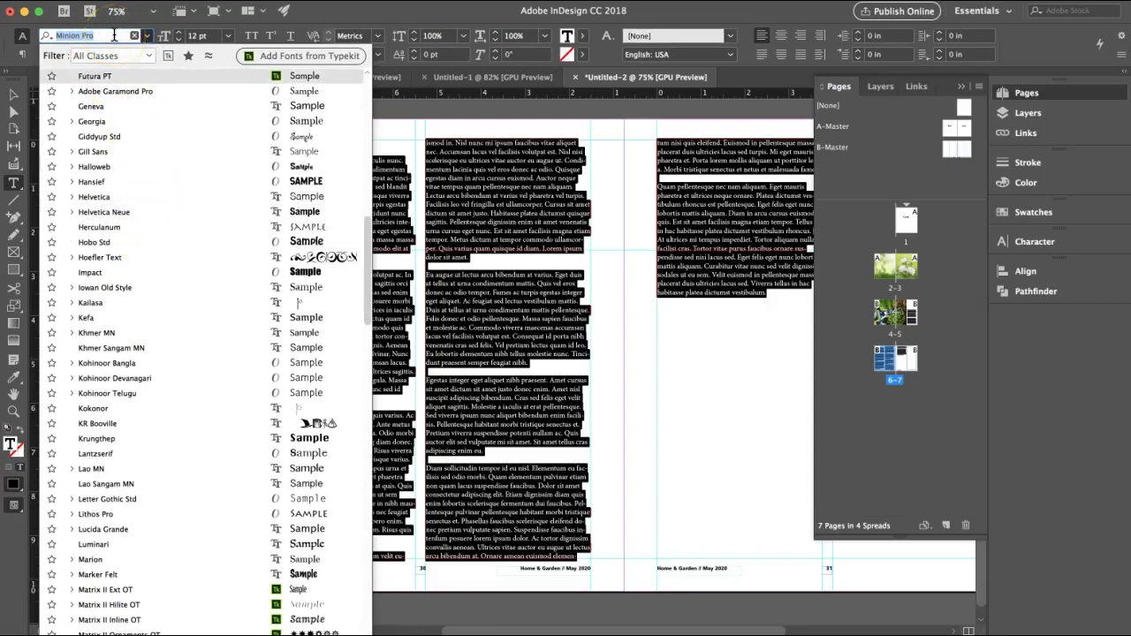
text(Fruit)
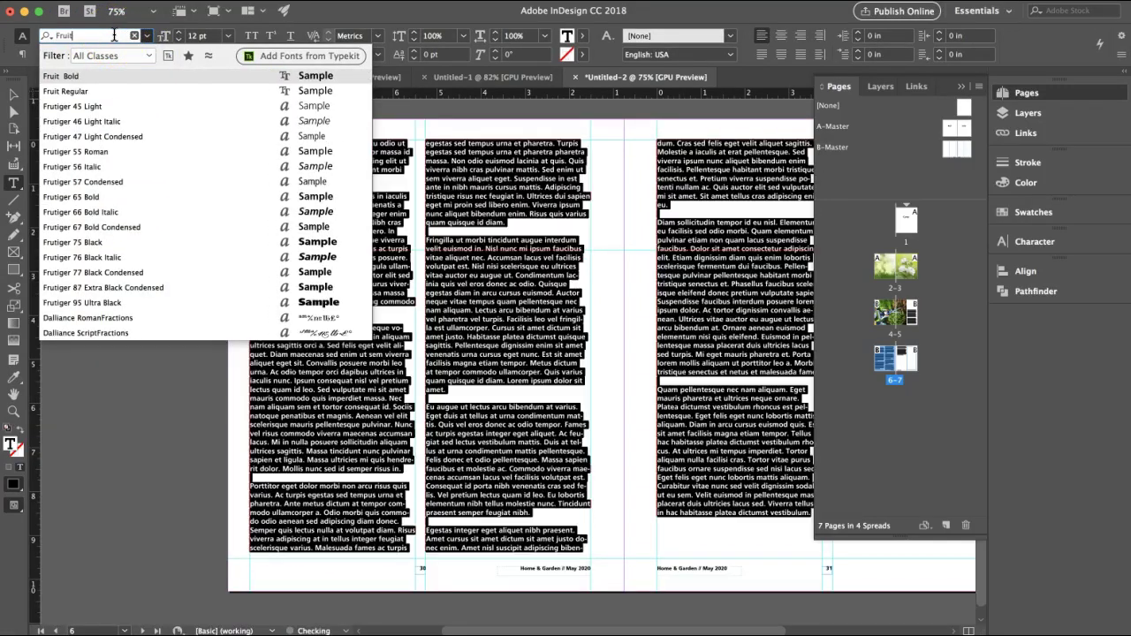
click(104, 152)
click(228, 36)
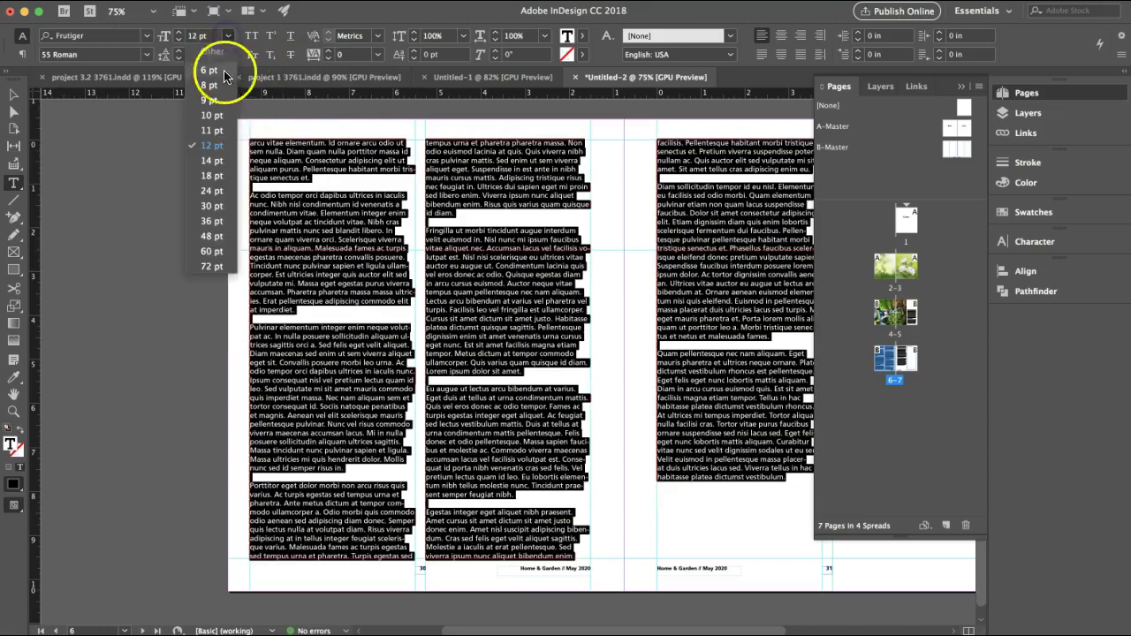
click(212, 100)
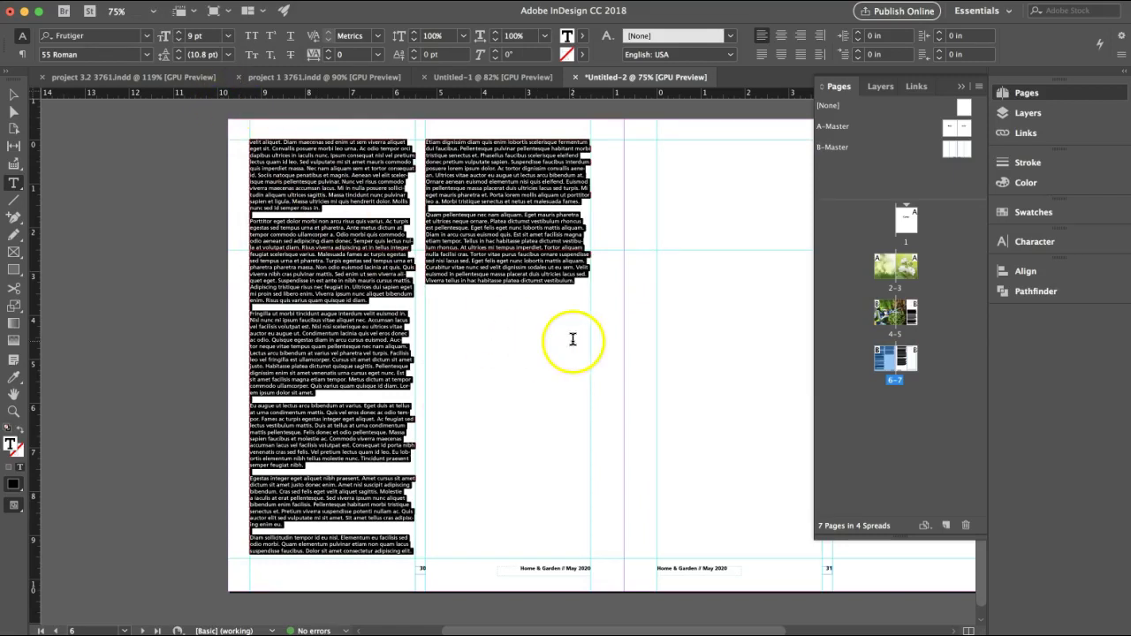
Check how the body text flows through the columns on page 5 and the page 6–7 spread
scroll(608, 354, right, 3)
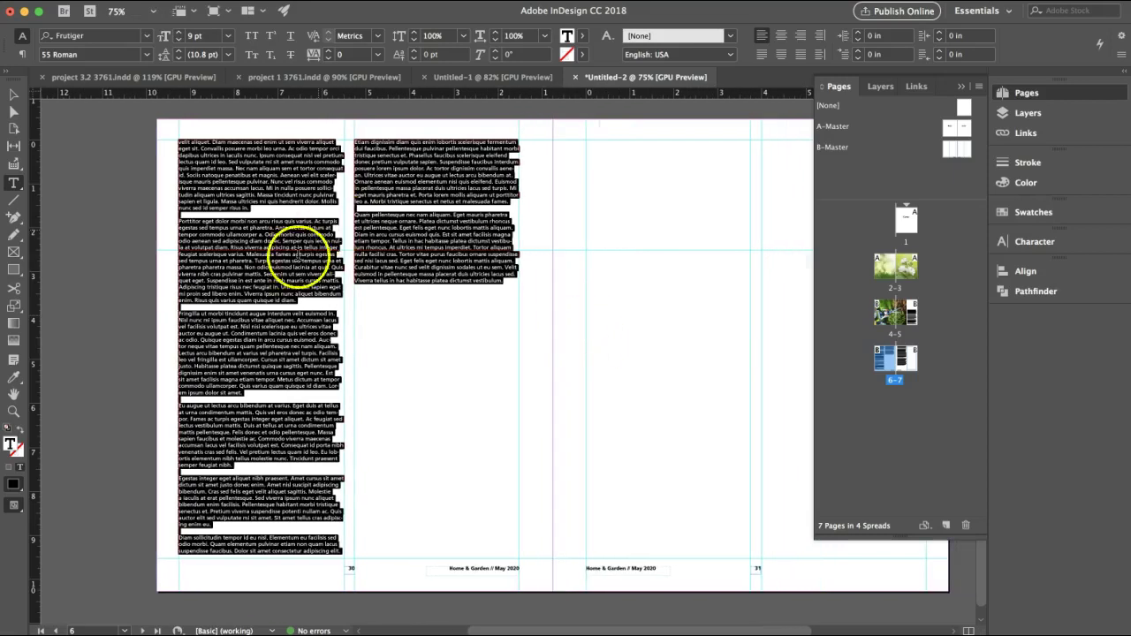
double_click(910, 315)
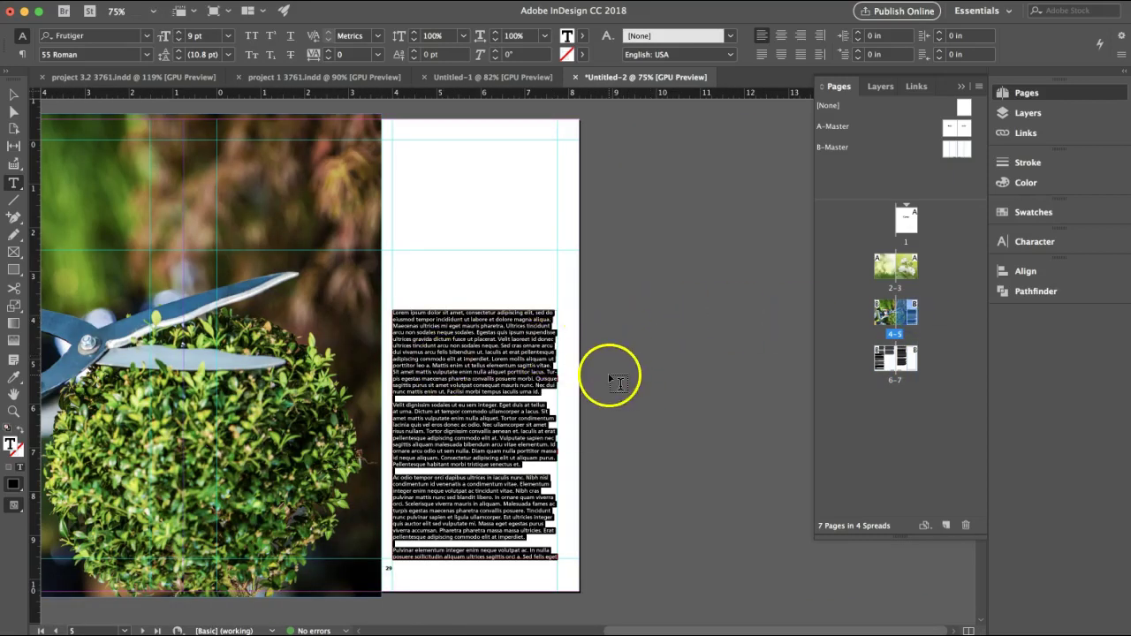
double_click(882, 364)
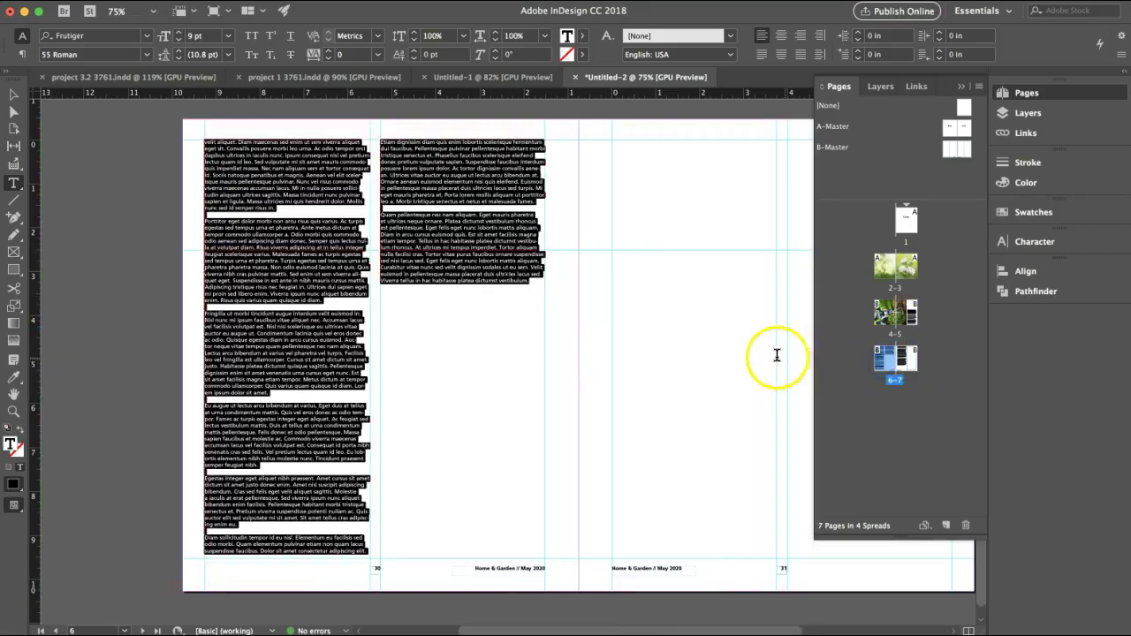
scroll(769, 353, right, 1)
scroll(763, 354, right, 3)
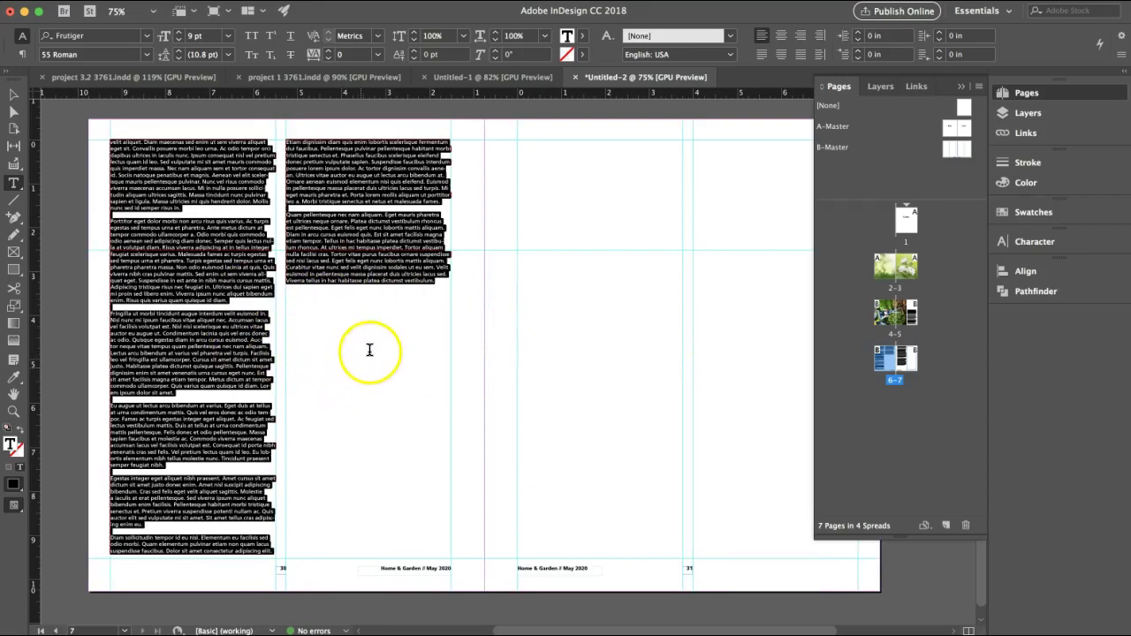
click(330, 387)
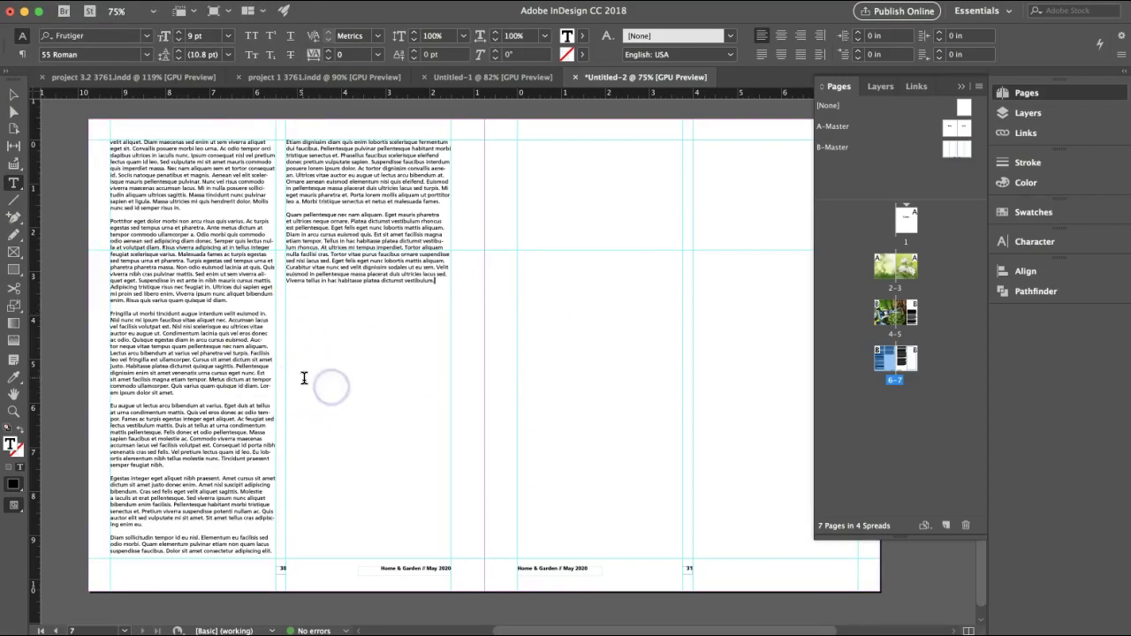
scroll(326, 376, left, 2)
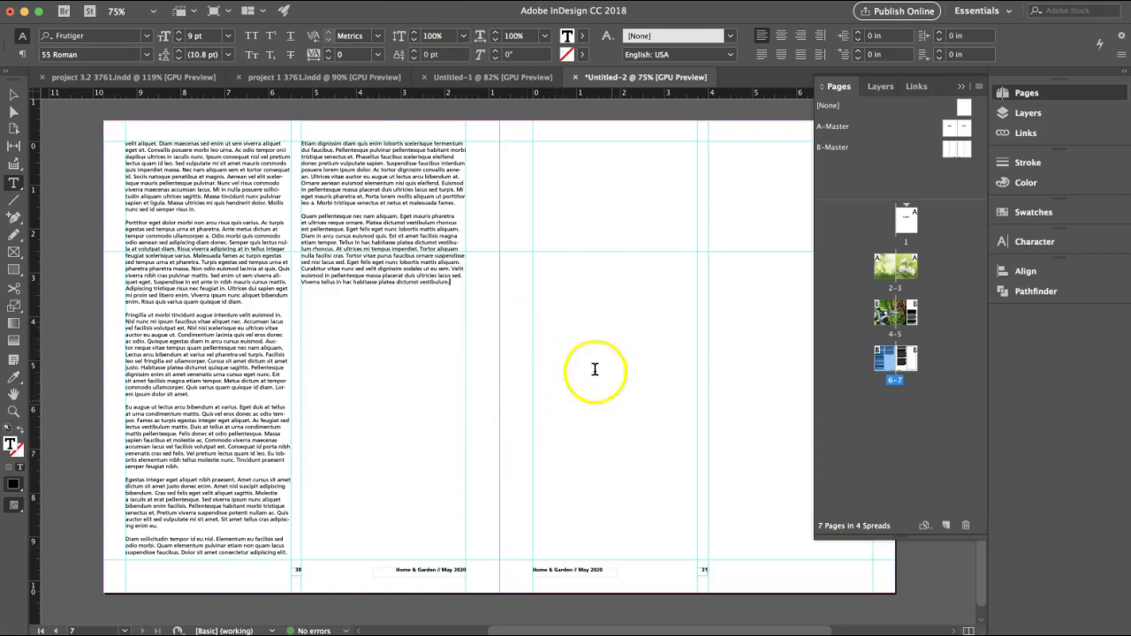
scroll(551, 355, right, 3)
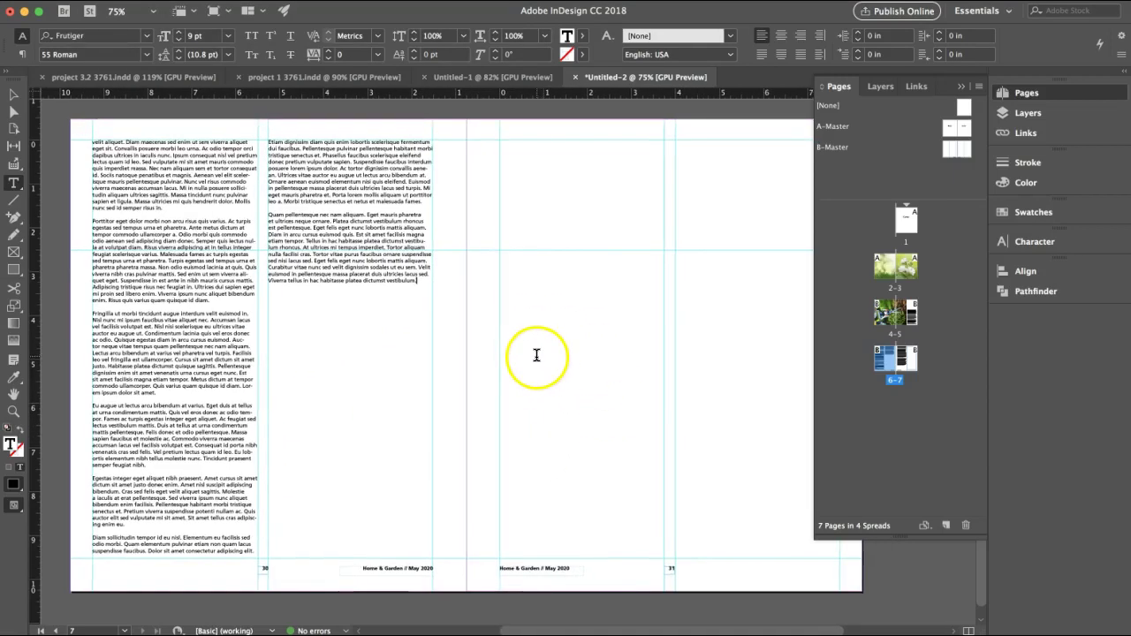
scroll(535, 354, right, 2)
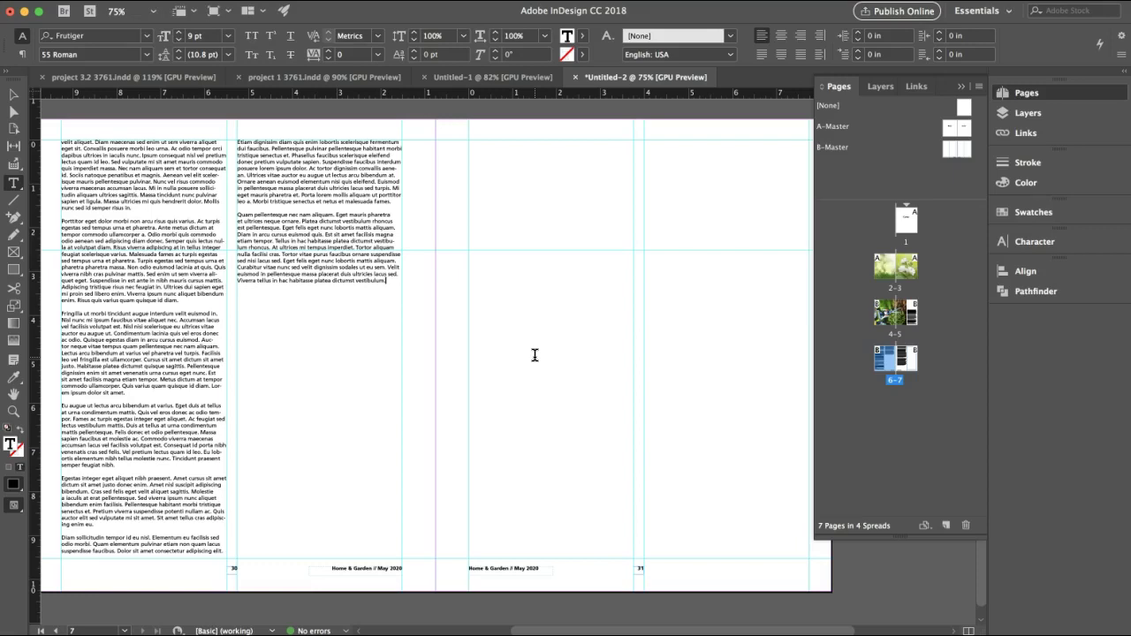
click(497, 409)
click(365, 469)
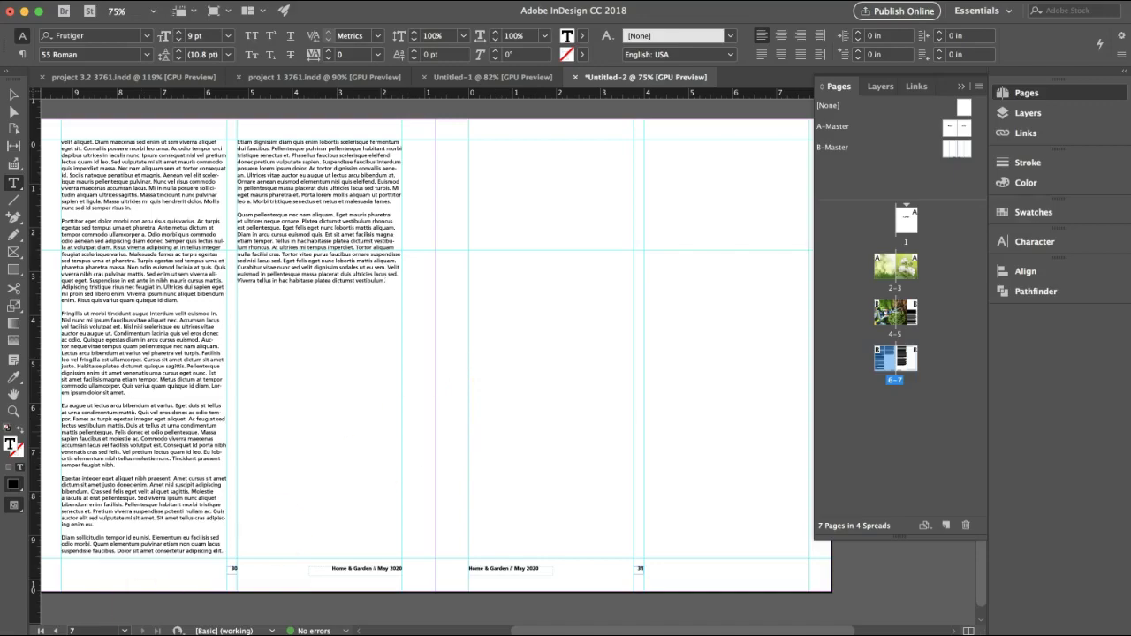